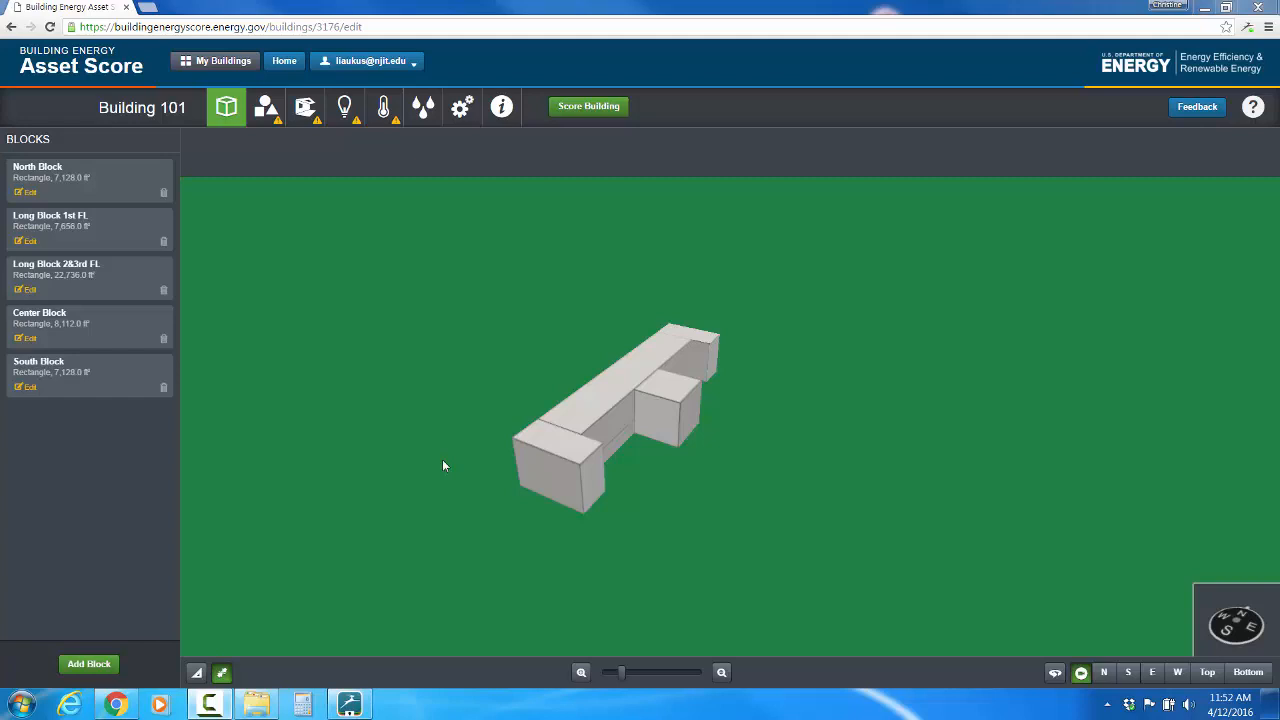
- Assign the Office use type to all five blocks of the building model
click(271, 117)
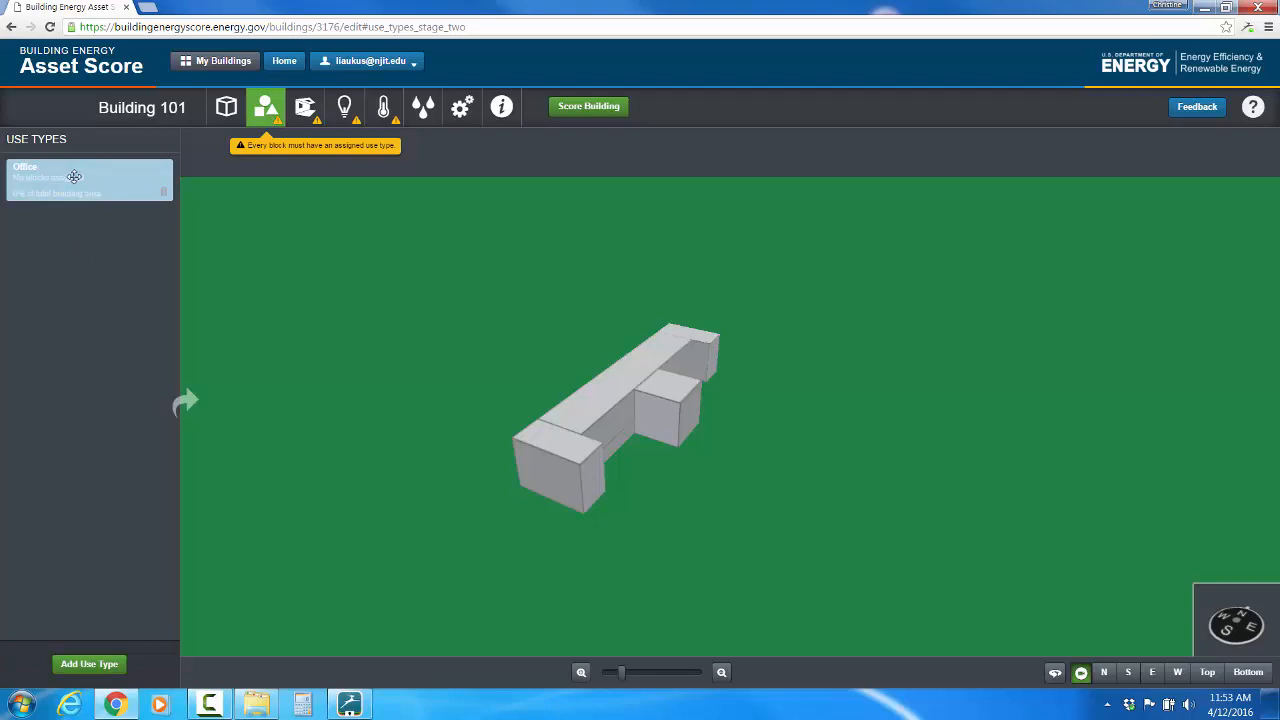
drag(74, 176, 582, 458)
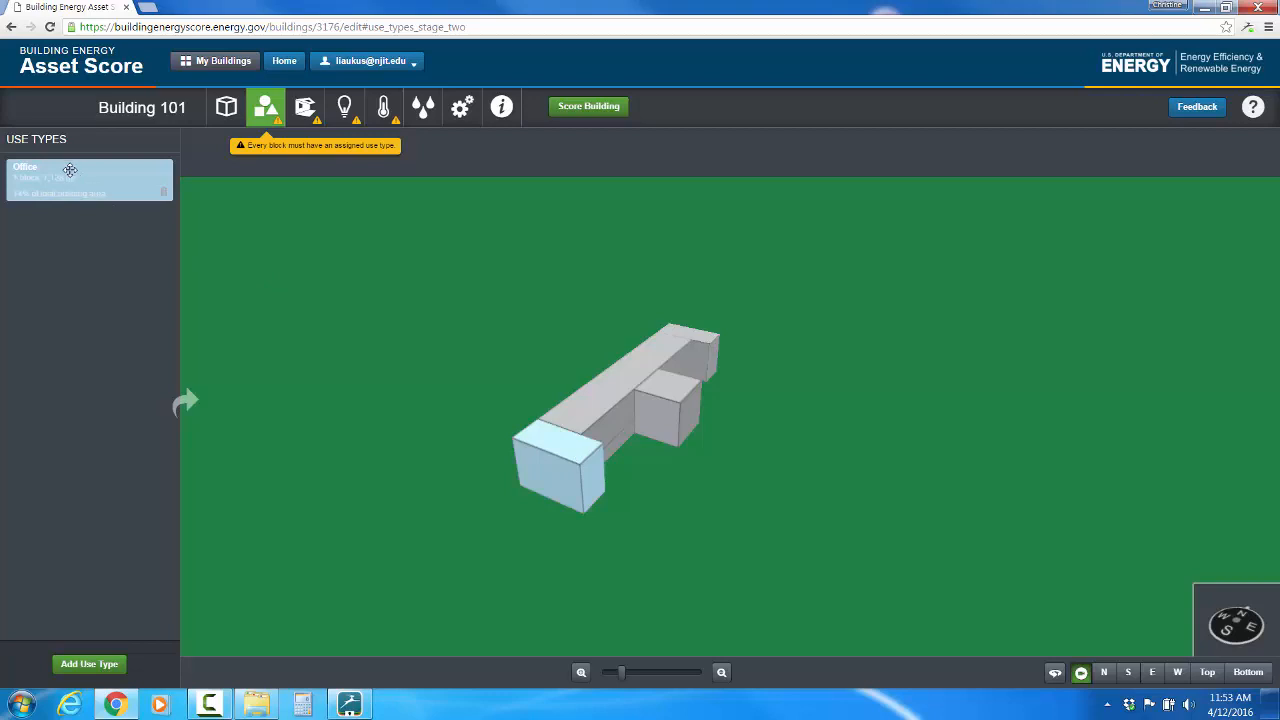
drag(70, 170, 640, 393)
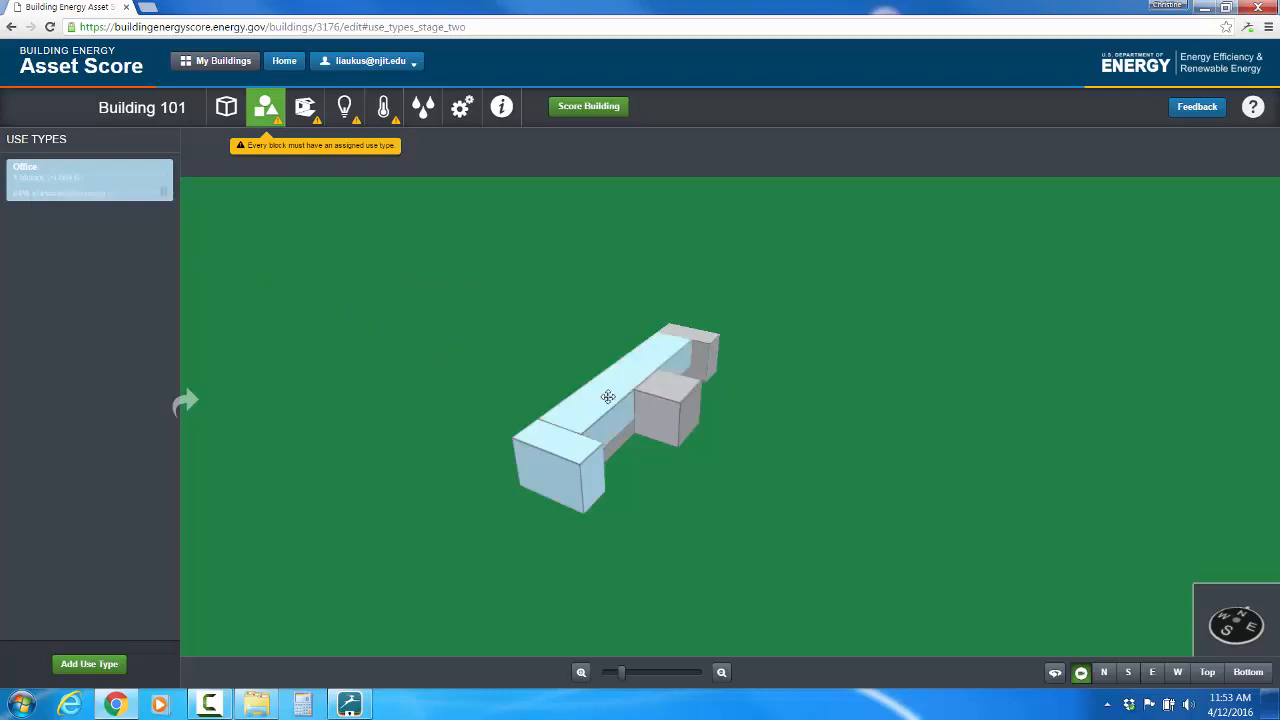
drag(100, 176, 620, 450)
drag(103, 168, 621, 440)
drag(100, 180, 667, 404)
drag(90, 170, 711, 351)
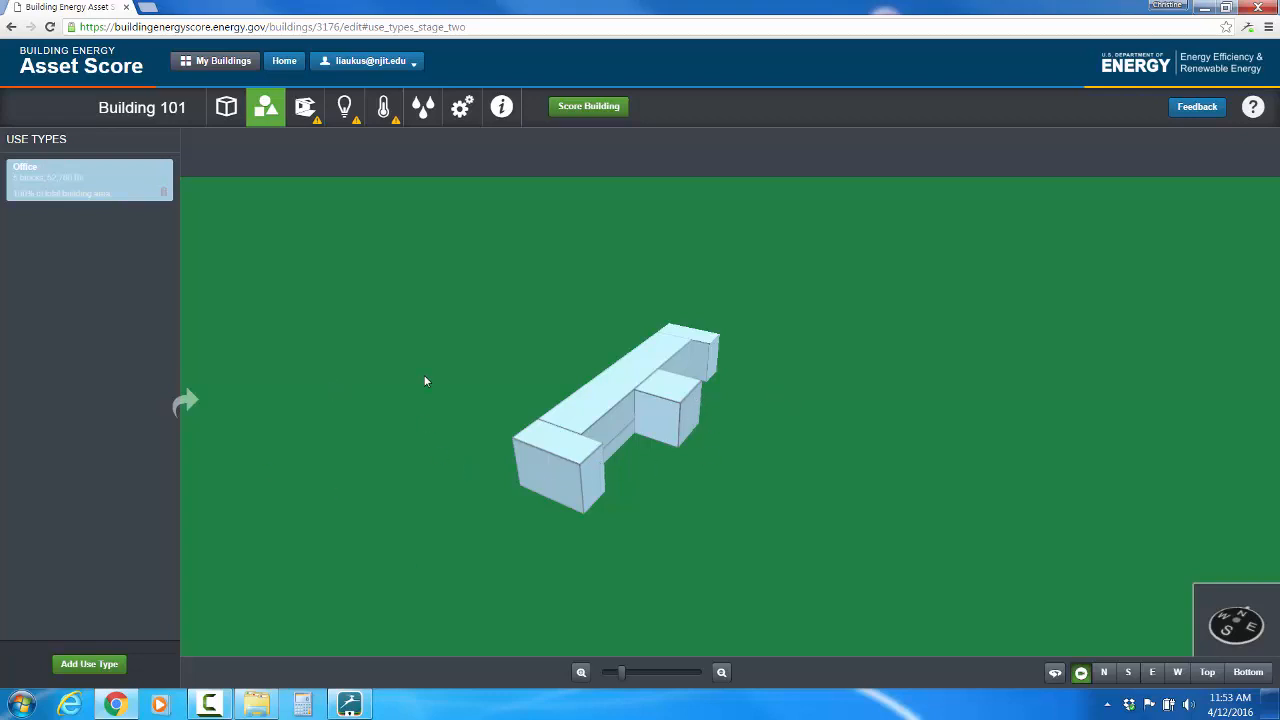
click(226, 110)
click(266, 105)
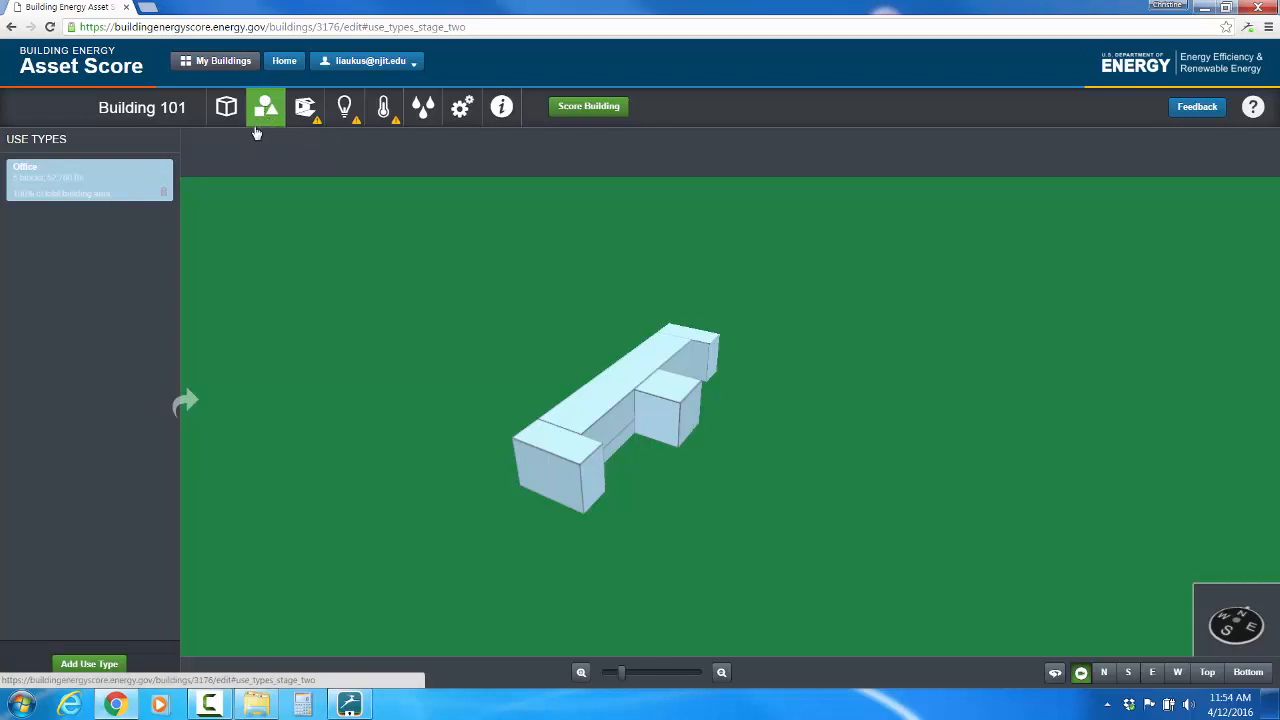
- Assign the Shingles/Shakes roof assembly to all five blocks of the building
click(307, 116)
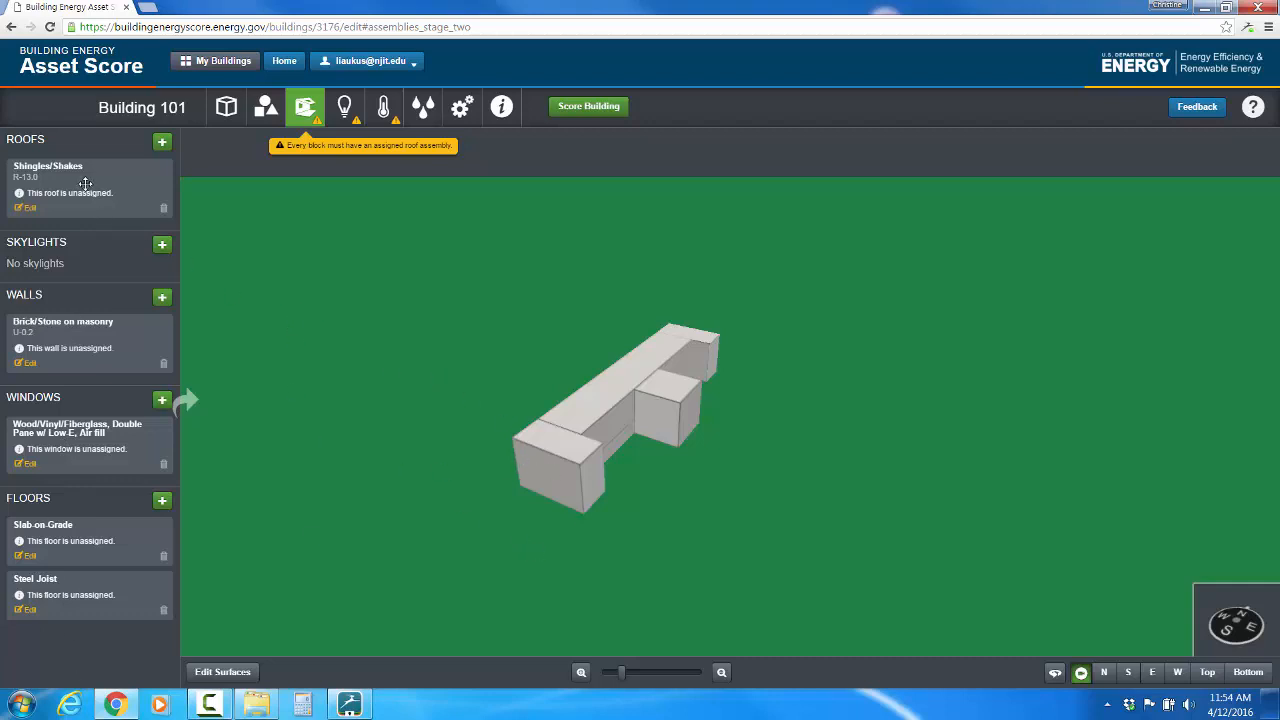
drag(86, 183, 558, 474)
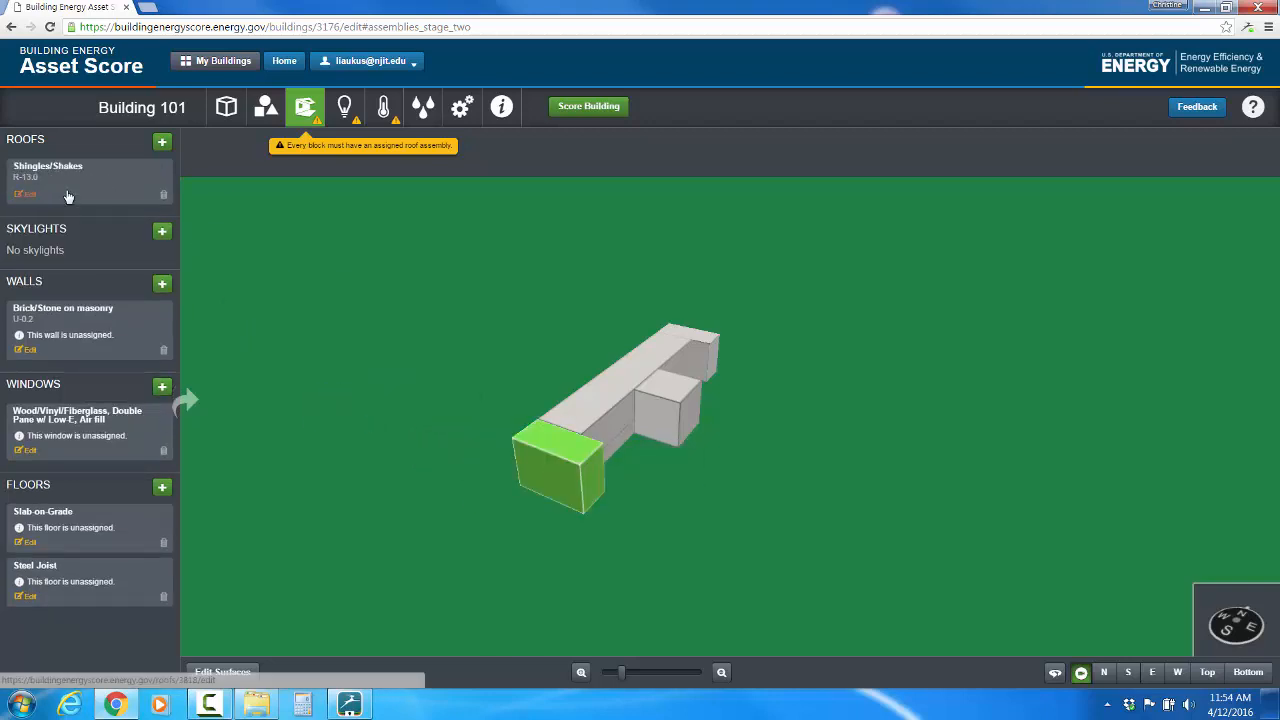
drag(69, 197, 583, 408)
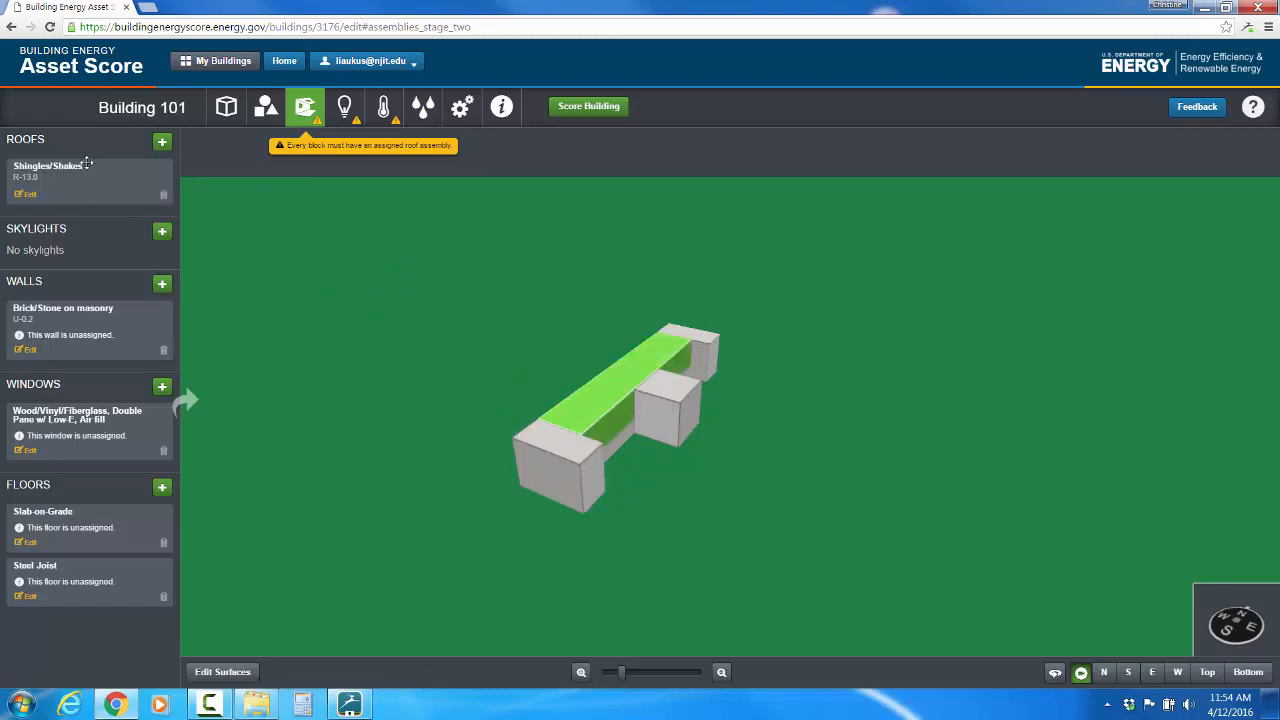
drag(88, 166, 621, 443)
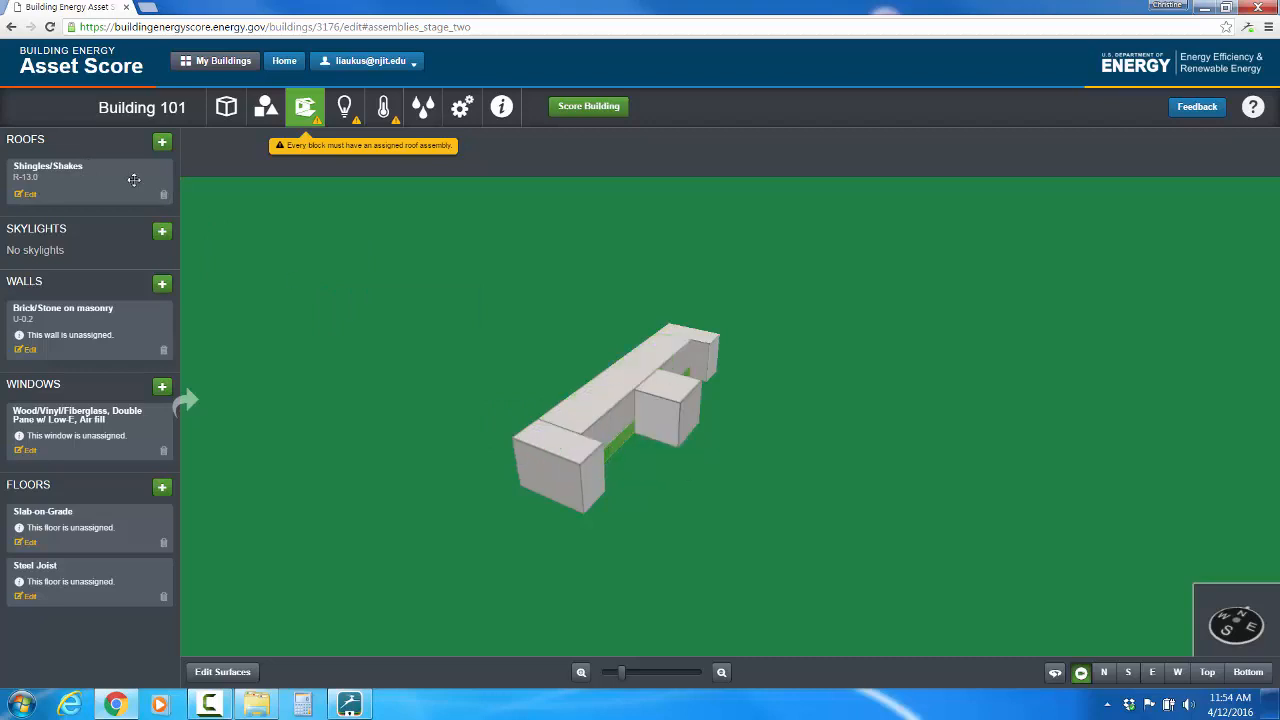
drag(120, 176, 672, 416)
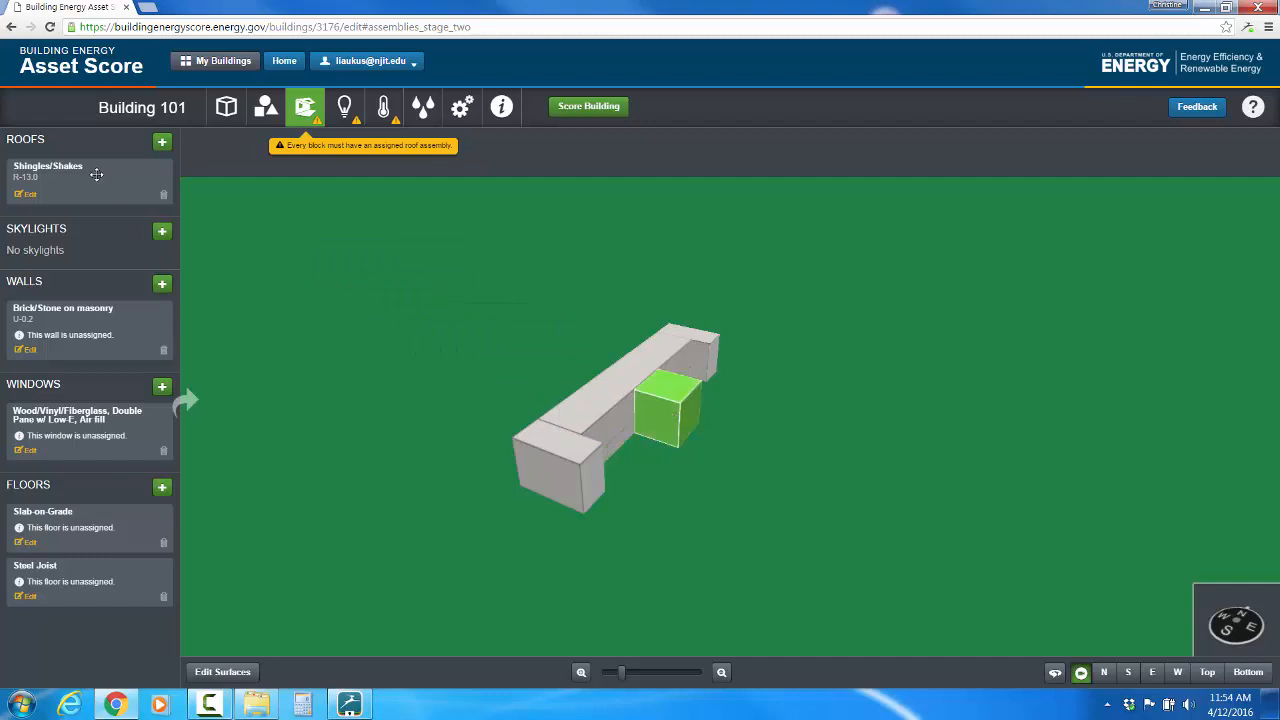
drag(120, 180, 700, 344)
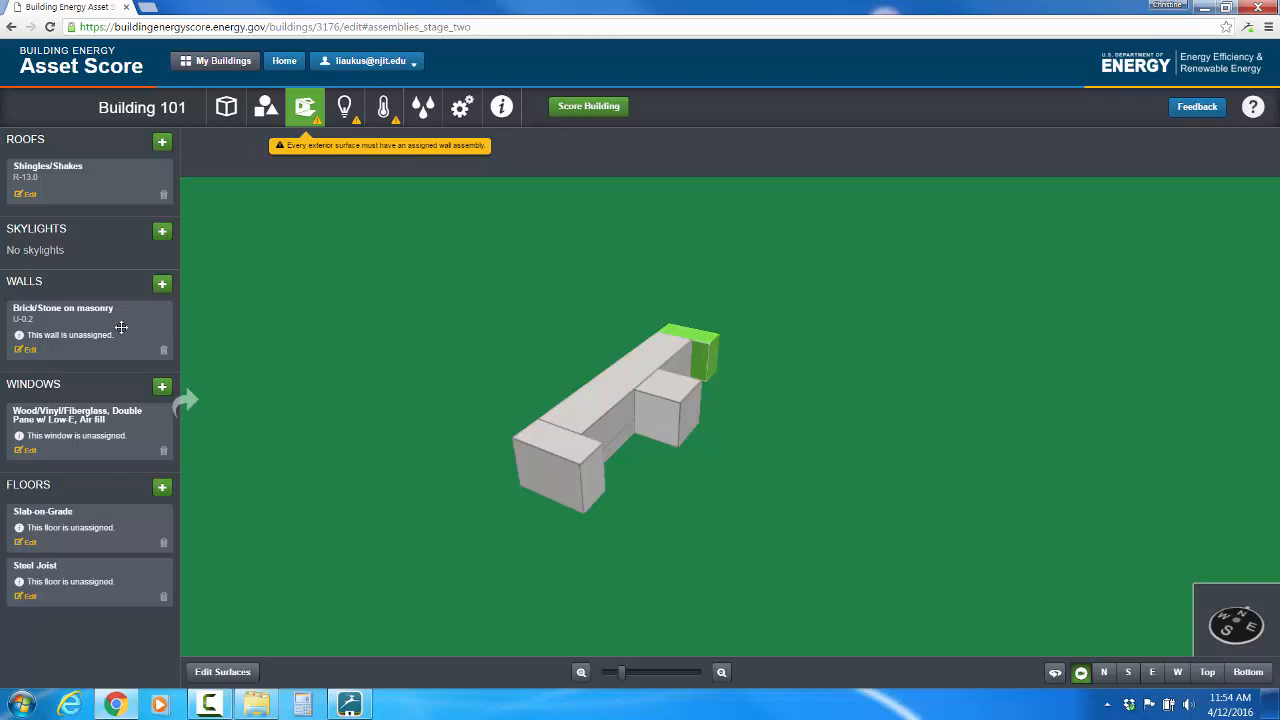
- Assign the Brick/Stone on masonry wall assembly to all five blocks of the building
drag(121, 327, 555, 470)
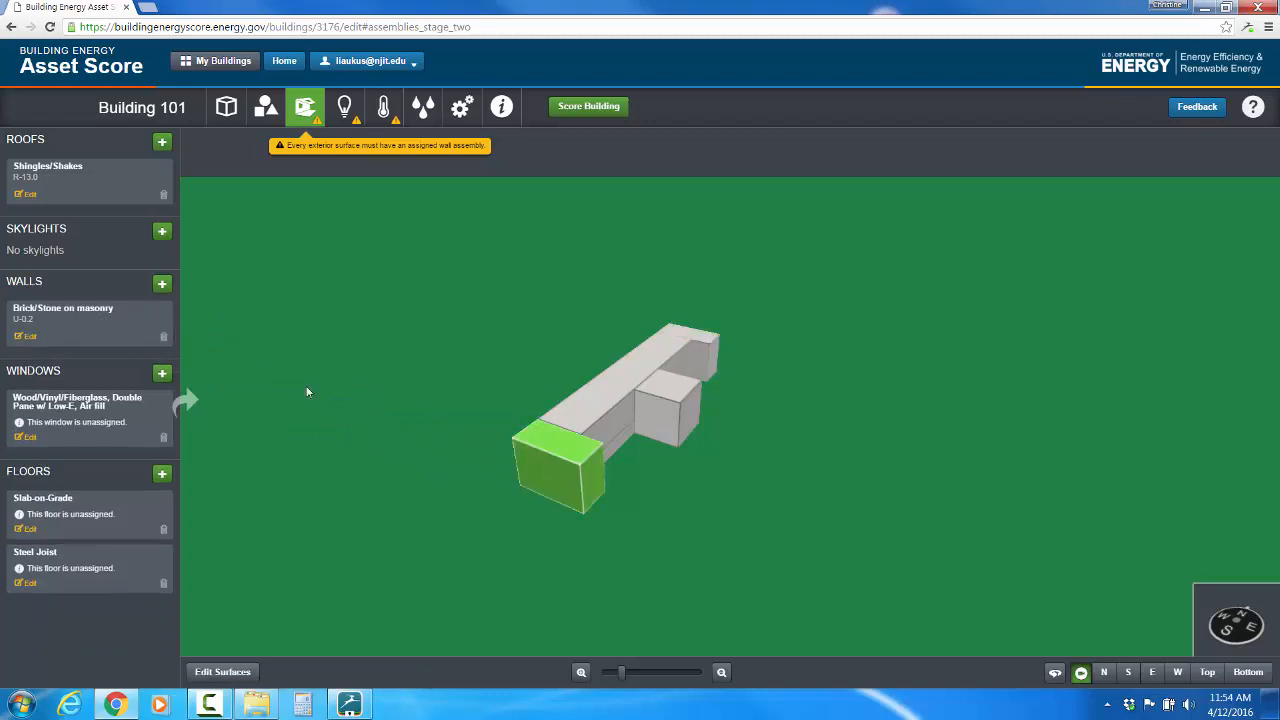
drag(110, 321, 620, 440)
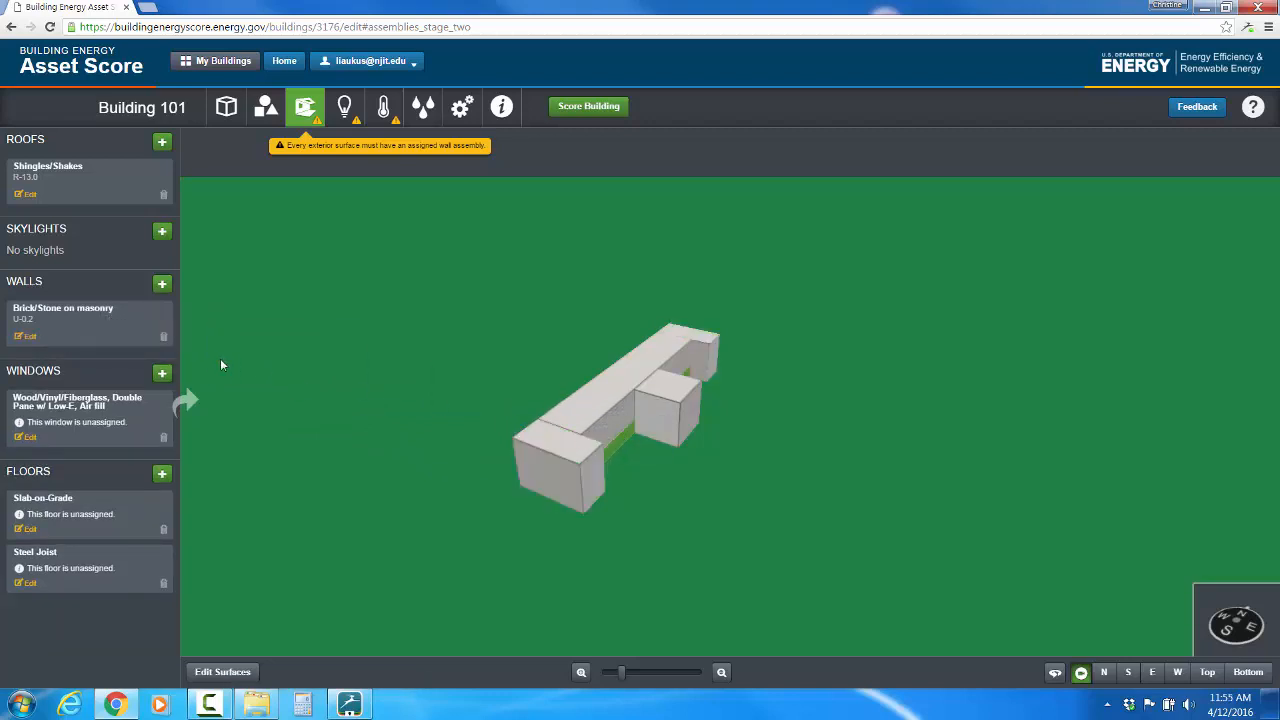
drag(110, 312, 579, 392)
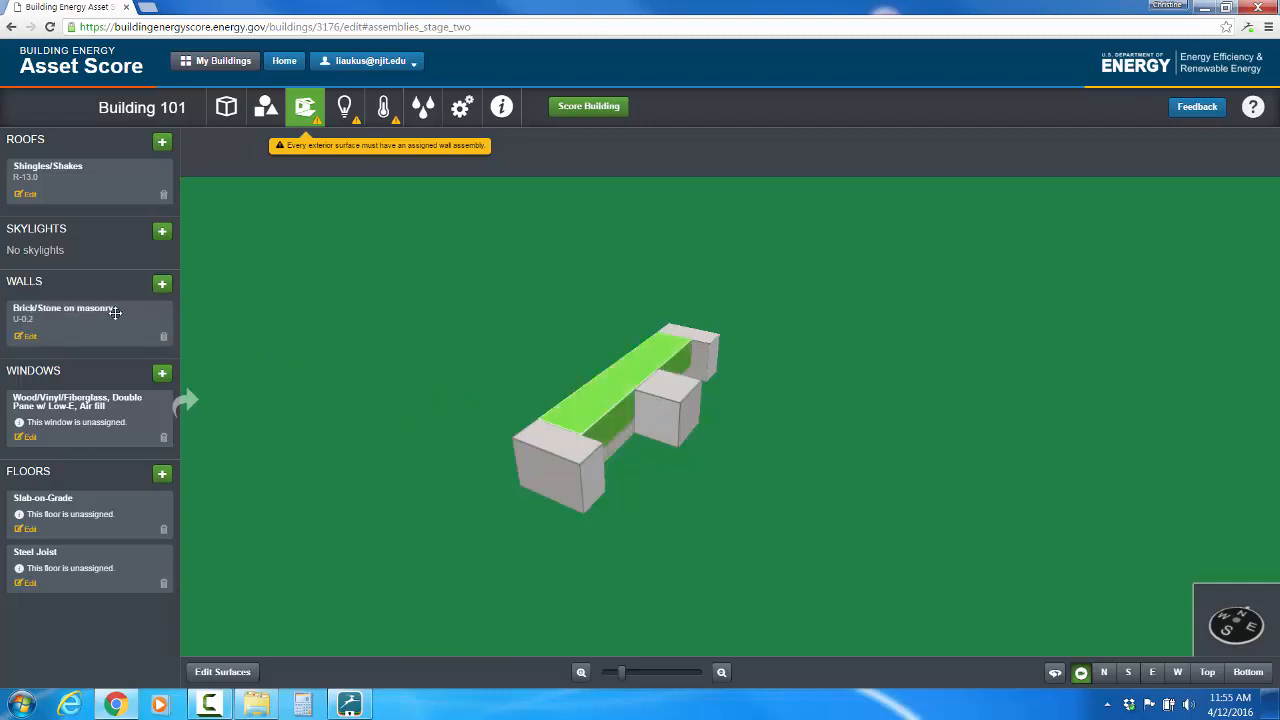
drag(114, 308, 687, 423)
drag(118, 324, 699, 350)
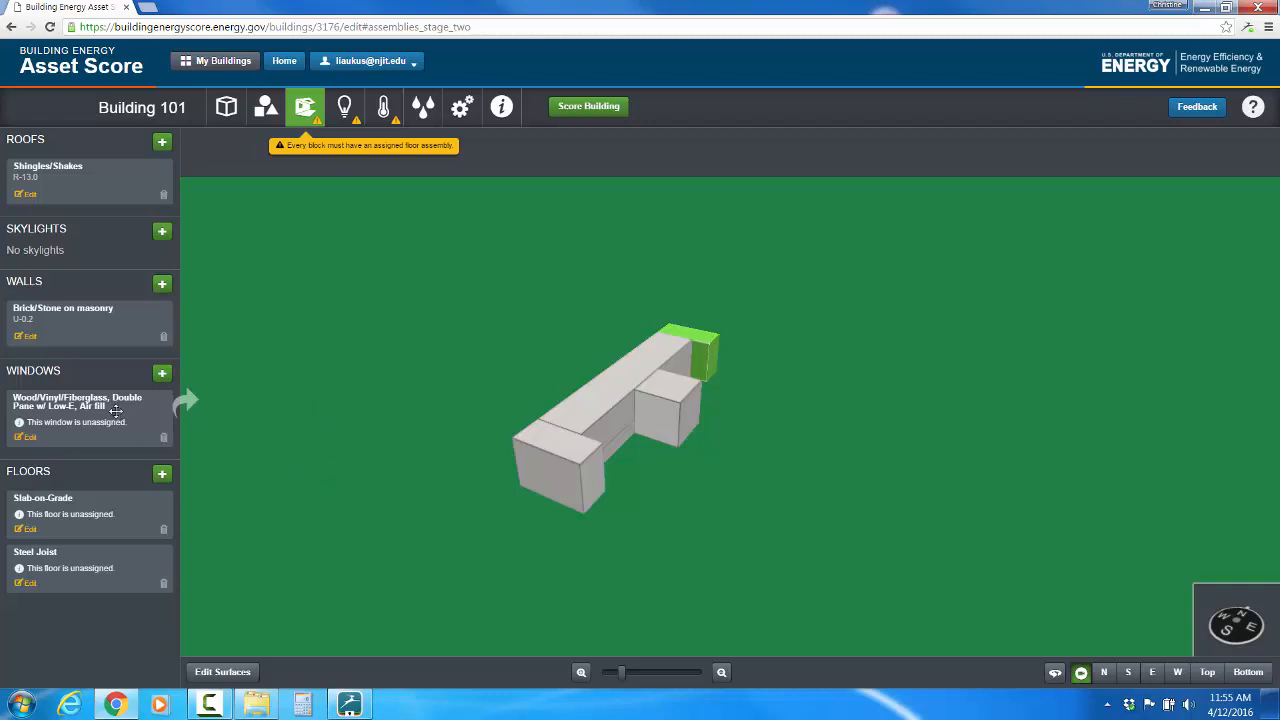
- Assign the Wood/Vinyl/Fiberglass double-pane Low-E window to the South Block and set its window layout to Discrete
drag(116, 411, 588, 453)
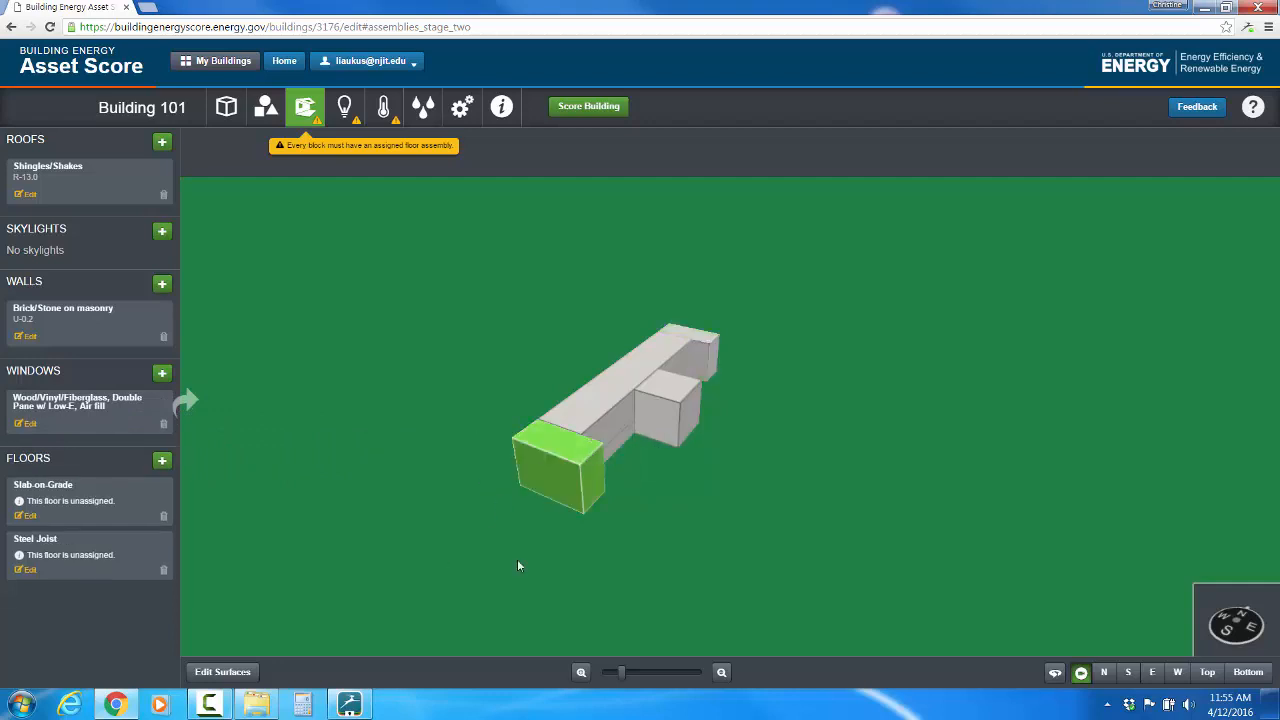
click(575, 489)
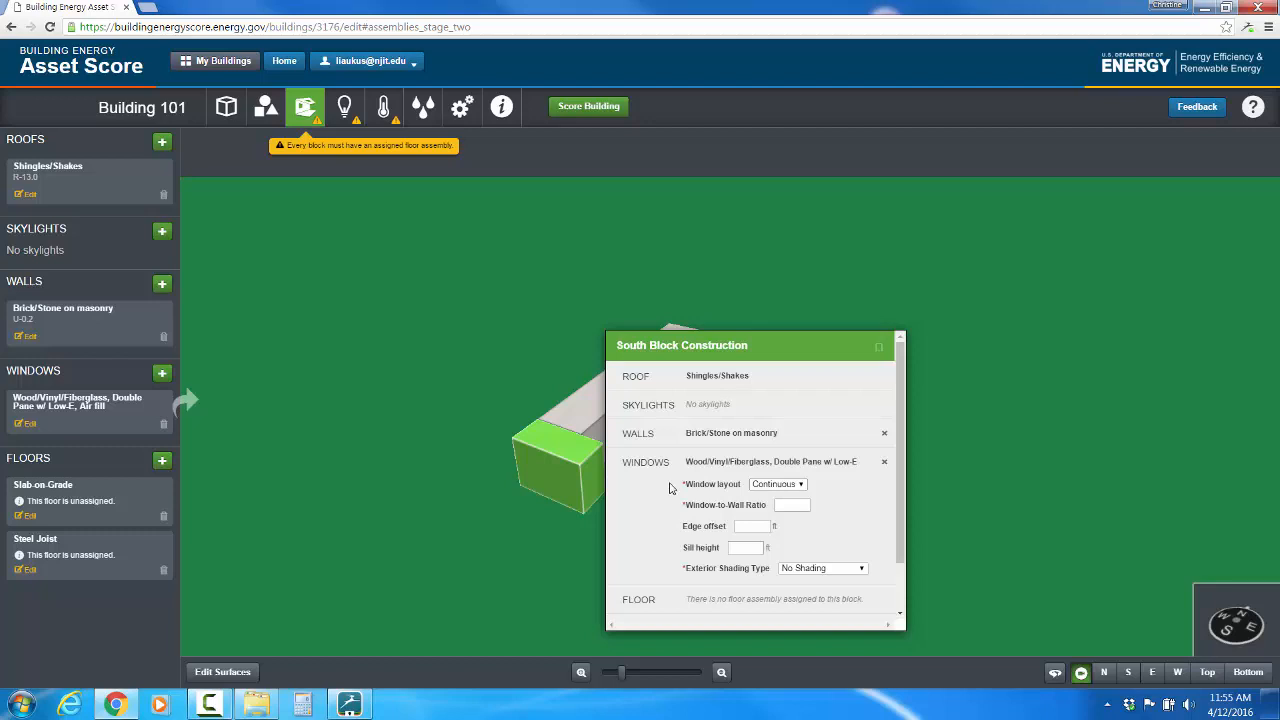
click(804, 487)
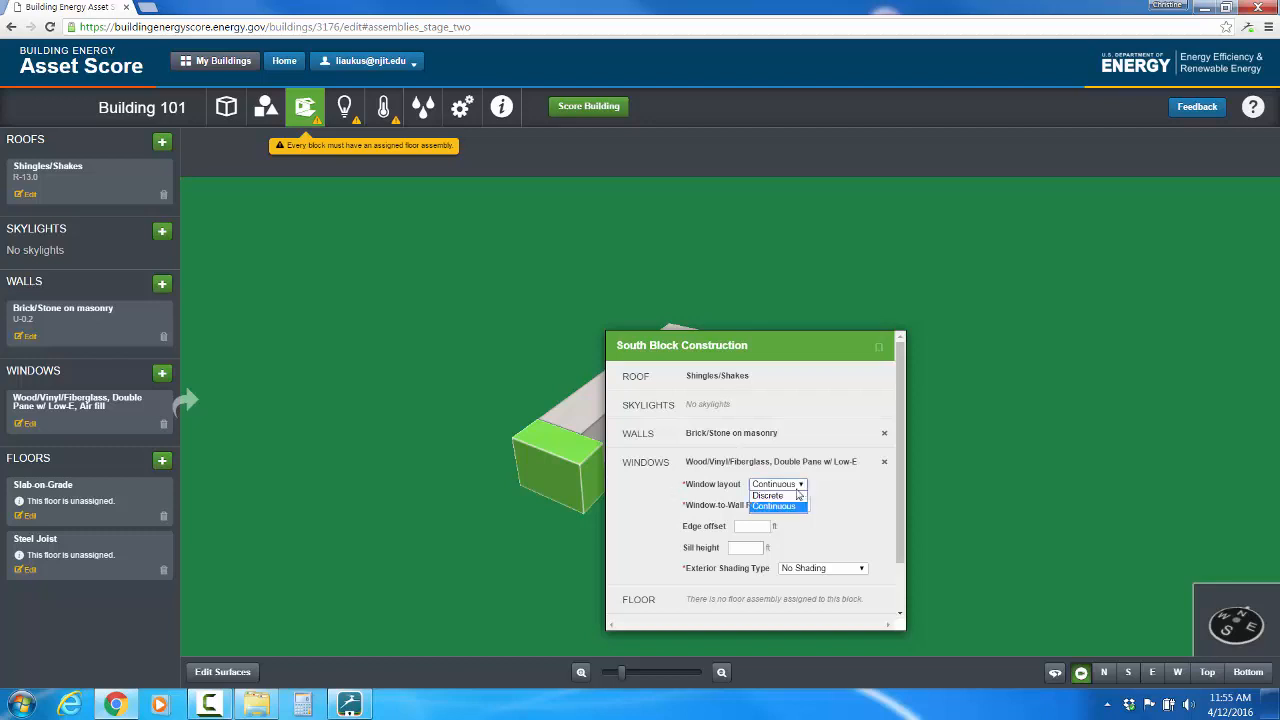
click(796, 496)
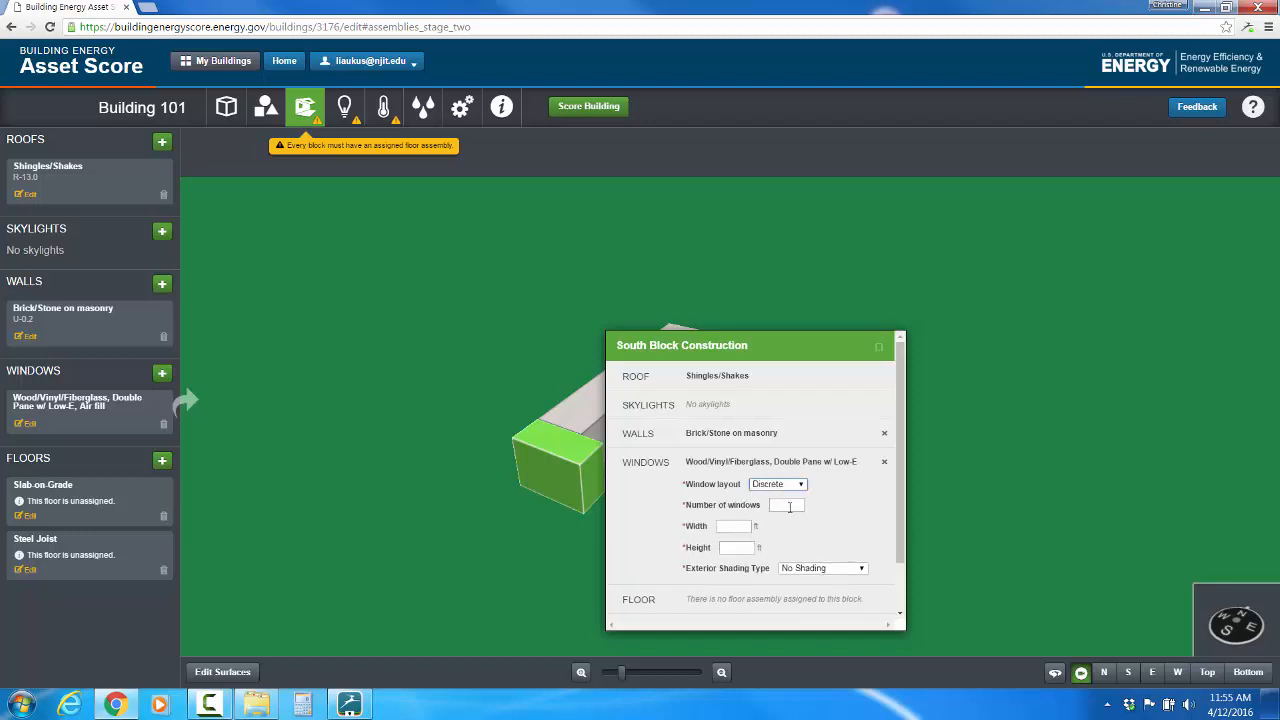
- Set the South Block to 56 windows, each 3 ft wide and 6 ft high, and close its construction details
click(789, 506)
text(50)
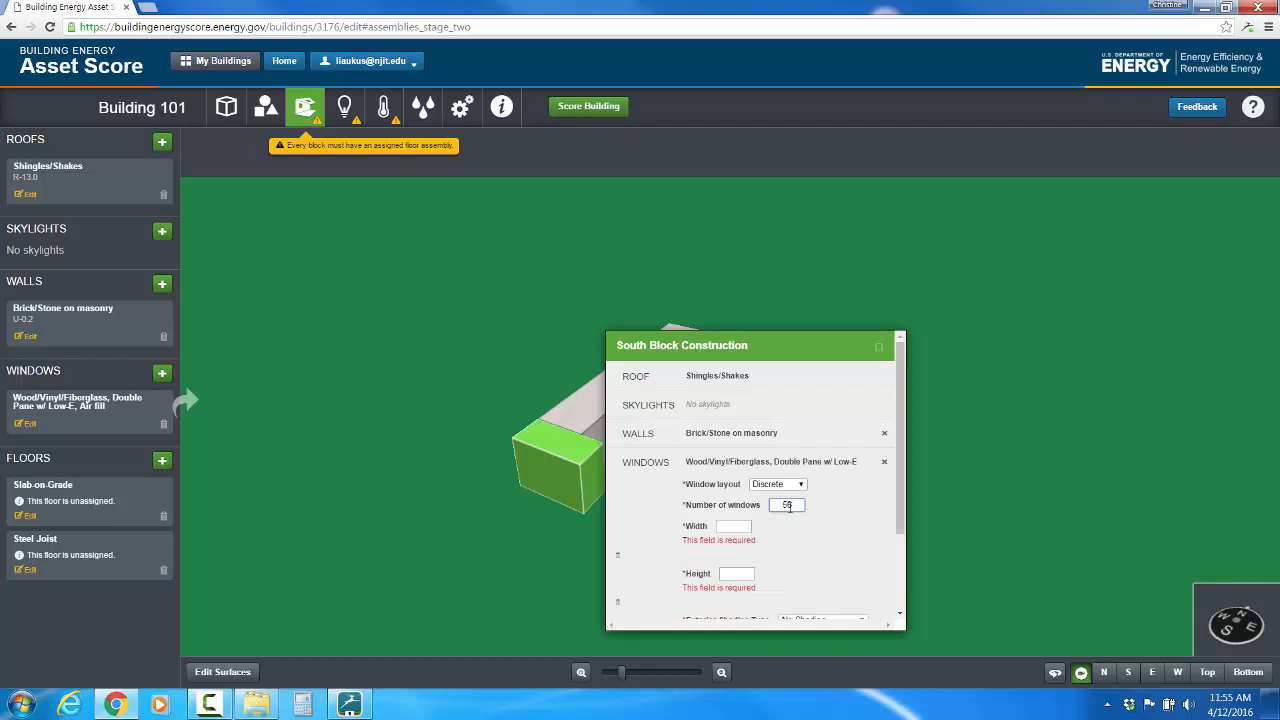
key(Tab)
text(3)
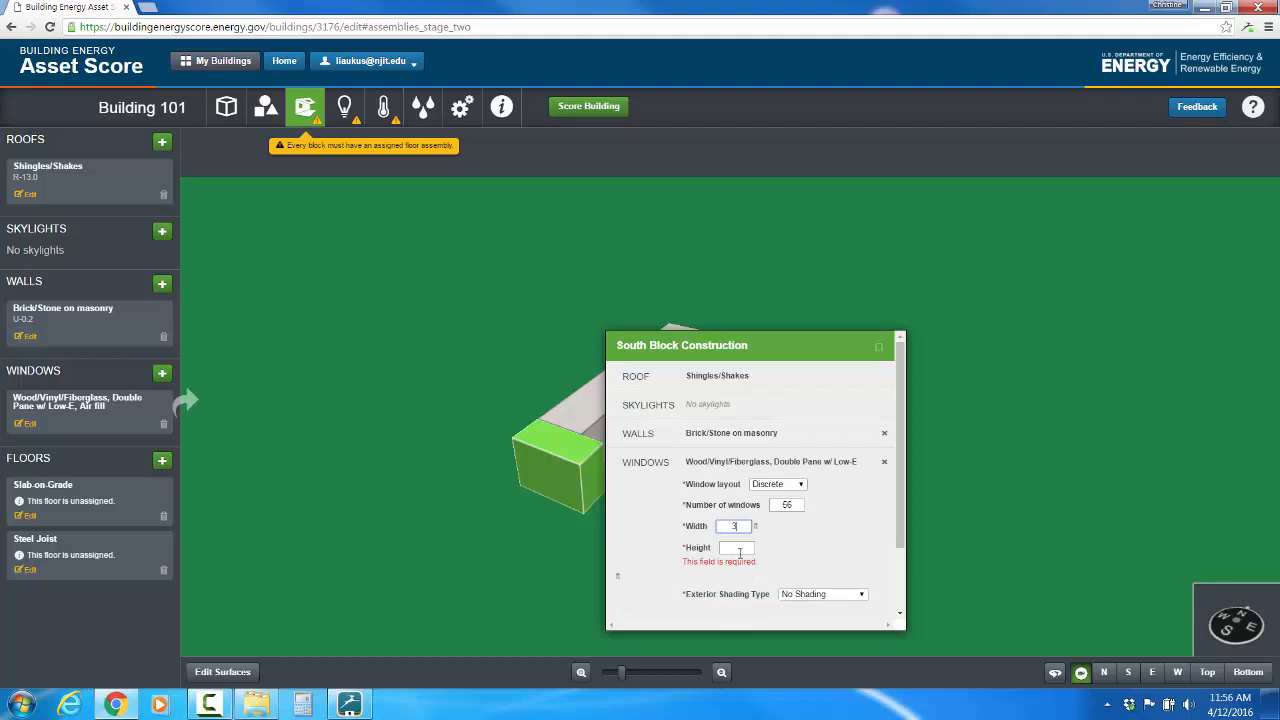
click(738, 548)
text(6)
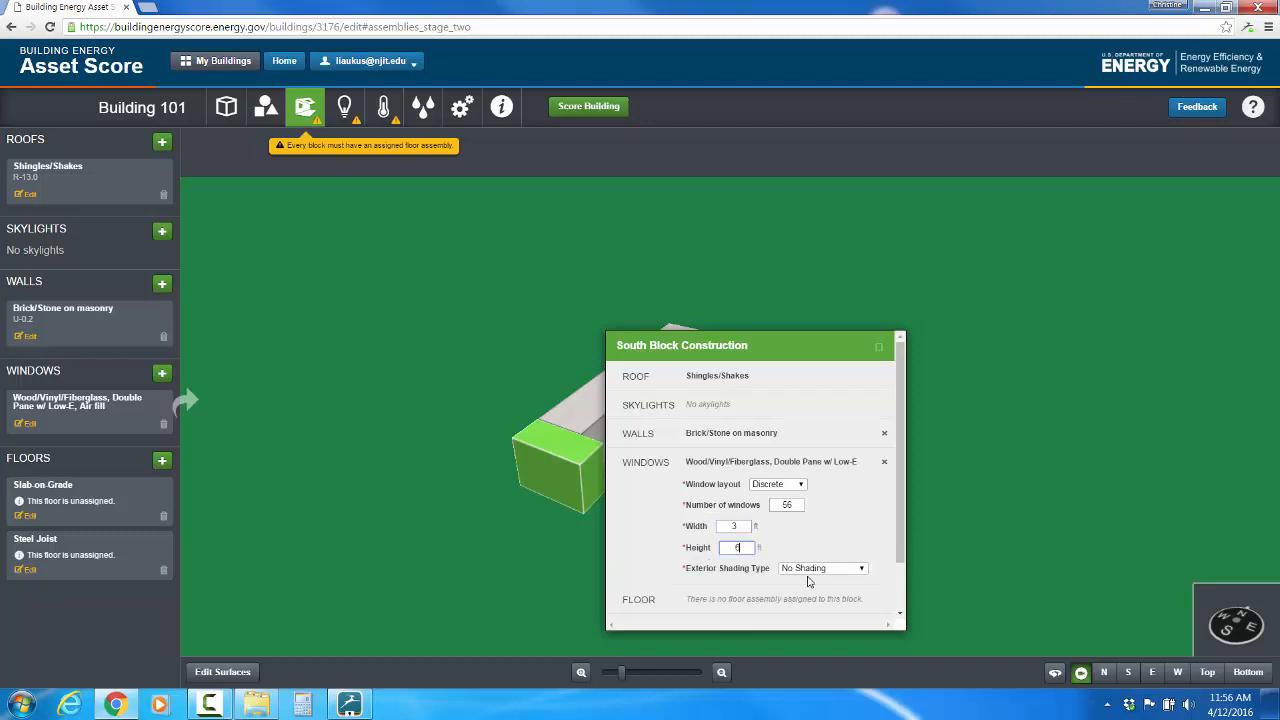
scroll(898, 600, down, 1)
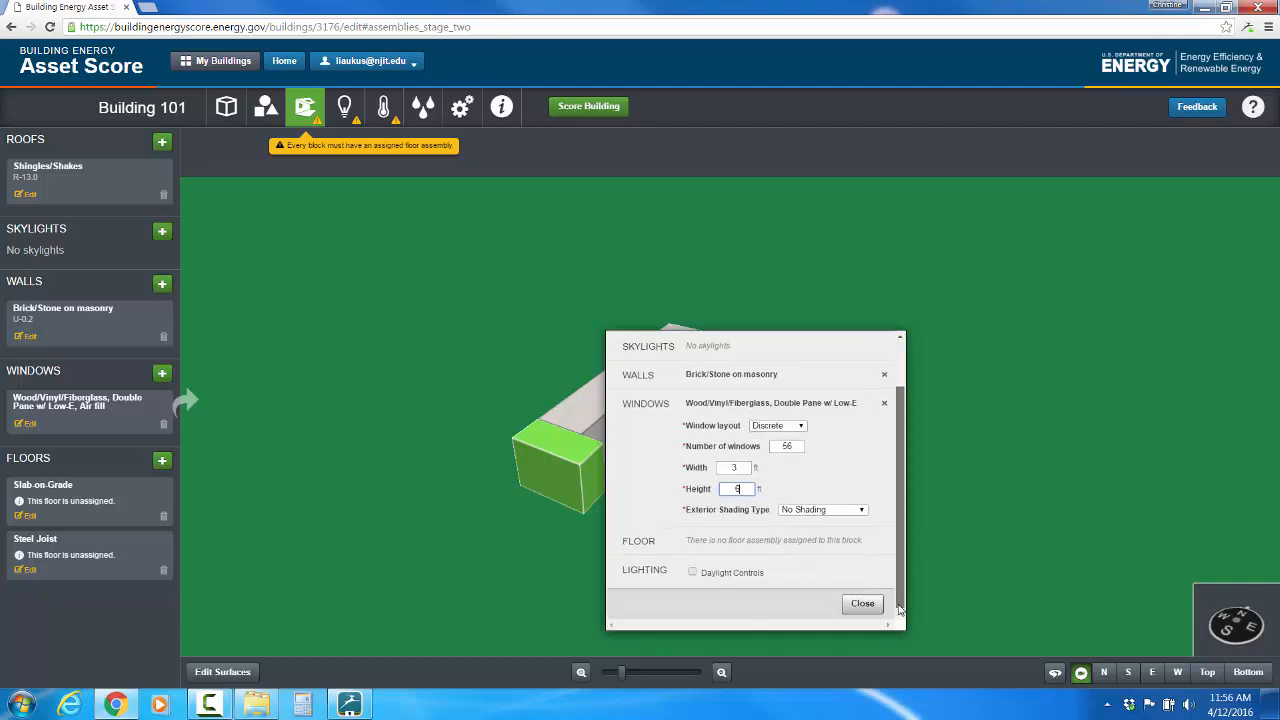
click(855, 606)
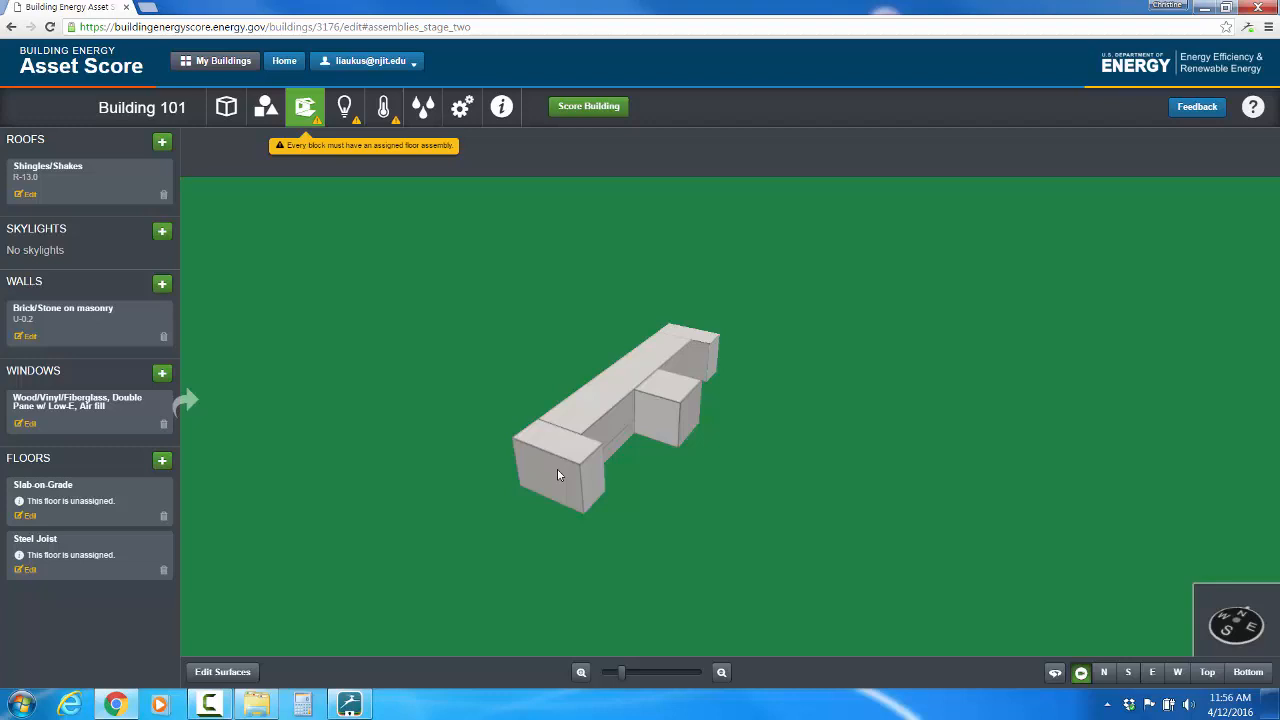
- Assign the Wood/Vinyl/Fiberglass double-pane Low-E window to Long Block 2&3rd FL with a Discrete window layout
click(609, 408)
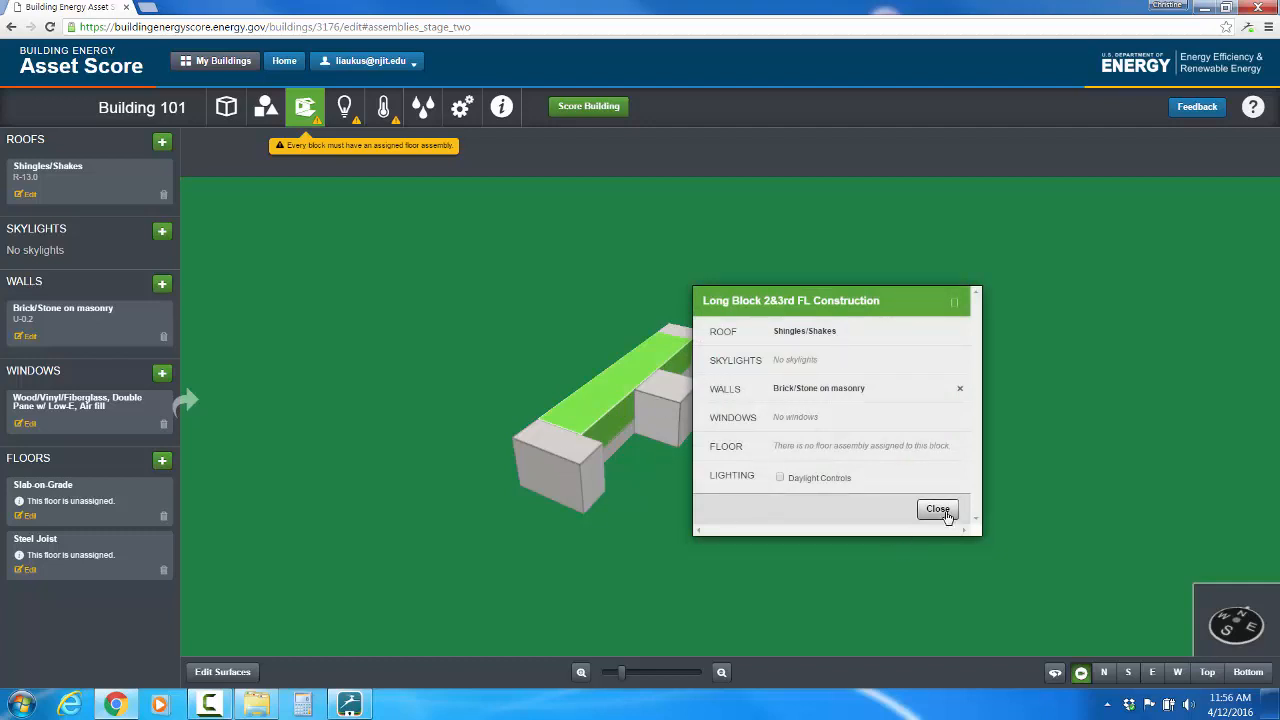
drag(100, 402, 581, 399)
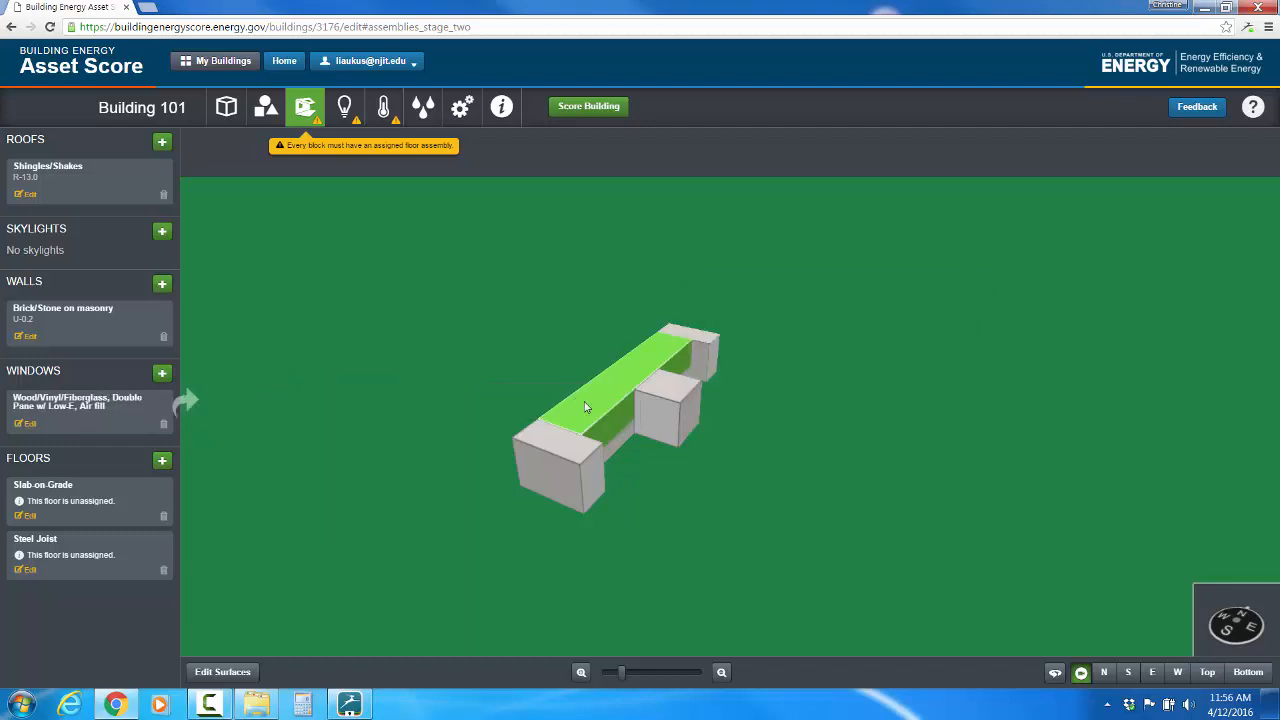
click(885, 415)
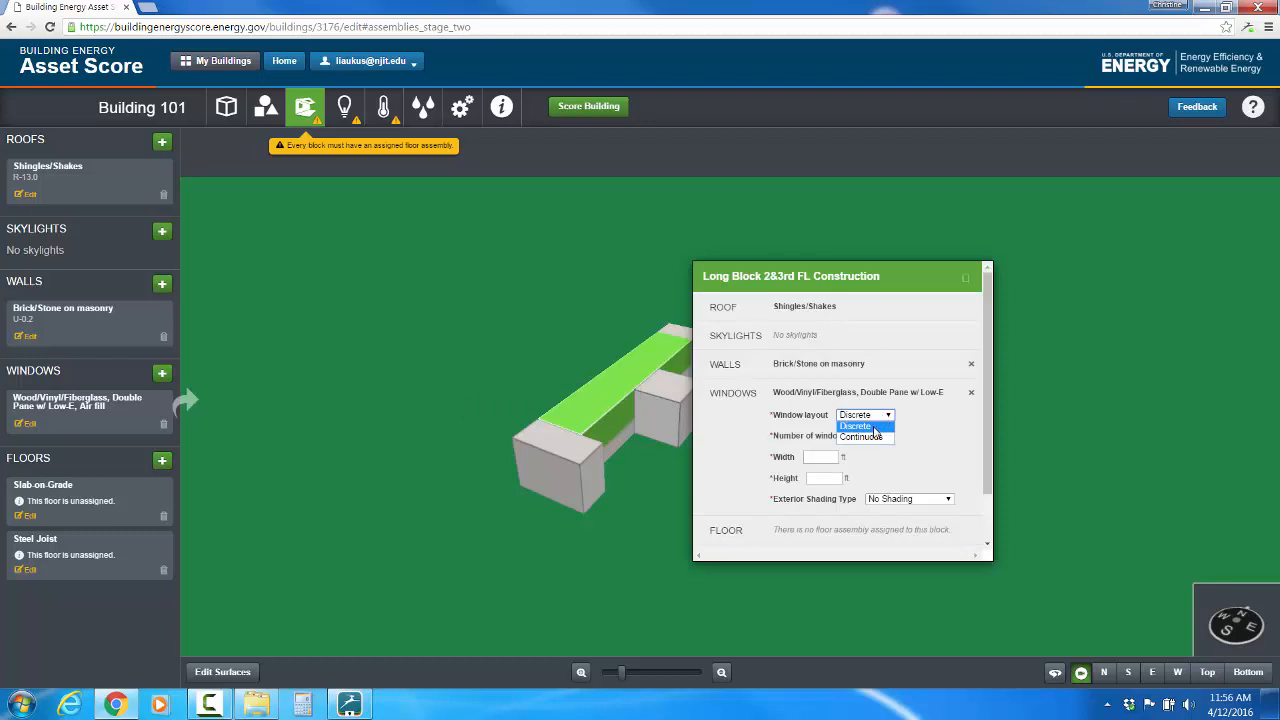
click(876, 427)
- Set Long Block 2&3rd FL to 72 windows, each 3 ft wide and 6 ft high, and close its construction details
click(873, 436)
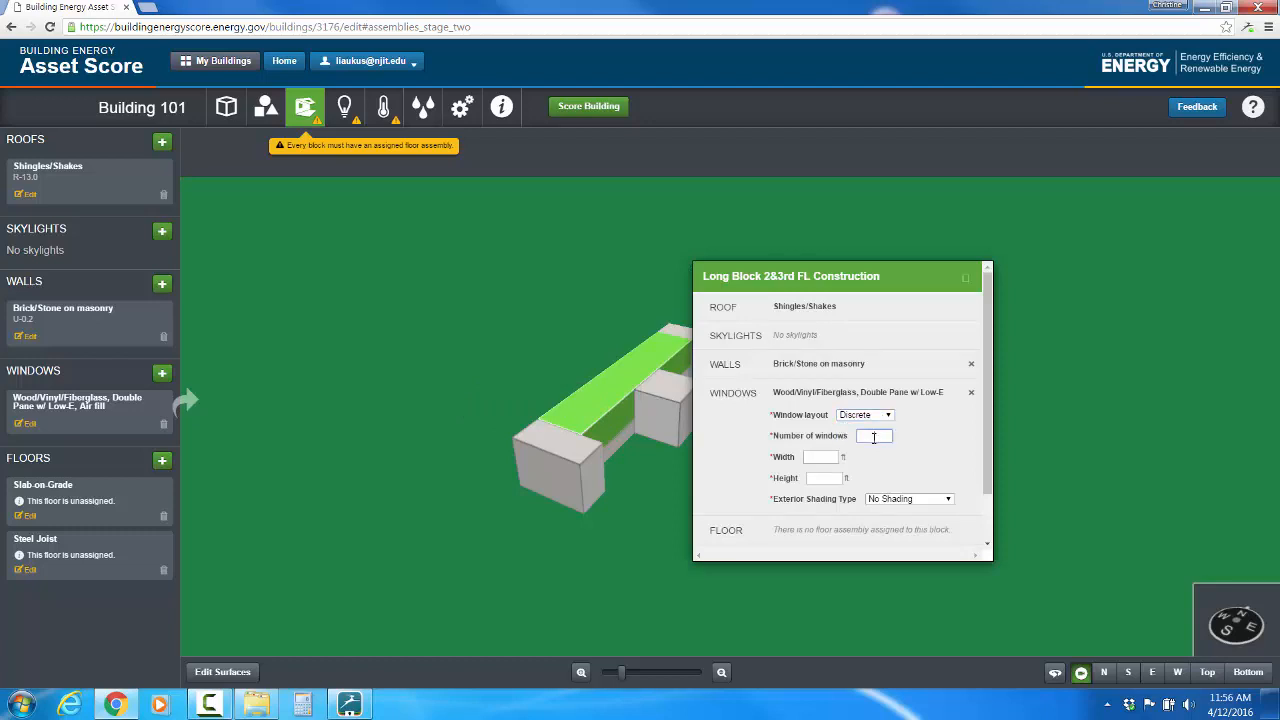
text(72)
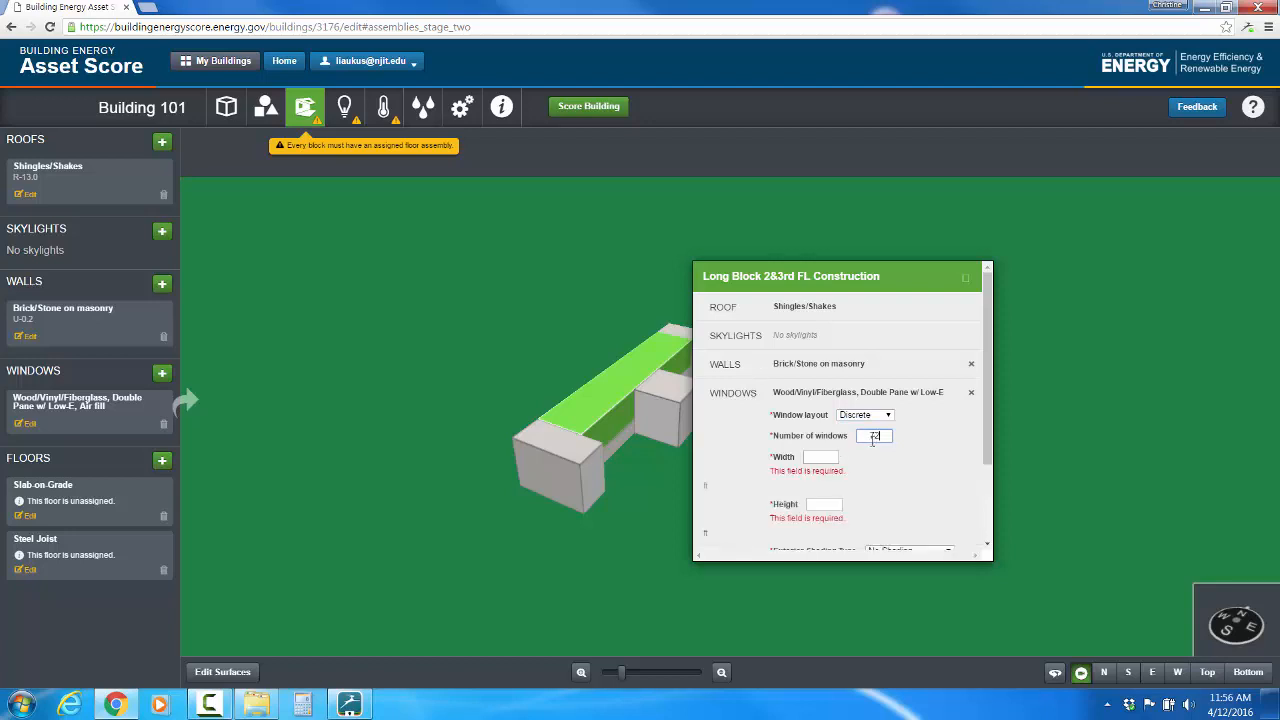
click(824, 456)
text(3)
click(824, 479)
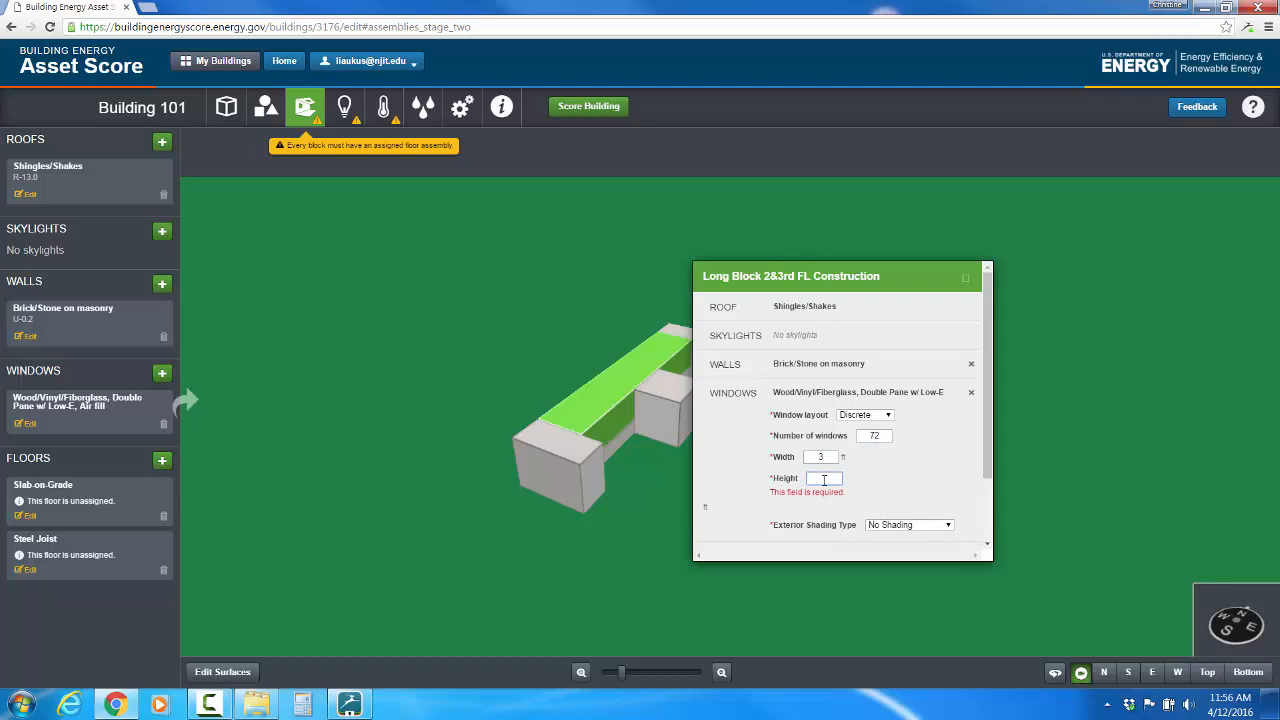
text(6)
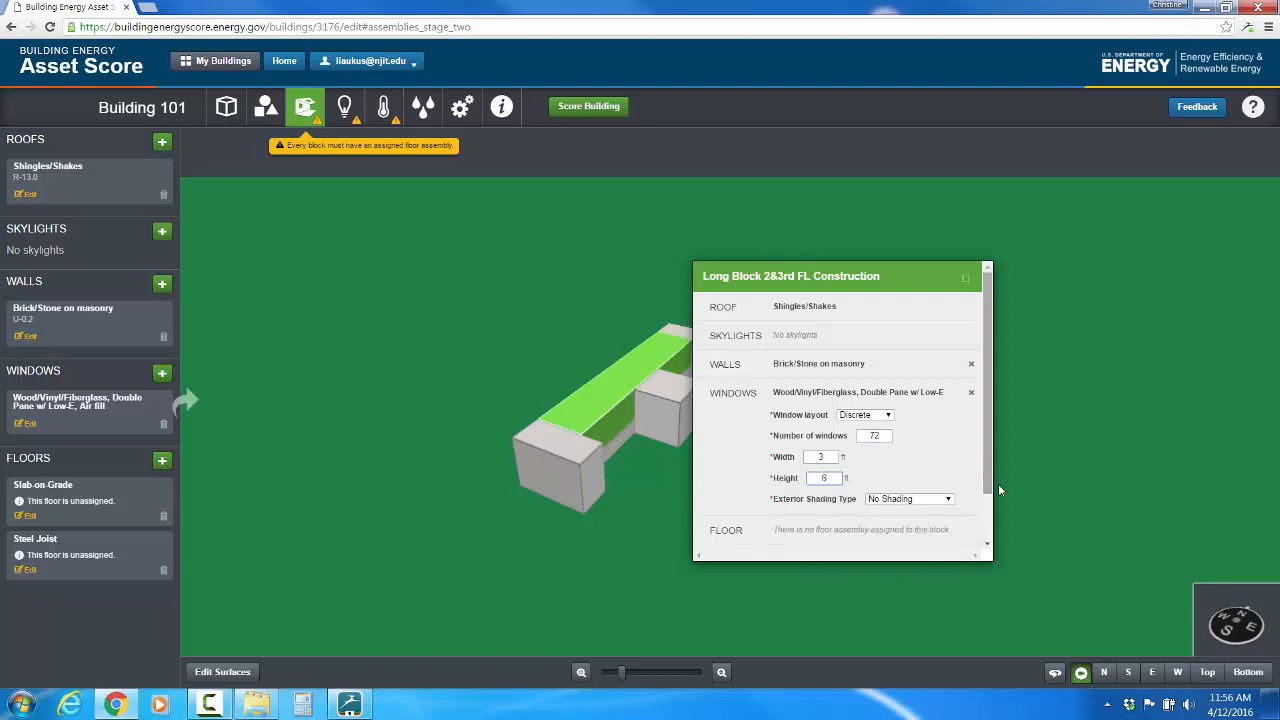
scroll(988, 490, down, 2)
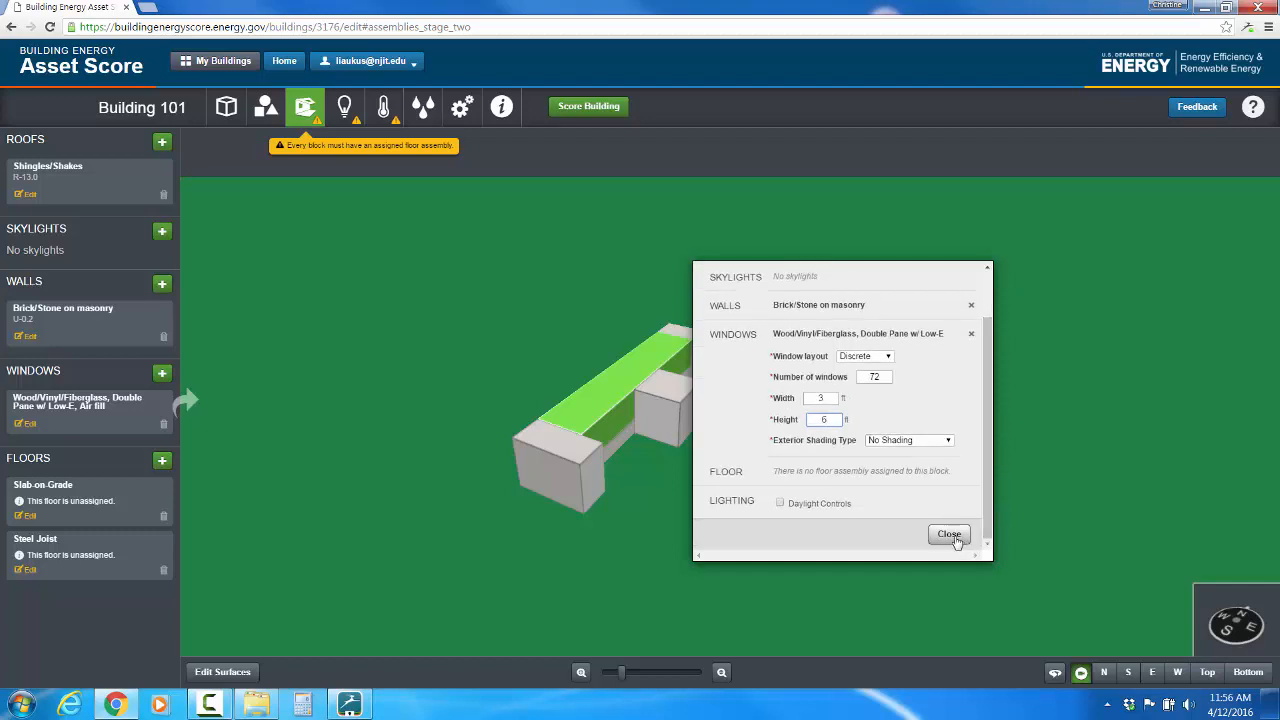
click(949, 534)
- Assign the Wood/Vinyl/Fiberglass double-pane Low-E window to Long Block 1st FL and open that block's construction details
click(614, 455)
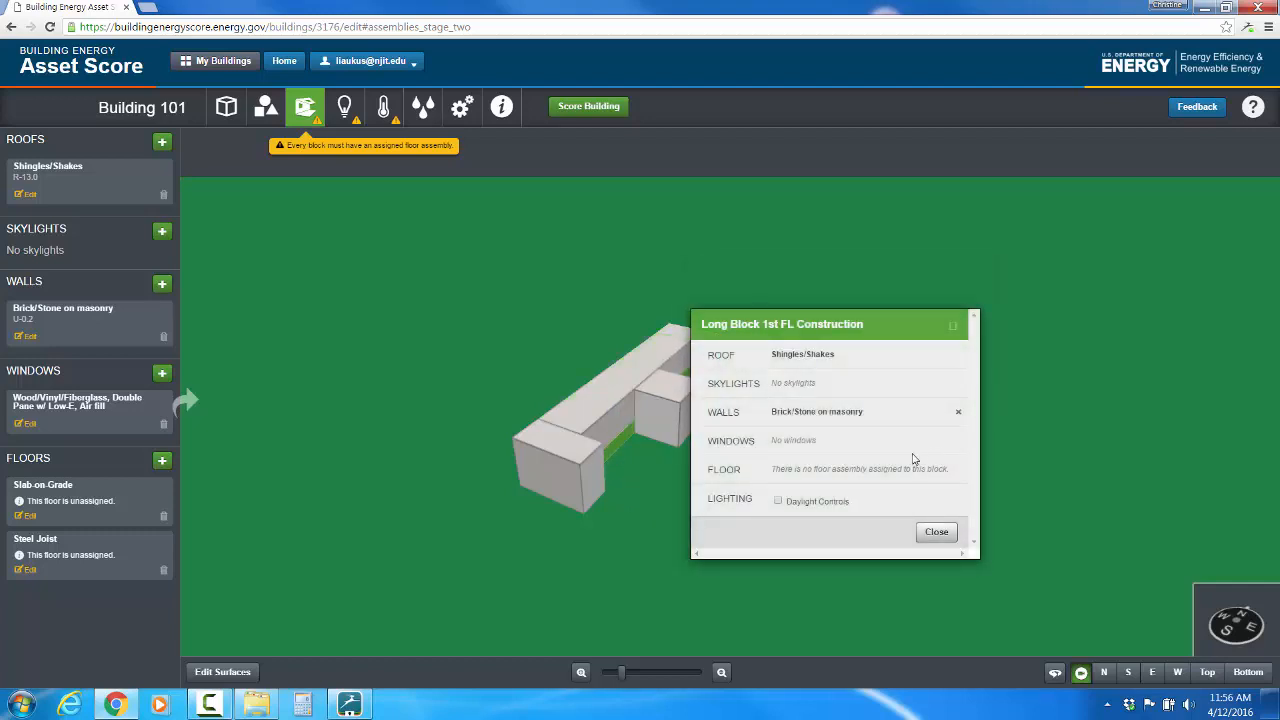
drag(80, 403, 624, 440)
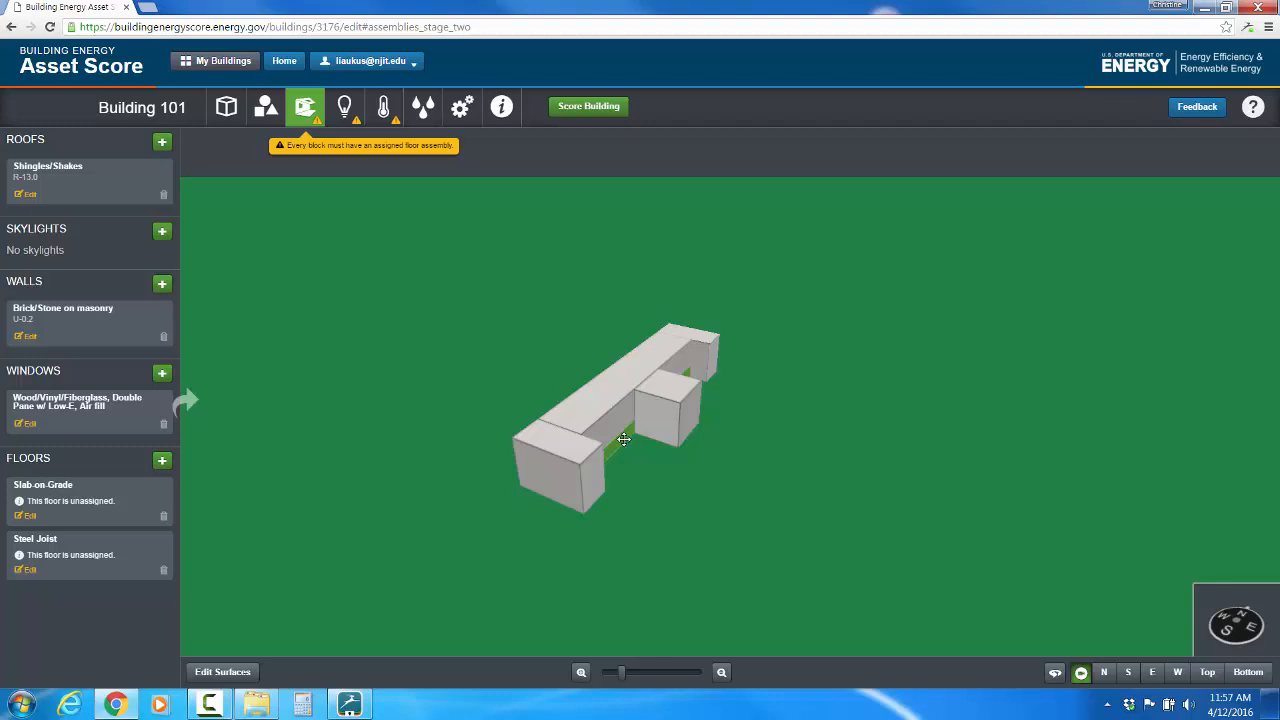
click(624, 440)
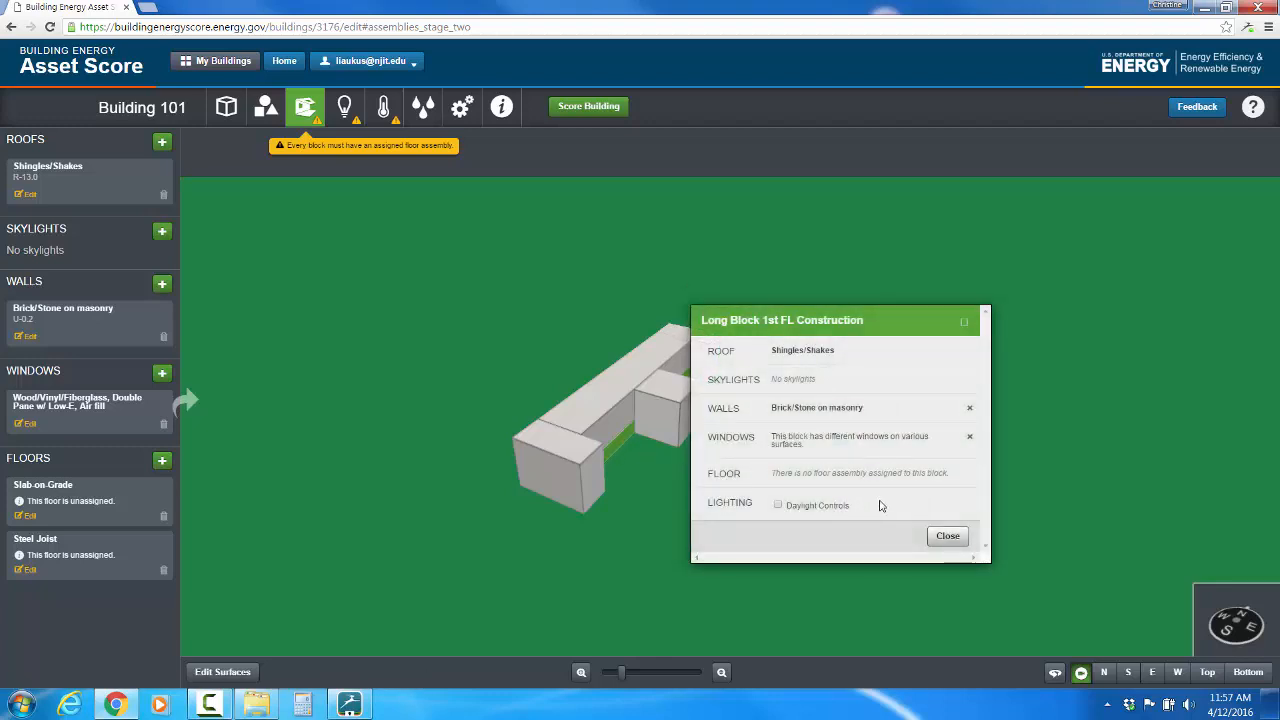
- Assign the Wood/Vinyl/Fiberglass double-pane Low-E window to all of Long Block 1st FL from its underside, using a Discrete window layout
click(946, 535)
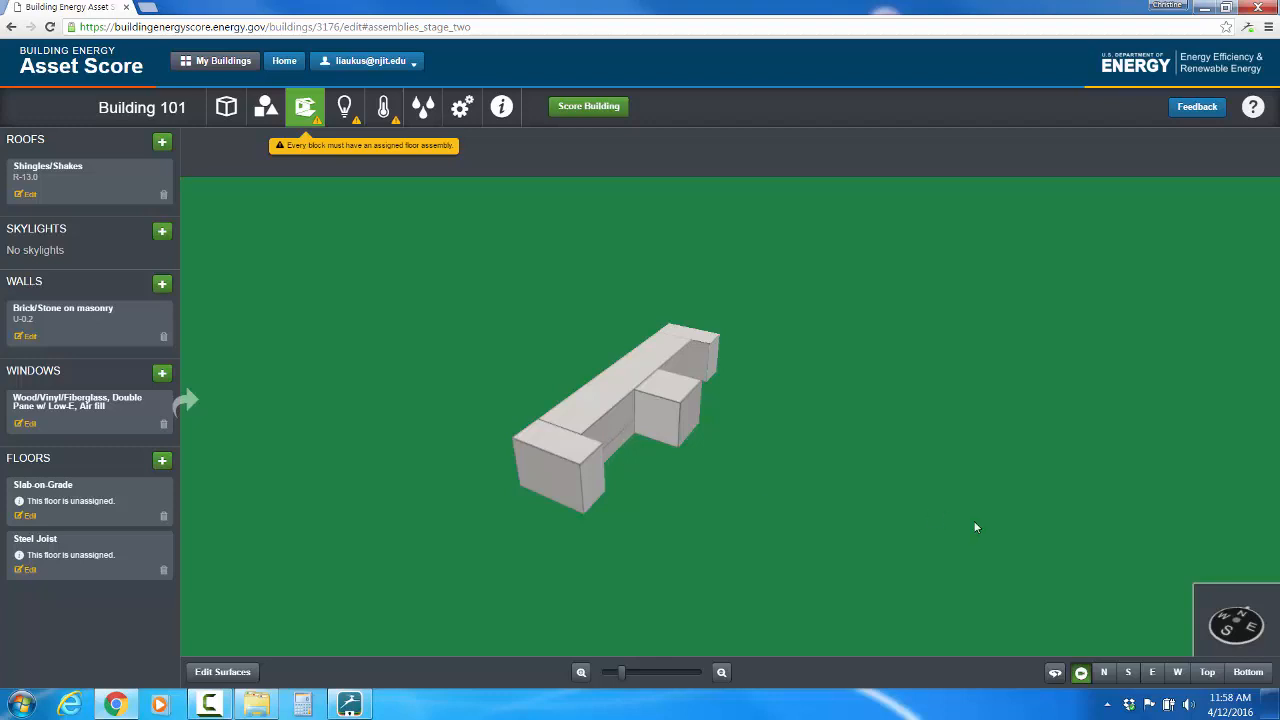
click(1250, 672)
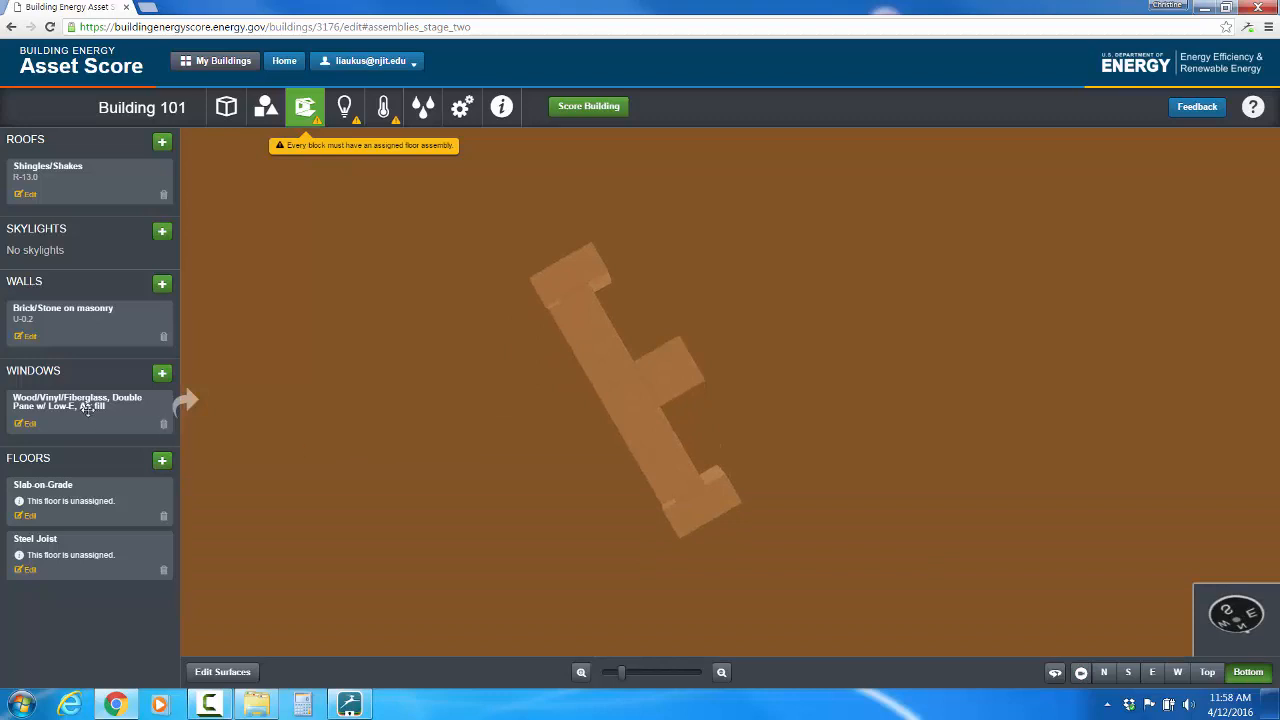
drag(90, 410, 629, 387)
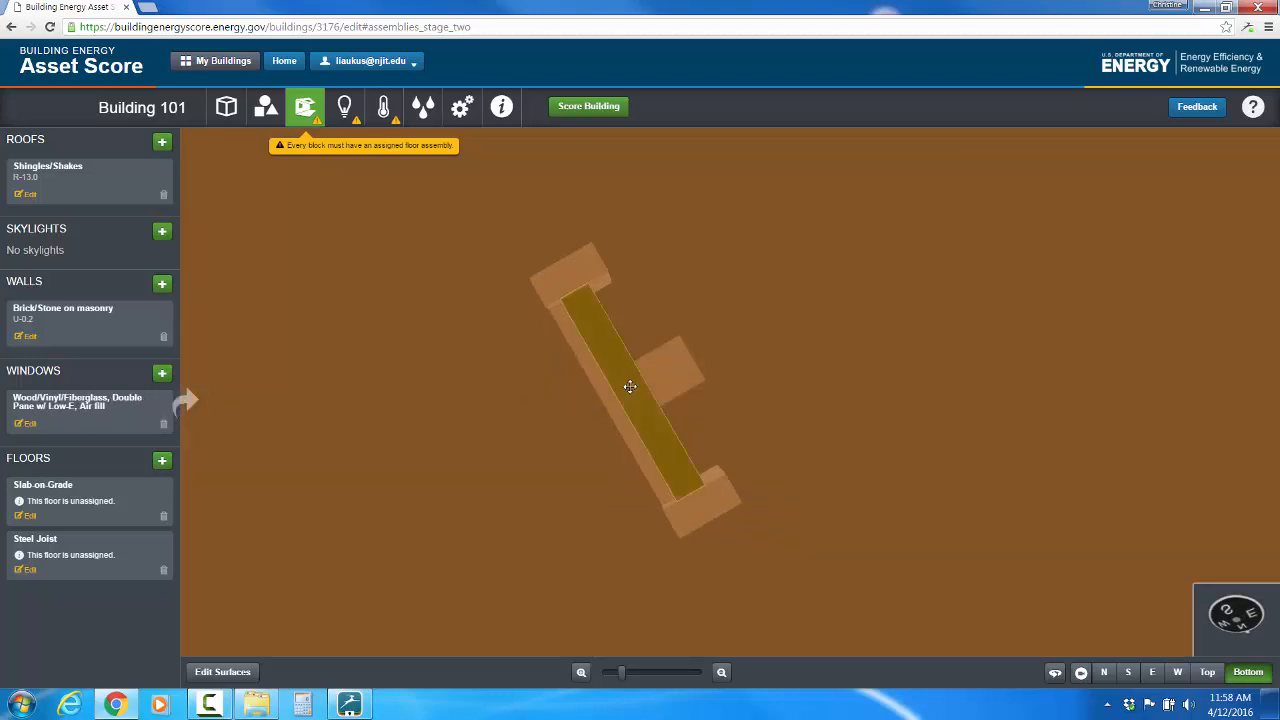
click(1208, 673)
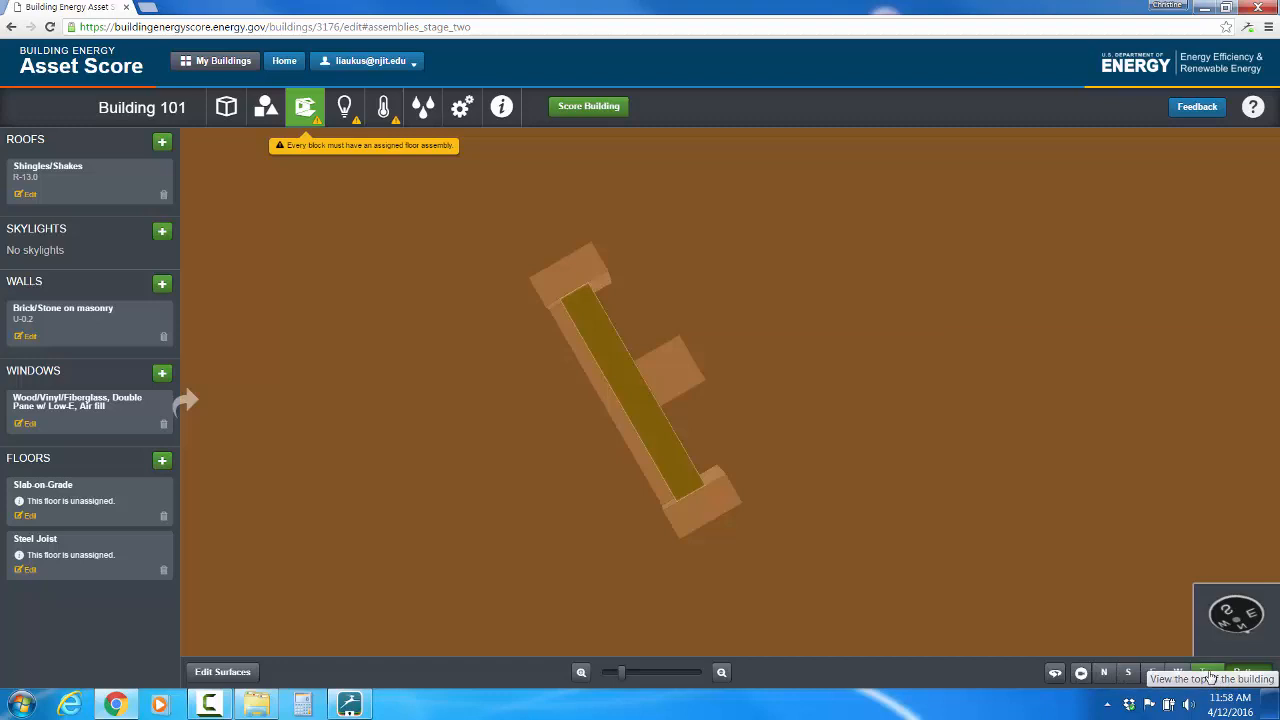
click(1080, 672)
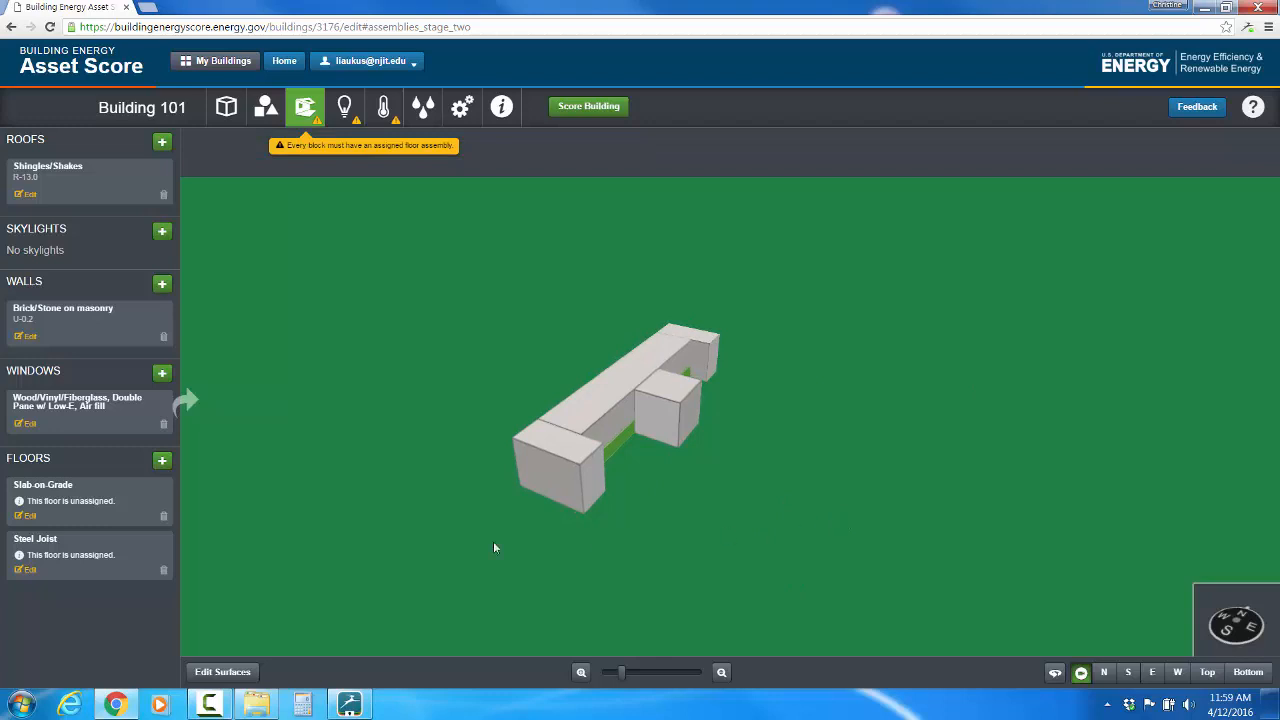
click(618, 448)
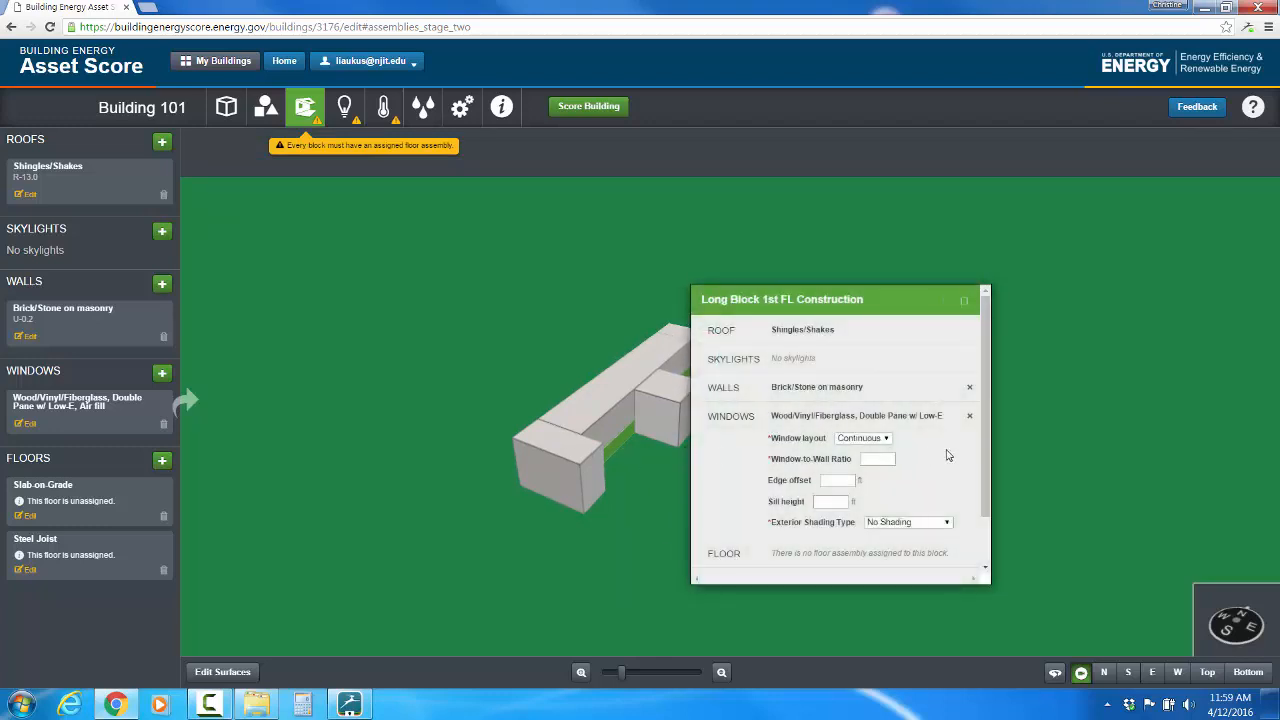
click(886, 438)
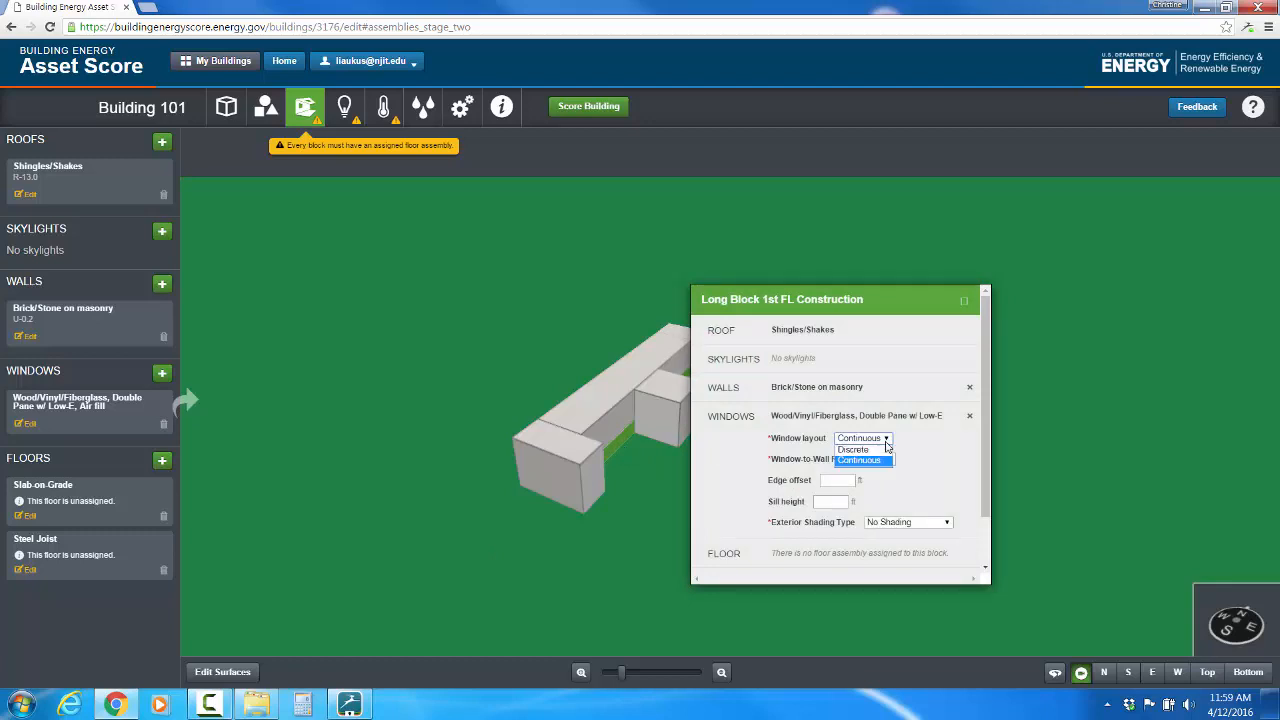
click(868, 451)
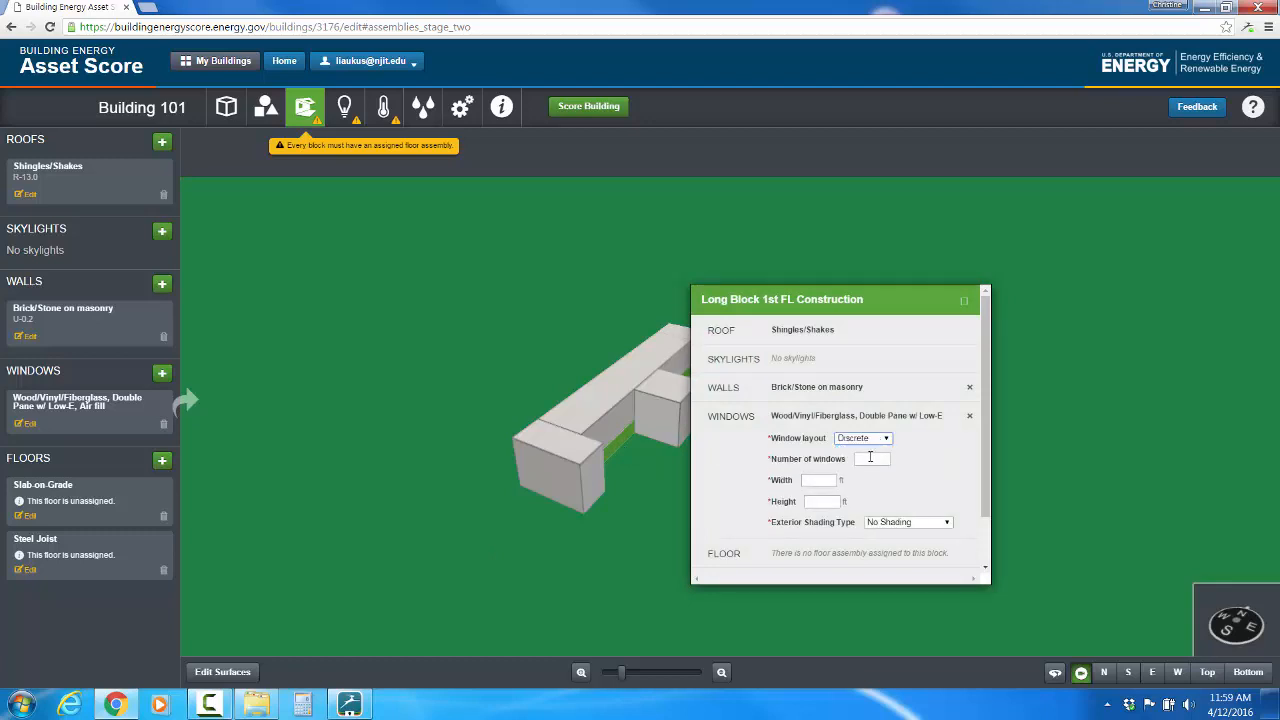
- Set Long Block 1st FL to 36 windows, each 3 ft wide and 6 ft high, and close its construction details
click(870, 457)
text(36)
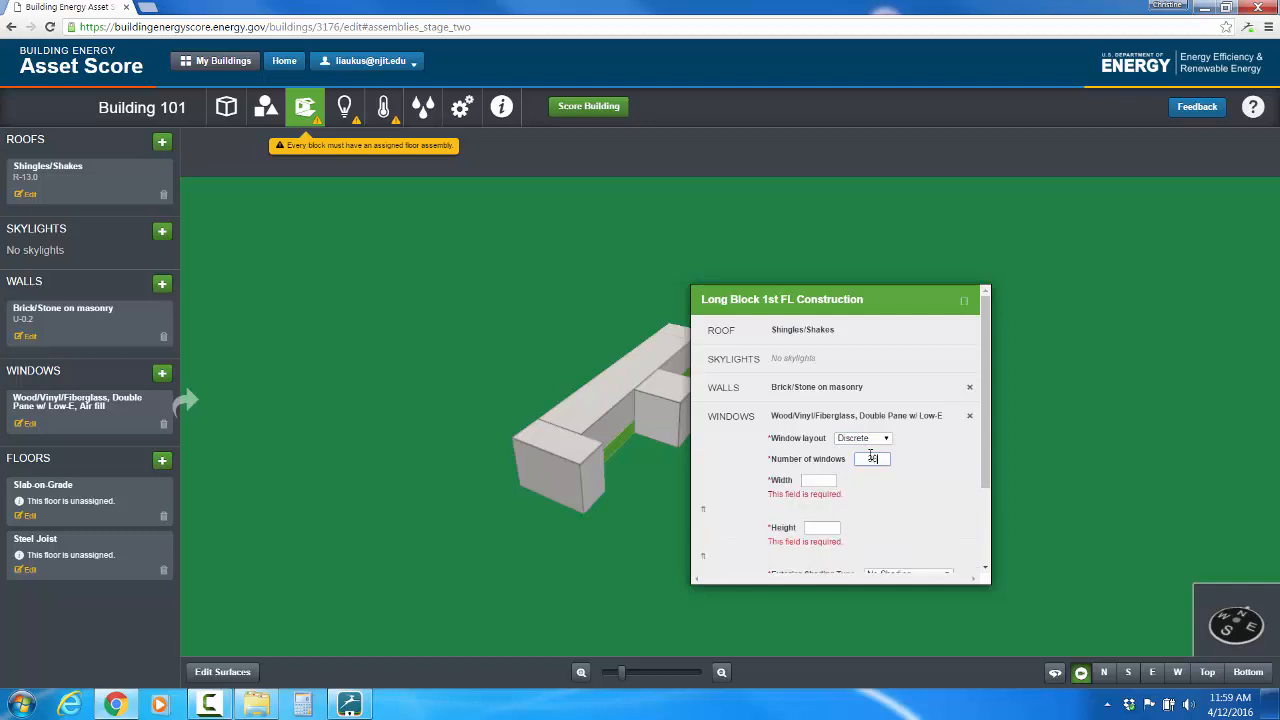
click(816, 480)
text(3)
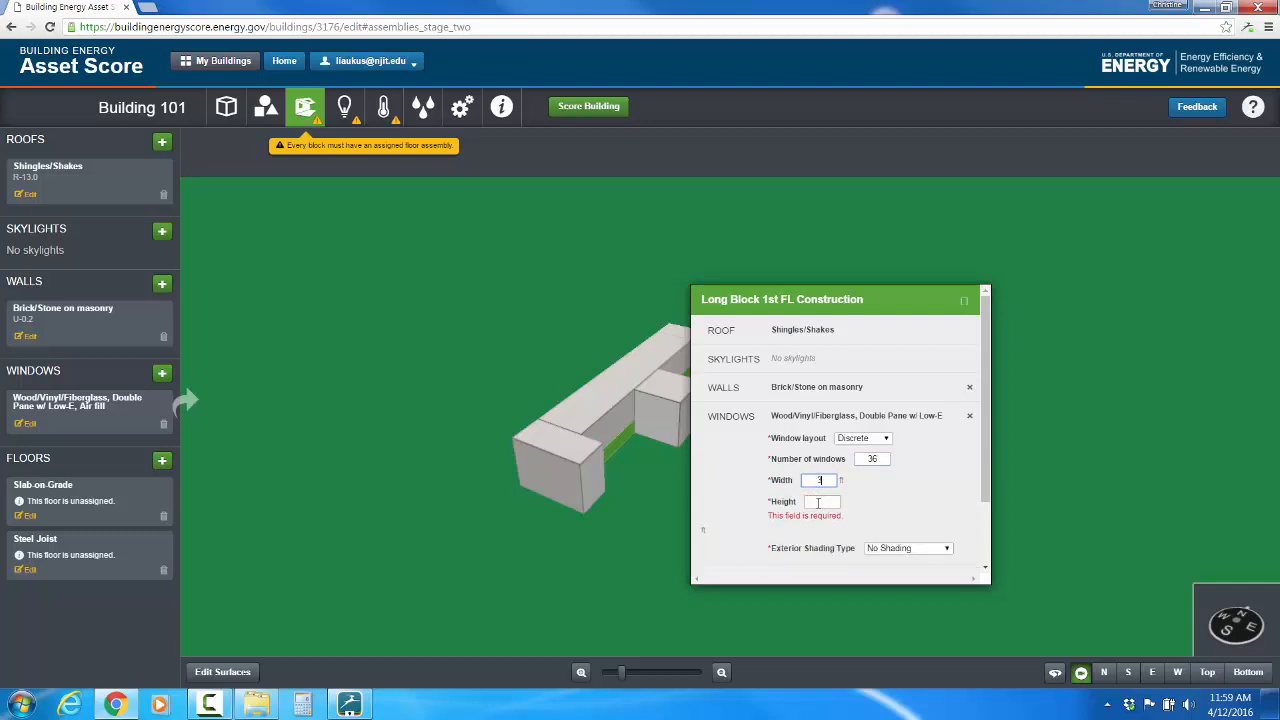
click(820, 502)
text(6)
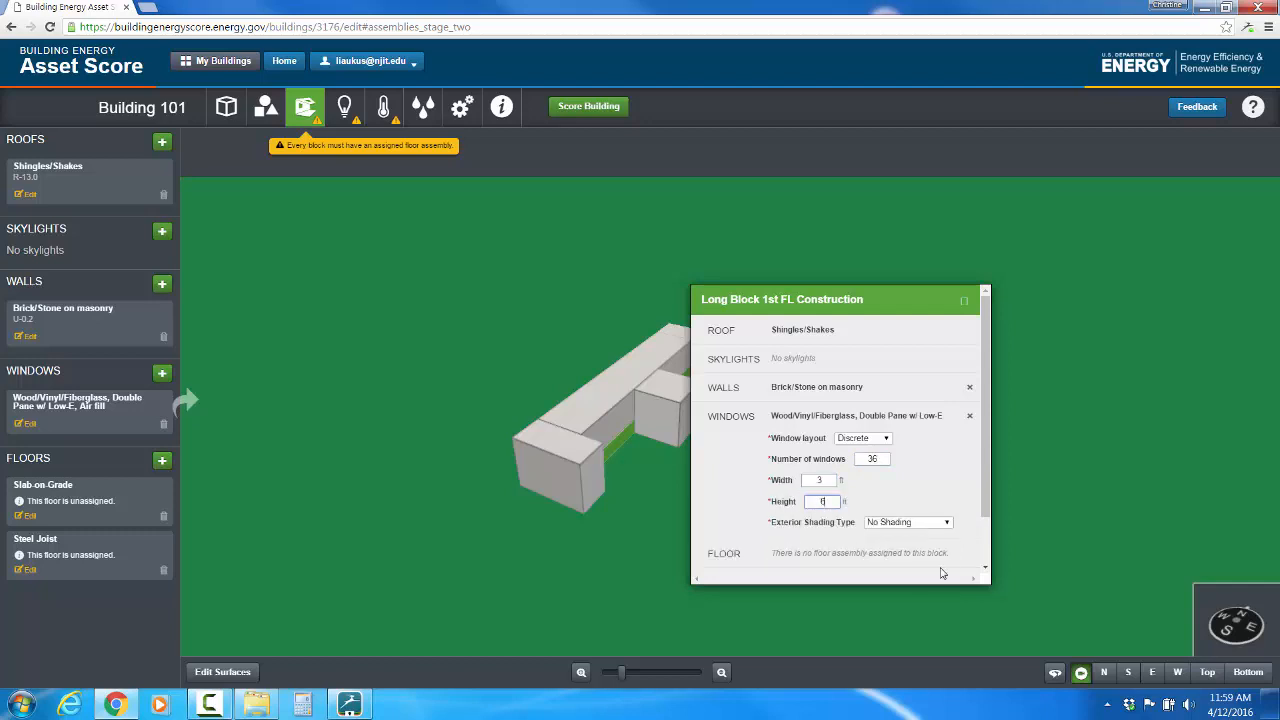
scroll(985, 524, down, 1)
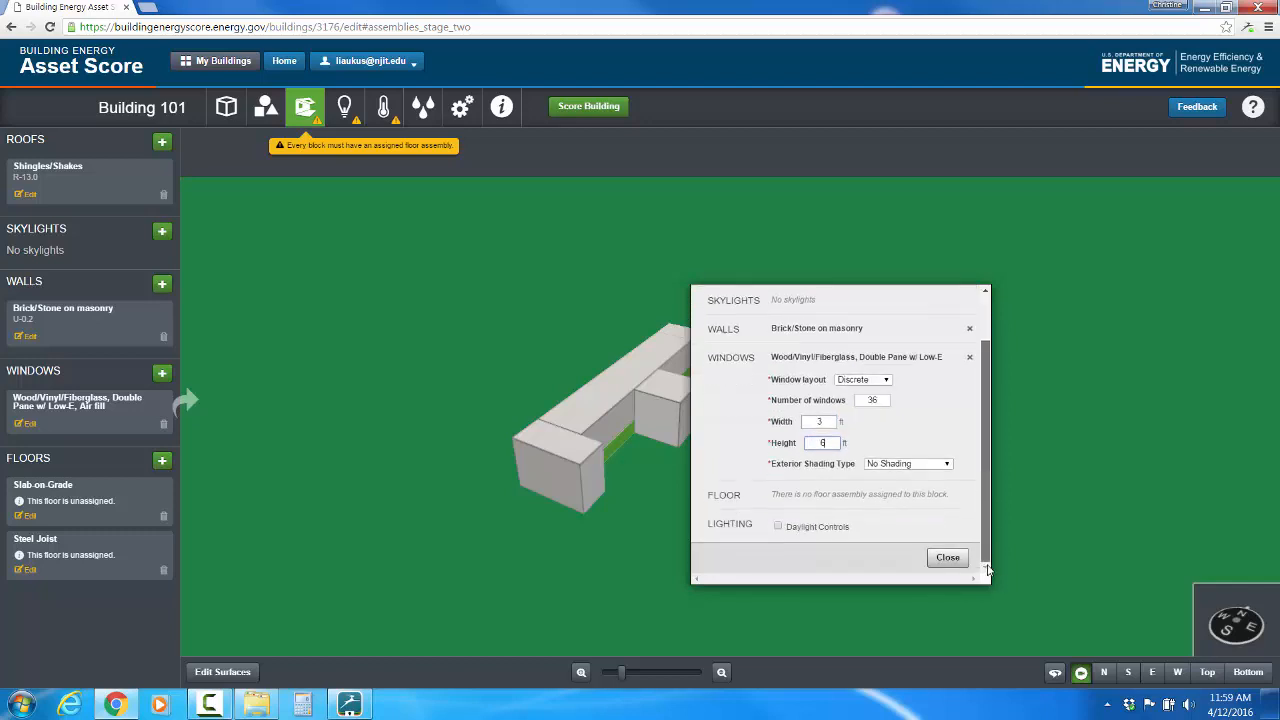
click(948, 566)
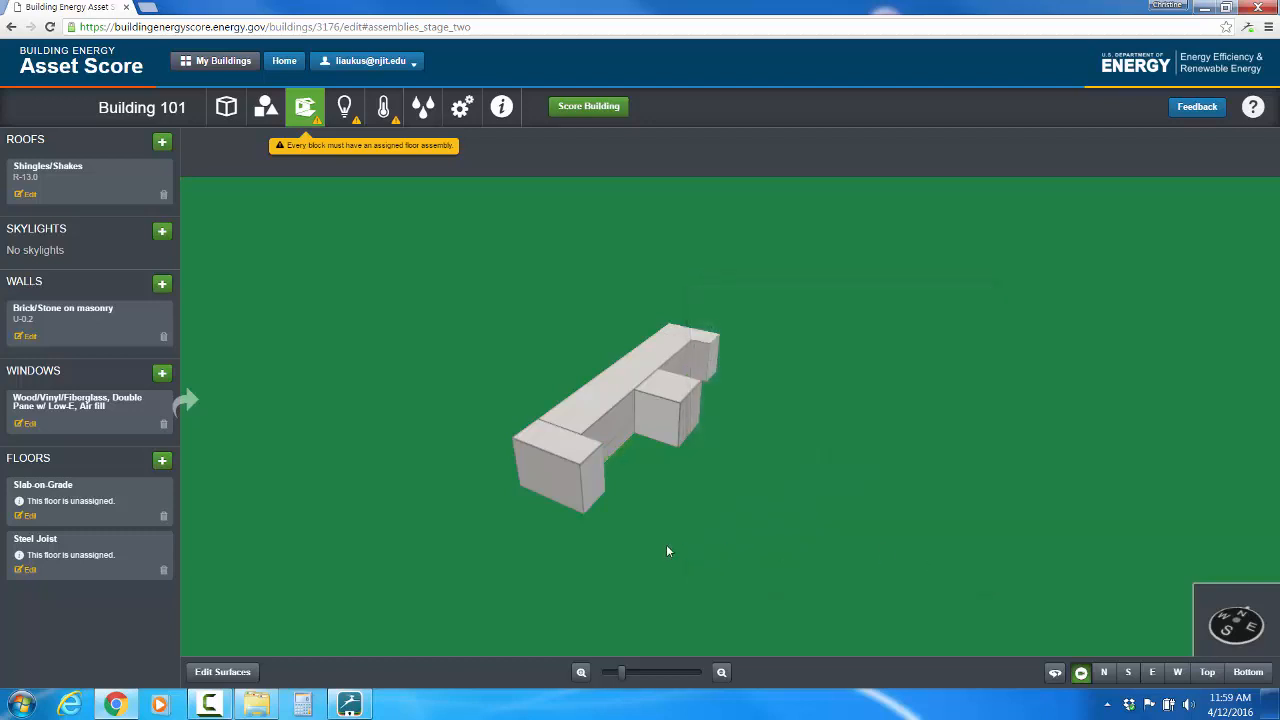
- Assign the Wood/Vinyl/Fiberglass double-pane Low-E window to the Center Block with a Discrete window layout
click(680, 432)
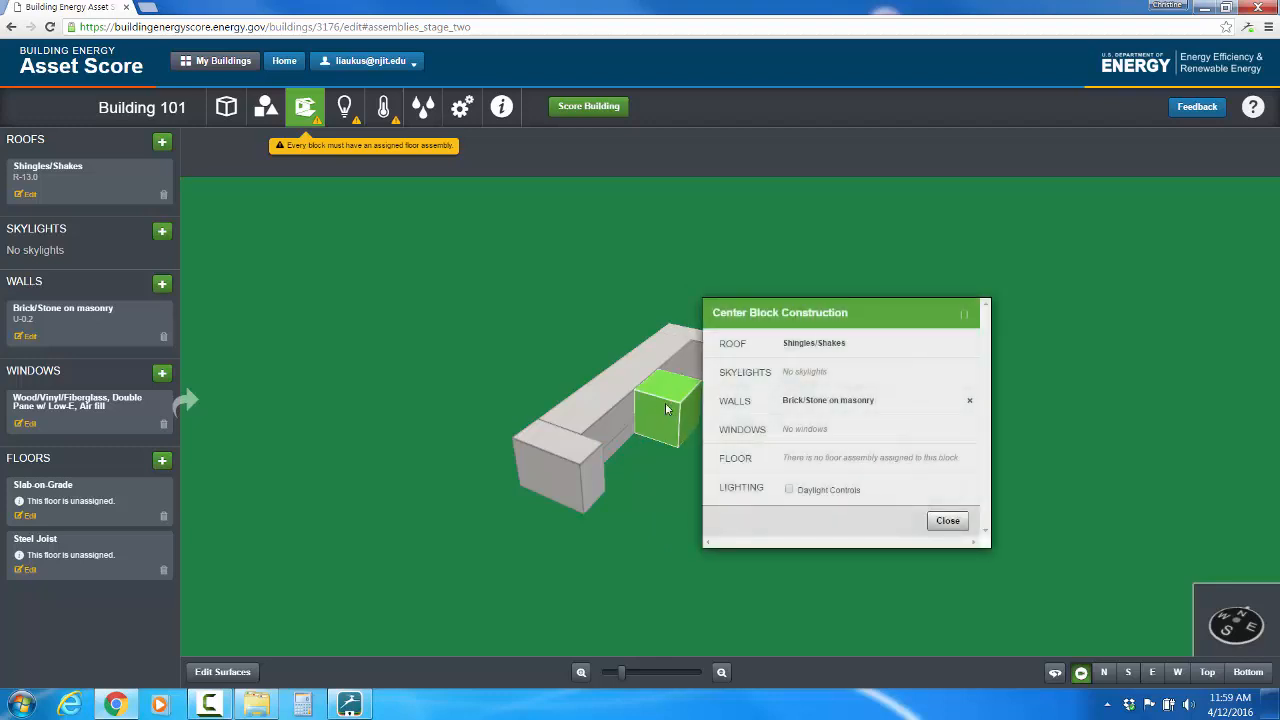
click(946, 521)
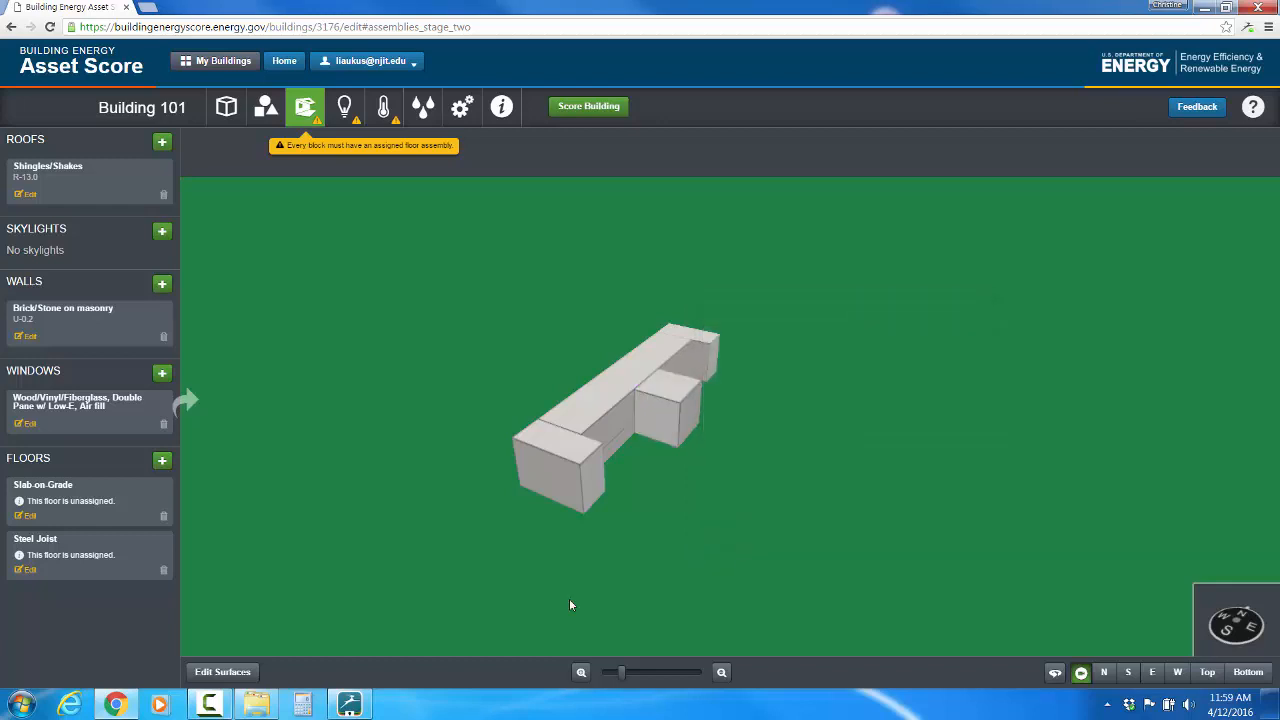
drag(123, 404, 673, 416)
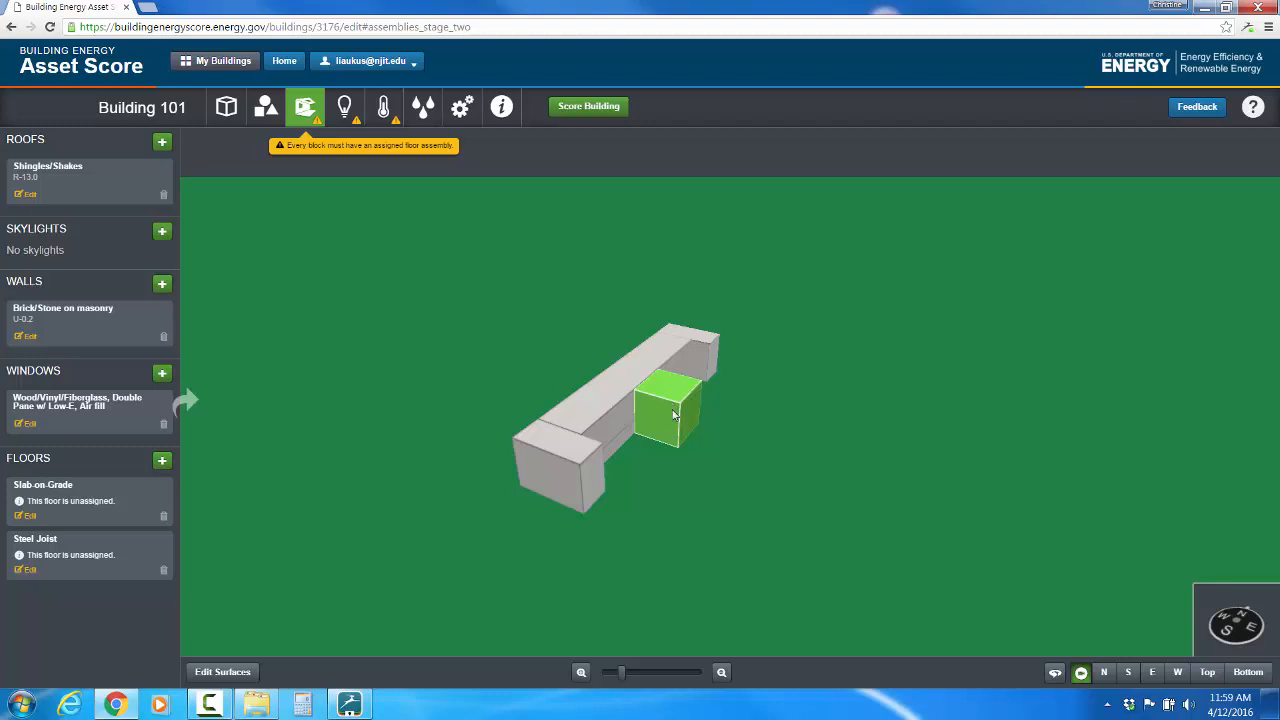
click(673, 415)
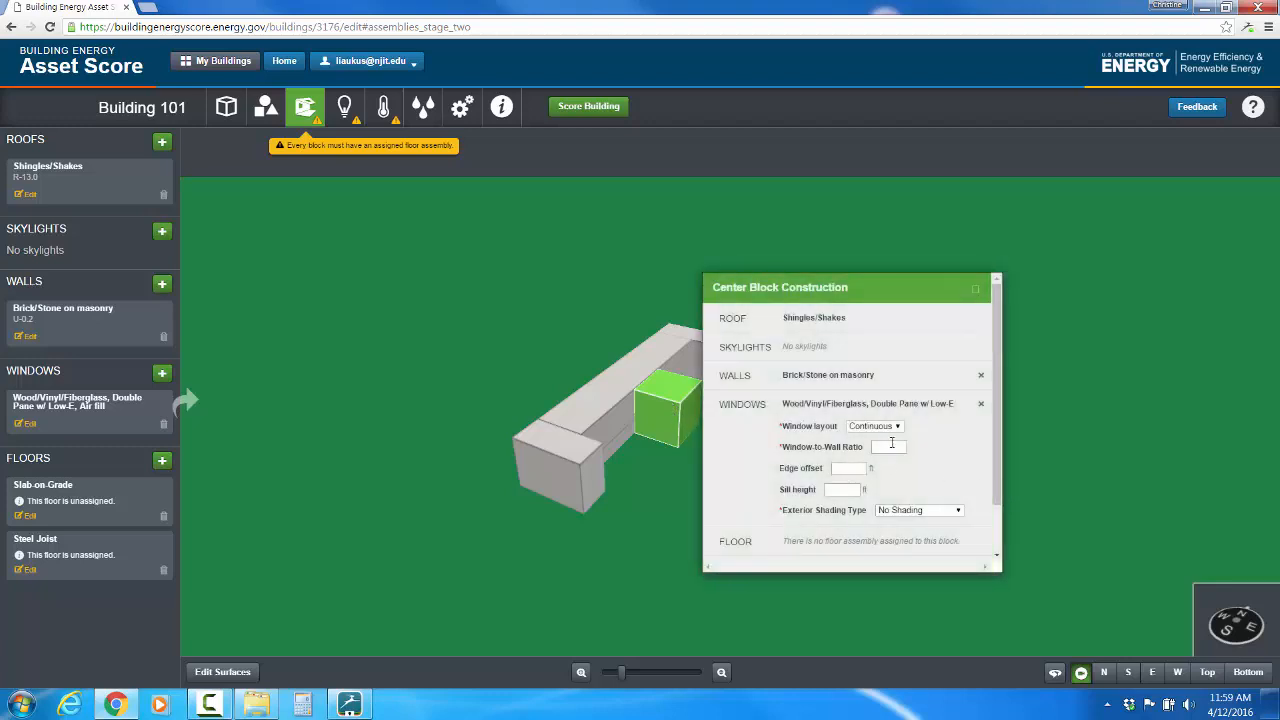
click(897, 426)
click(884, 447)
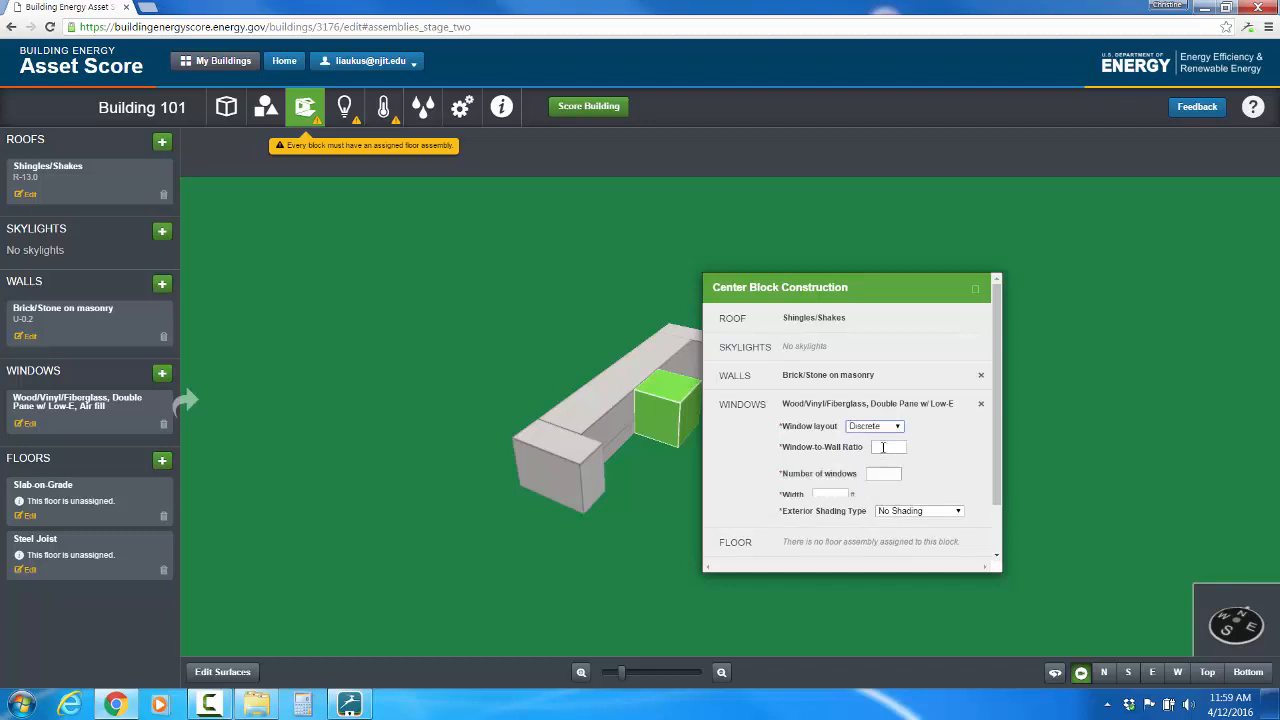
- Set the Center Block to 60 windows, each 3 ft wide and 6 ft high, and close its construction details
click(884, 447)
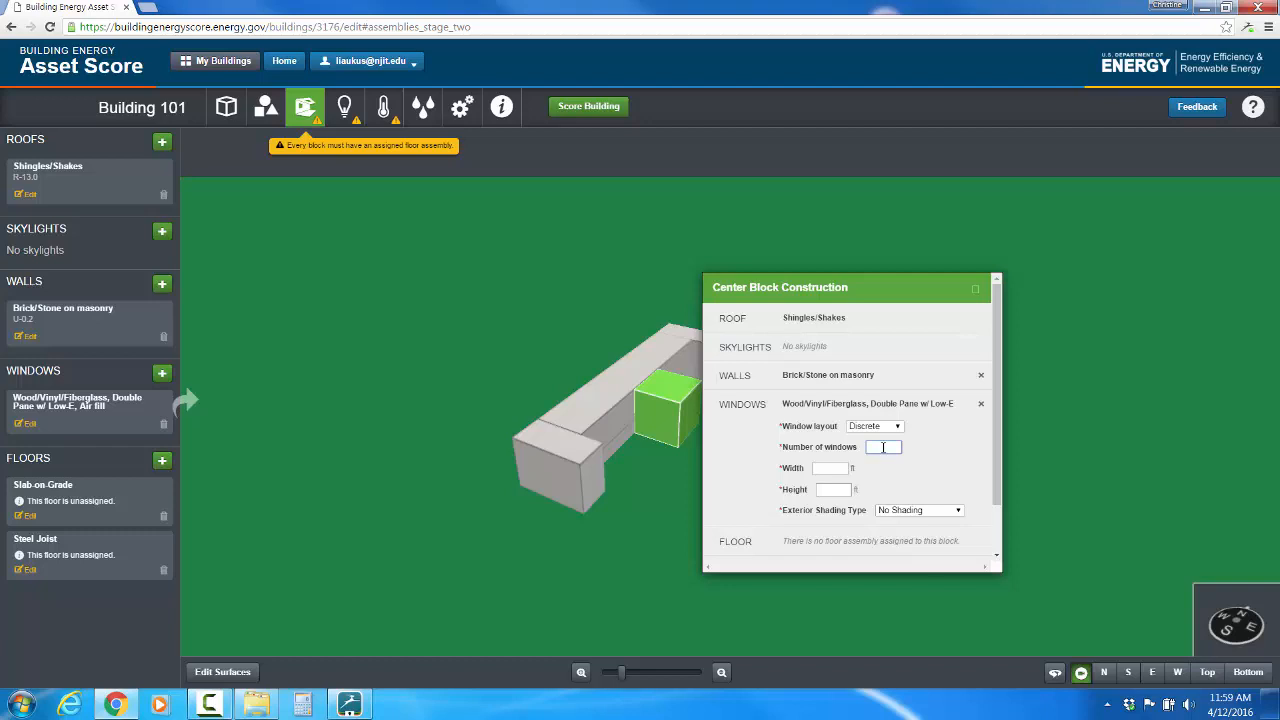
text(60)
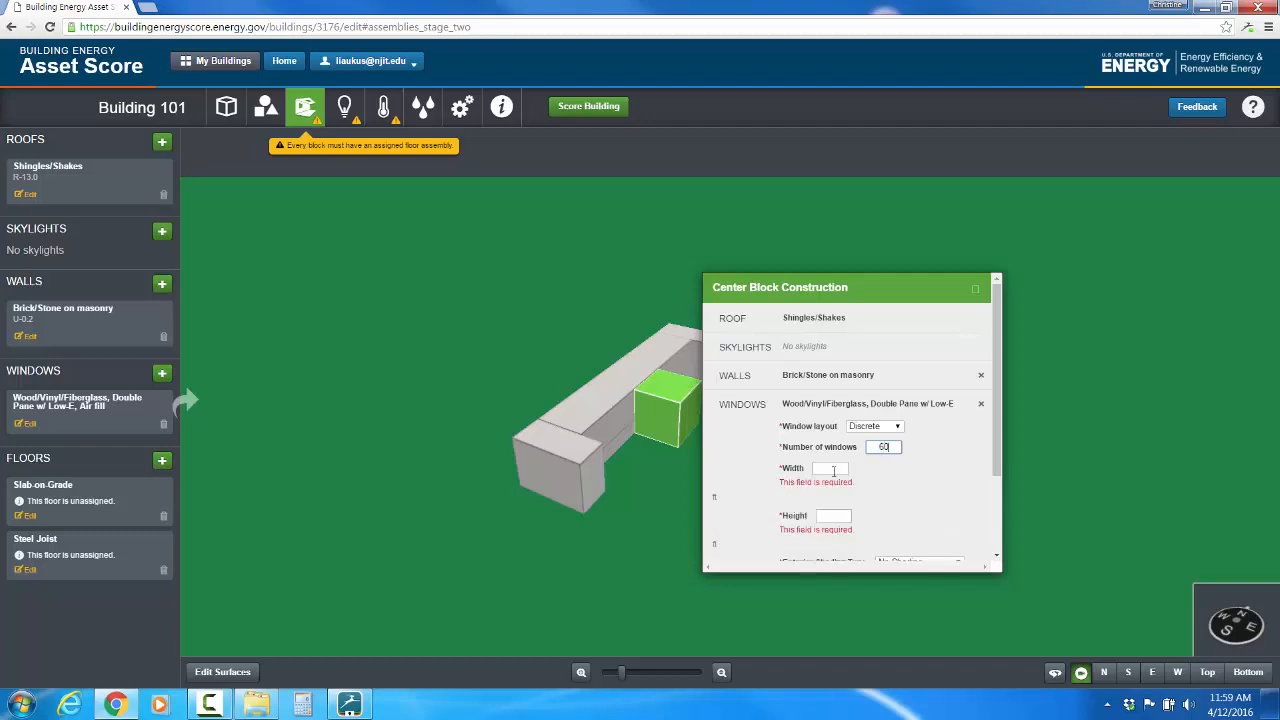
click(833, 469)
text(3)
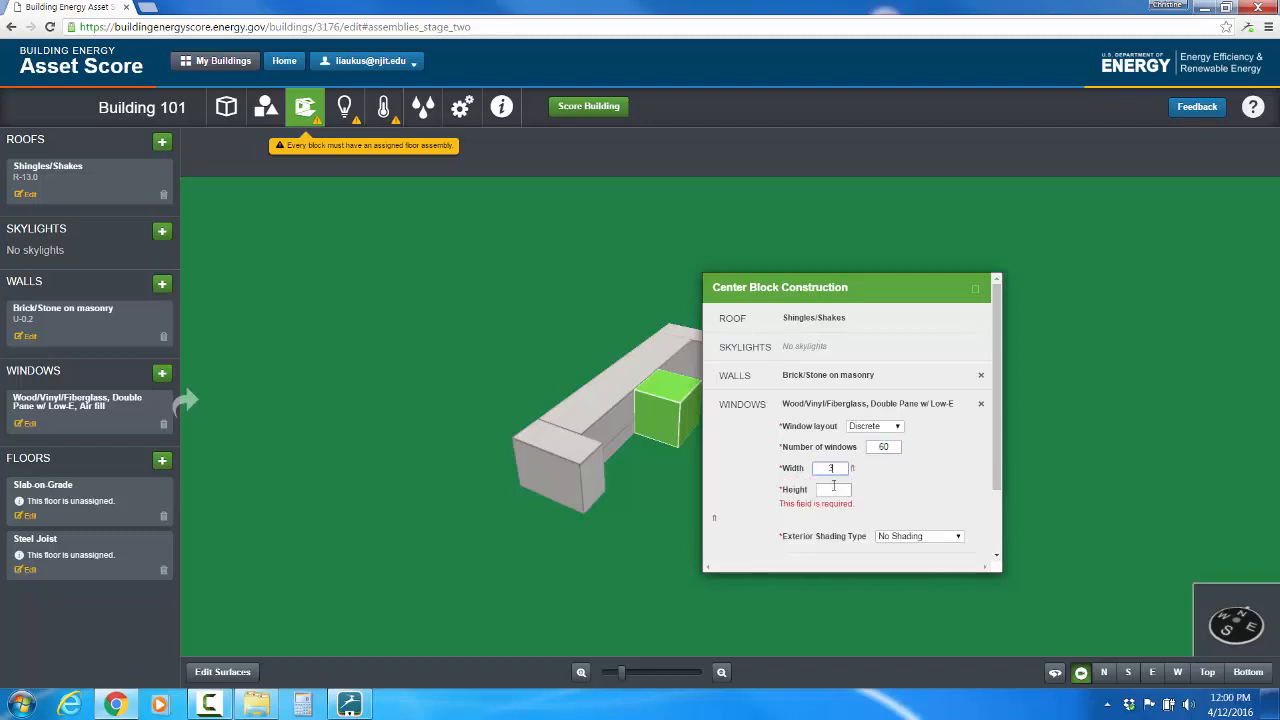
click(833, 490)
text(6)
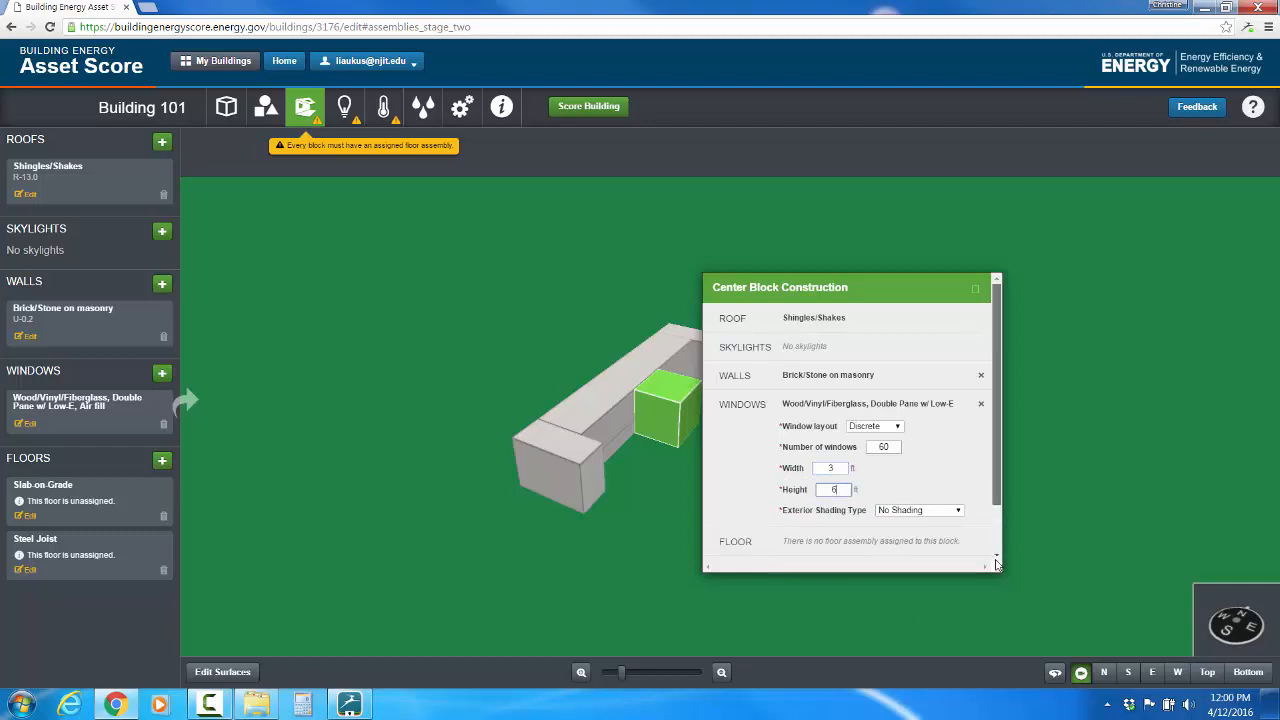
scroll(995, 506, down, 1)
click(959, 546)
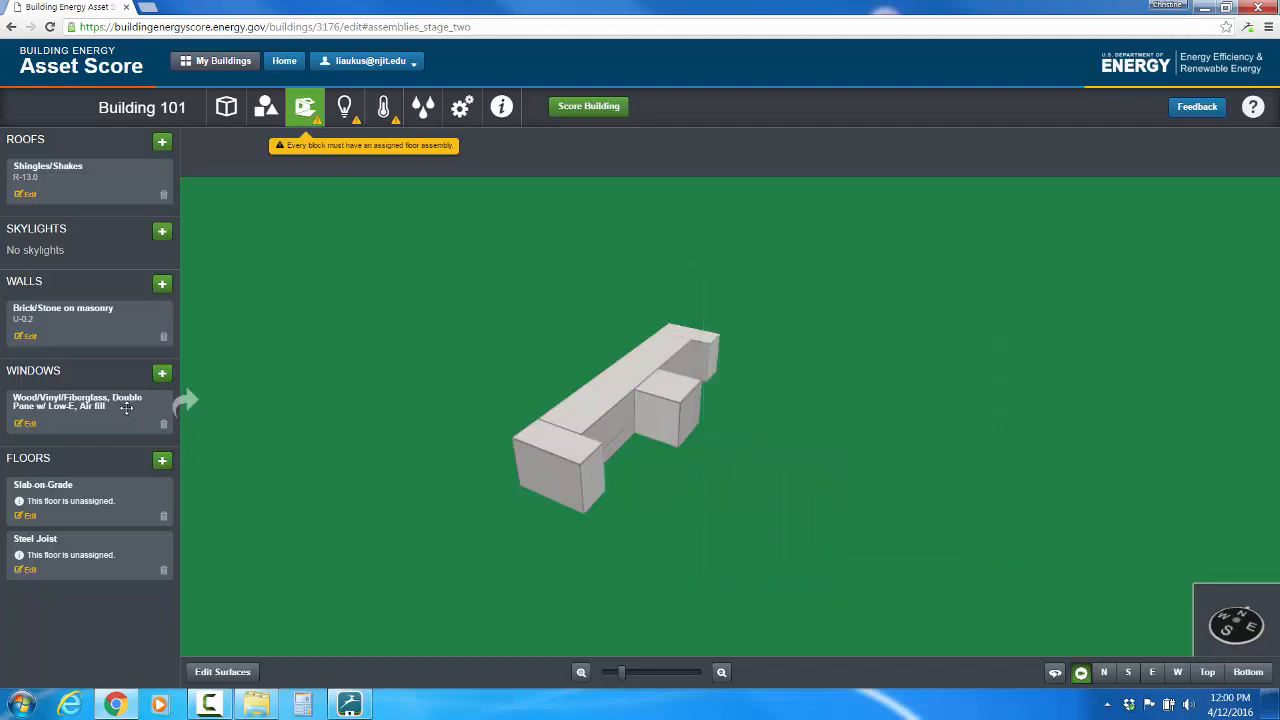
- Assign the Wood/Vinyl/Fiberglass double-pane Low-E window to the block at the building's far end with a Discrete window layout
drag(127, 408, 718, 343)
click(708, 371)
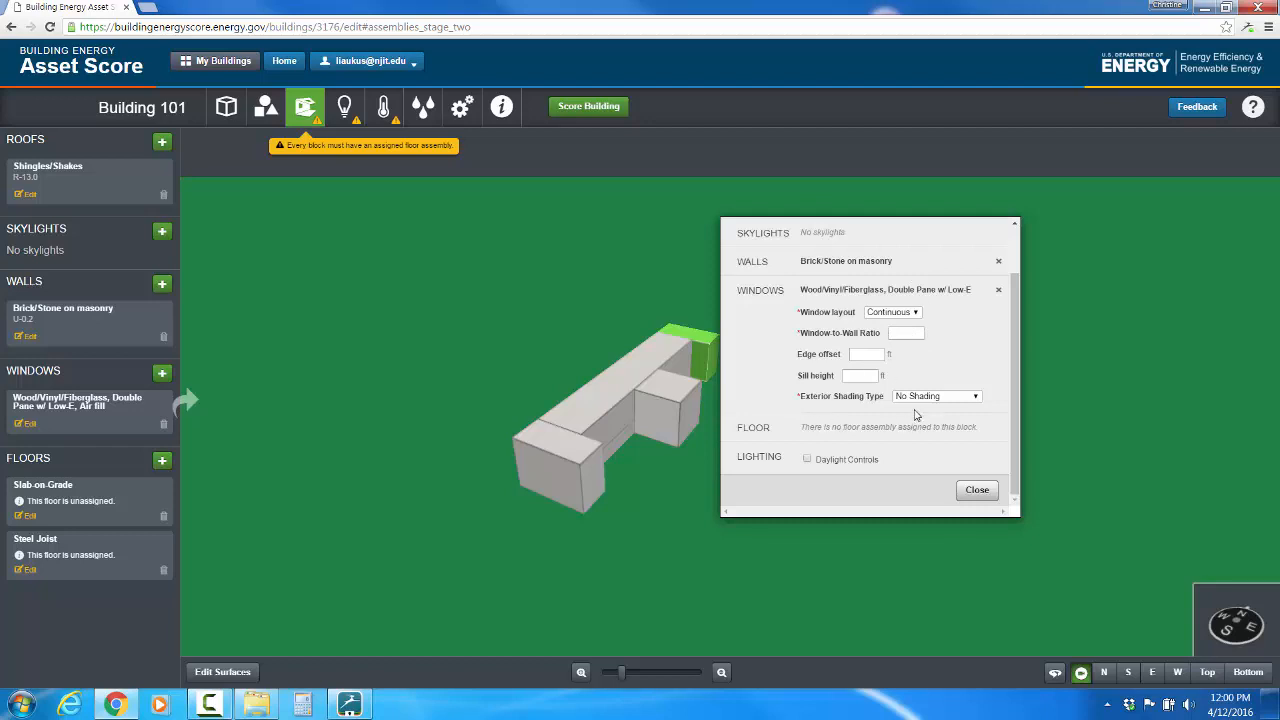
click(918, 316)
click(885, 324)
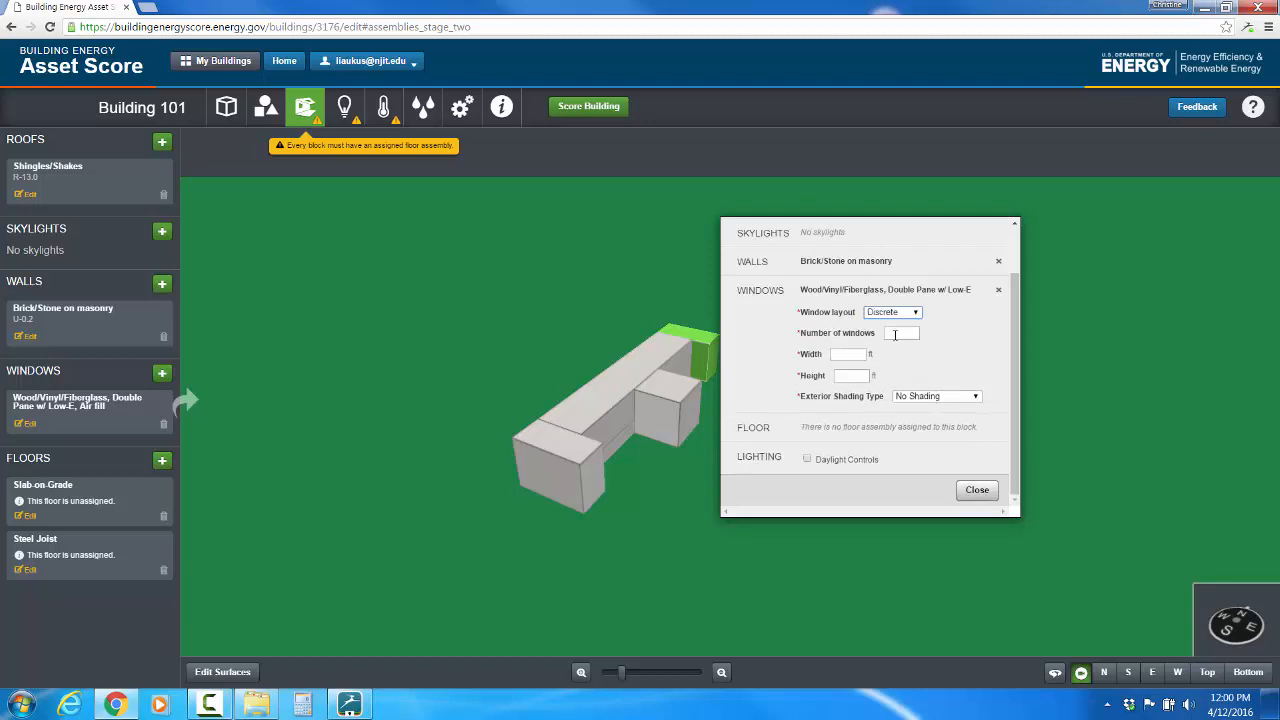
- Set the far end block to 56 windows, each 3 ft wide and 6 ft high, and close its construction details
click(896, 334)
text(158)
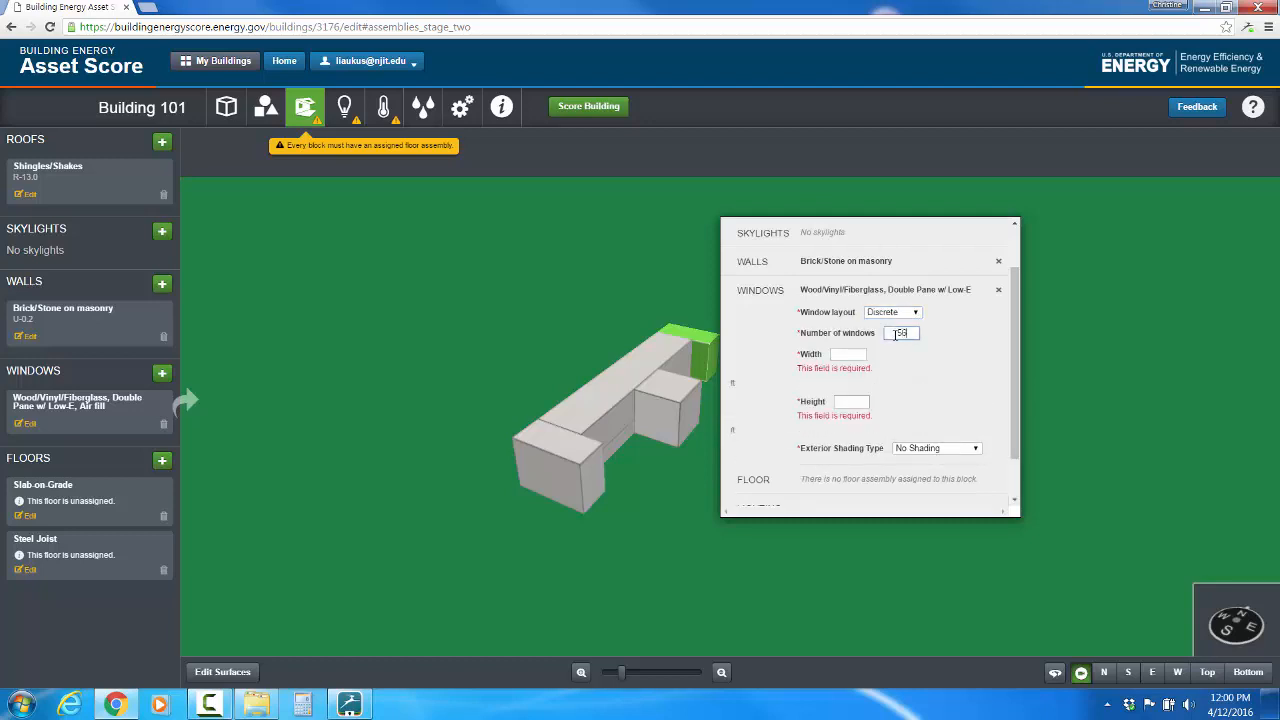
click(846, 354)
click(848, 374)
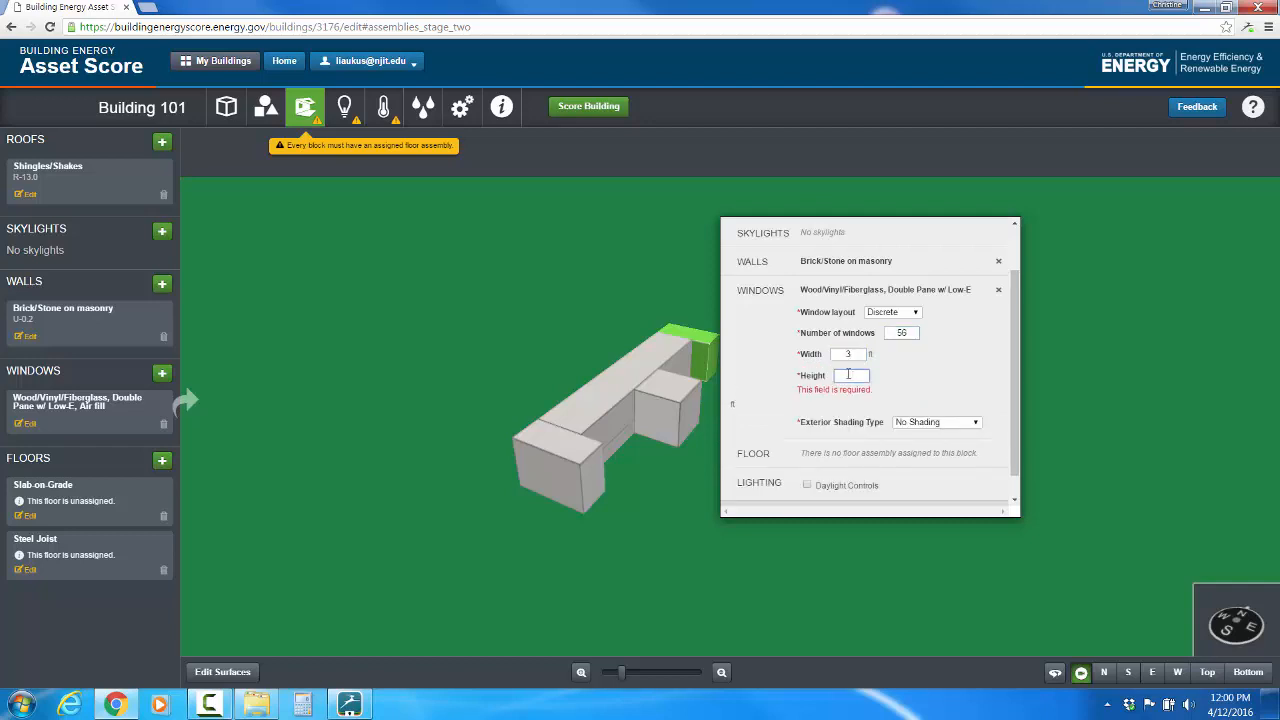
text(6)
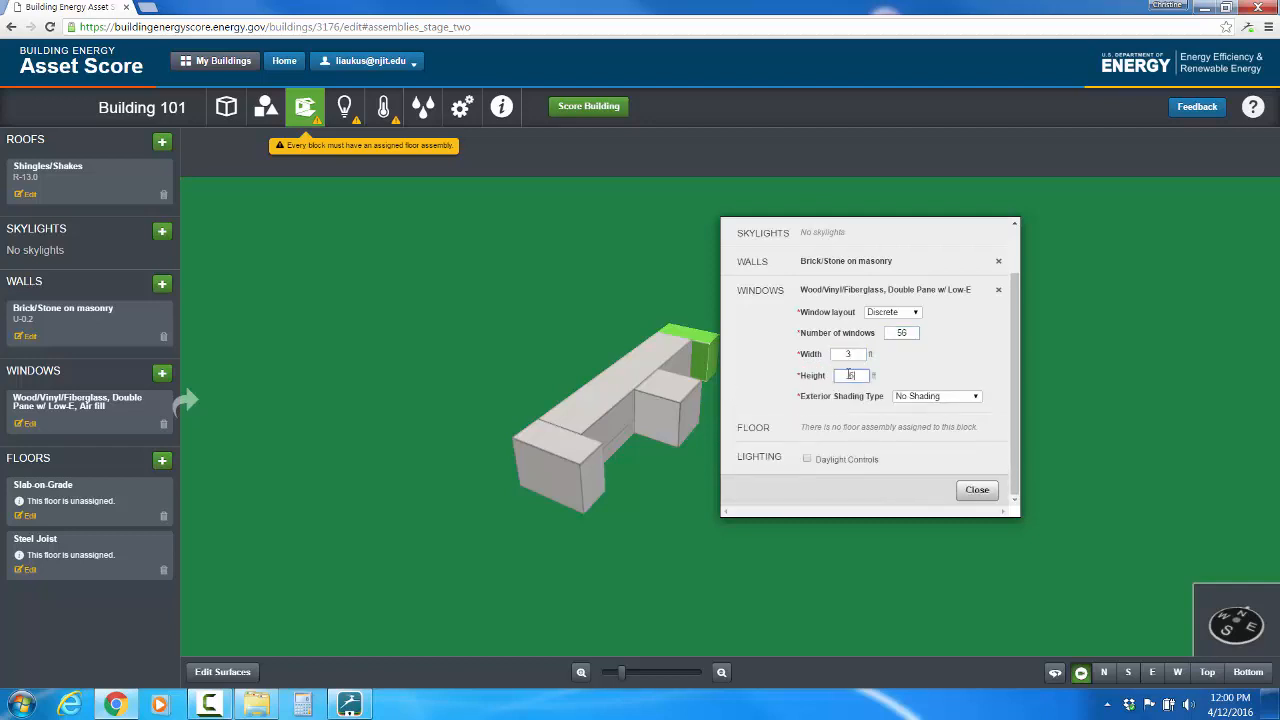
click(976, 491)
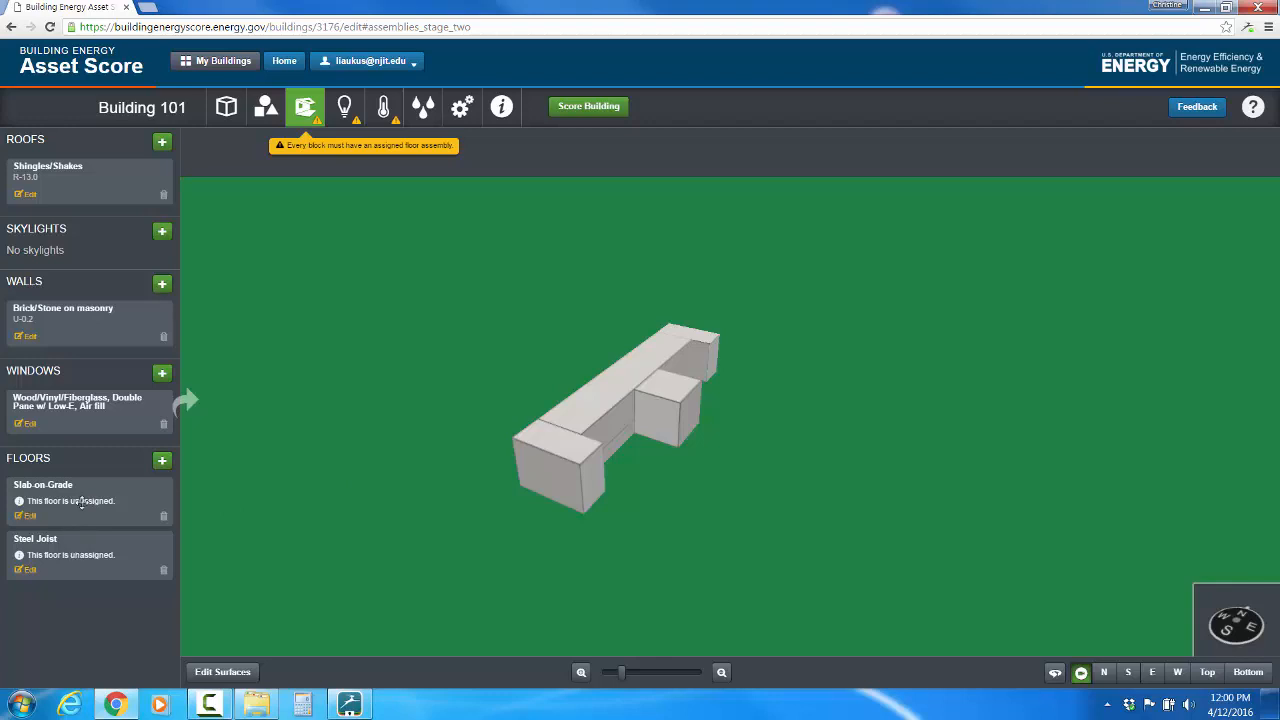
- Assign the Slab-on-Grade floor to both end blocks, Long Block 1st FL and the Center Block, and the Steel Joist floor to Long Block 2&3rd FL
drag(82, 503, 590, 480)
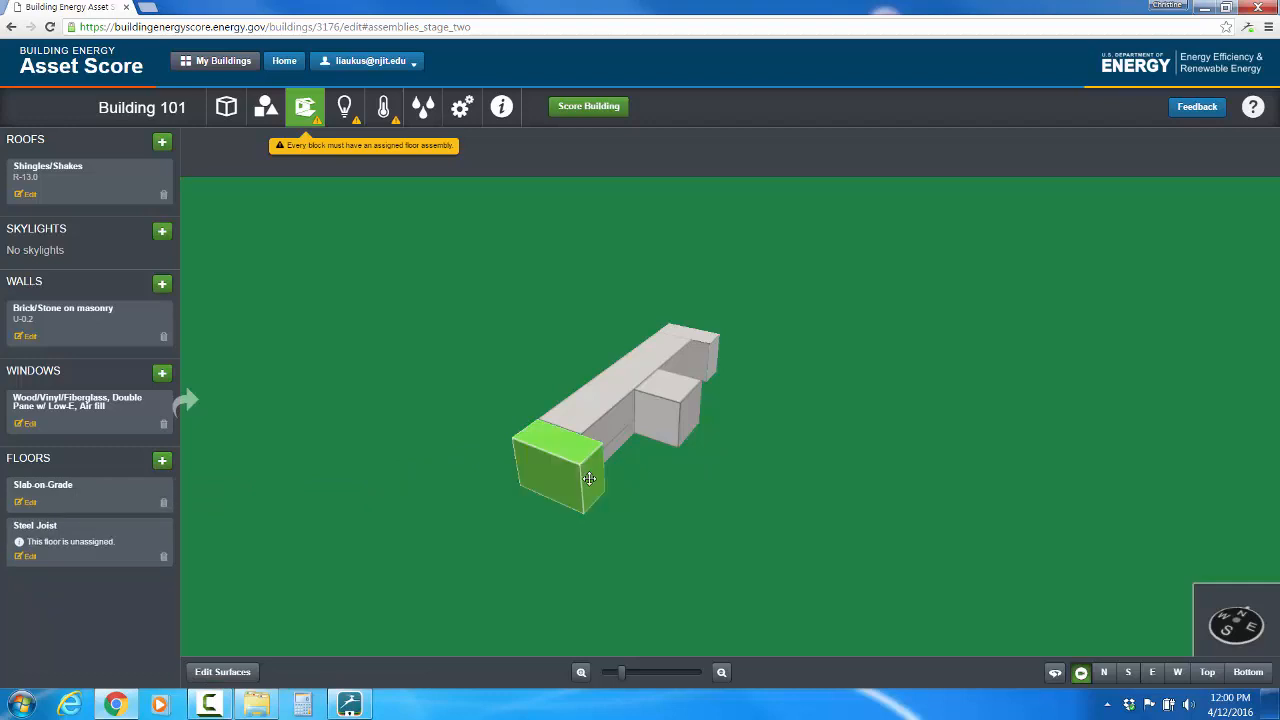
drag(127, 491, 626, 443)
drag(121, 491, 630, 435)
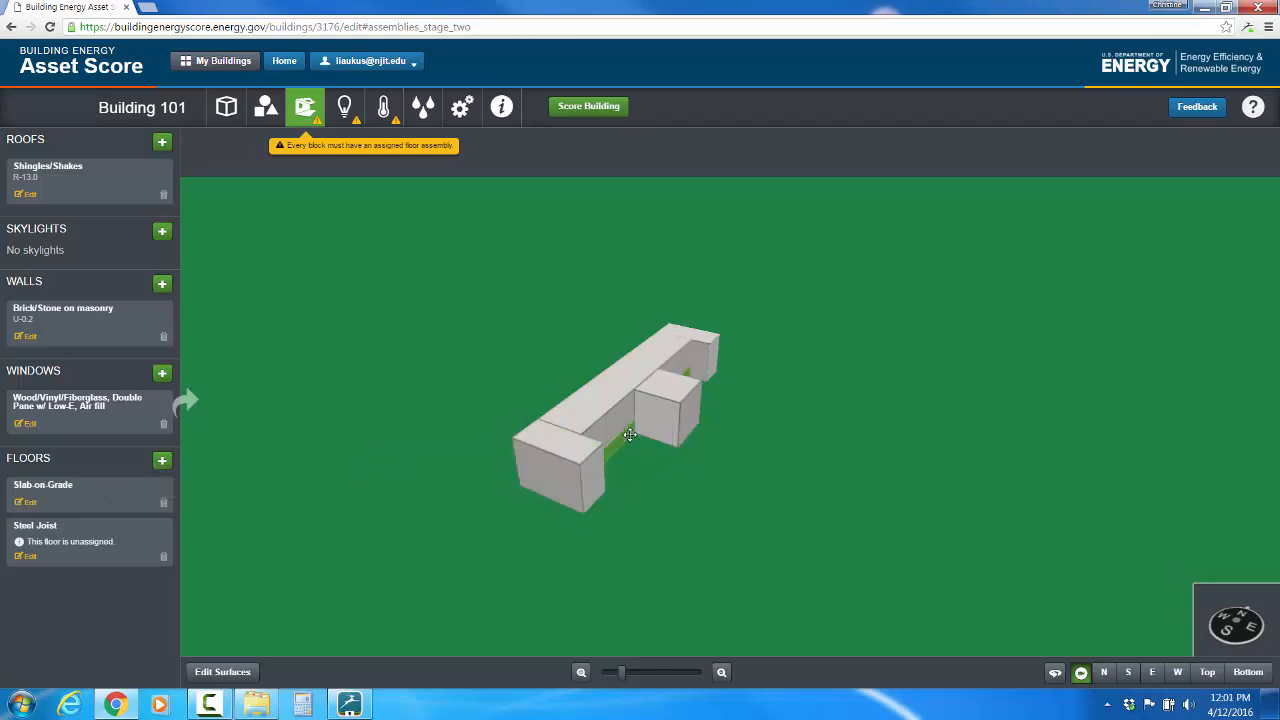
drag(77, 485, 667, 418)
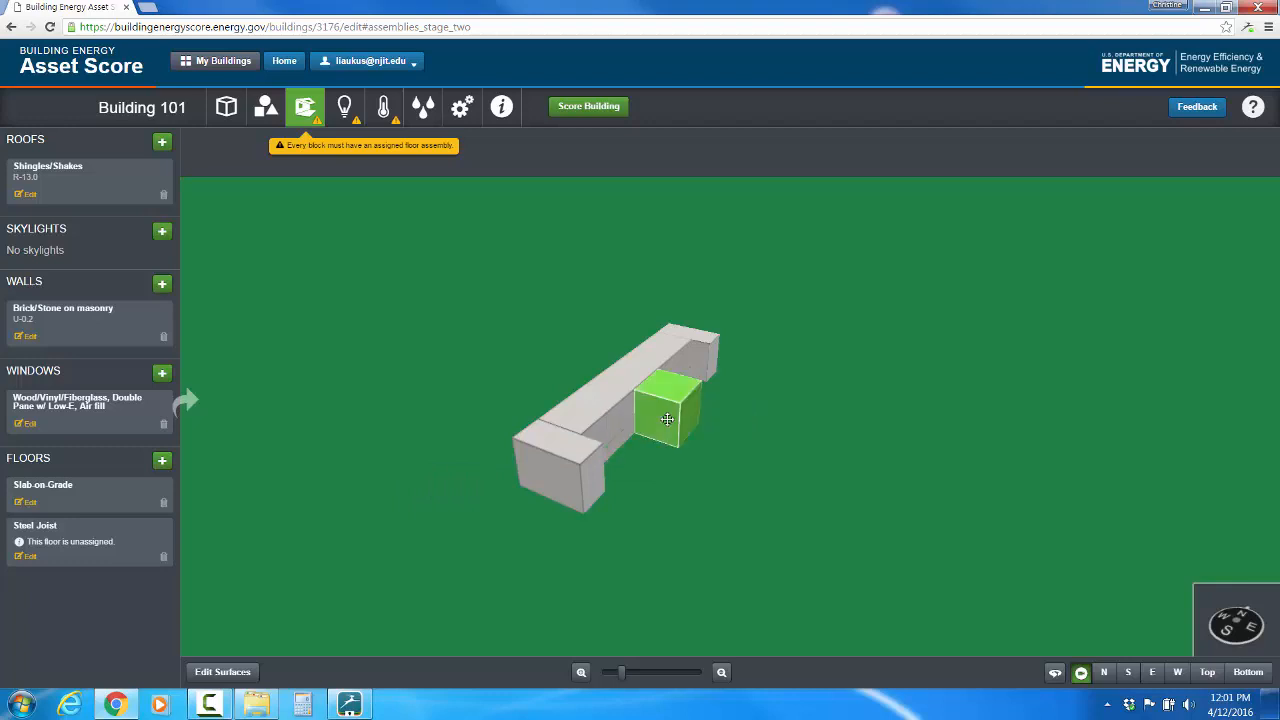
drag(122, 492, 714, 361)
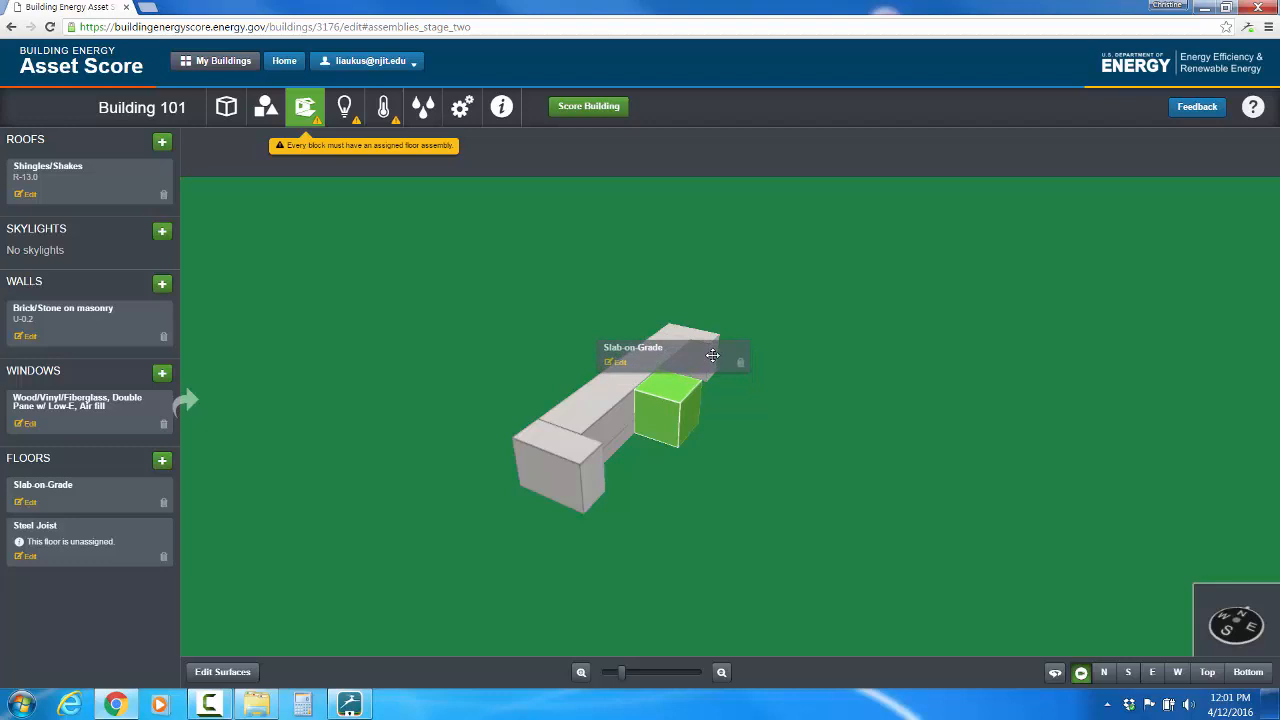
drag(712, 355, 712, 355)
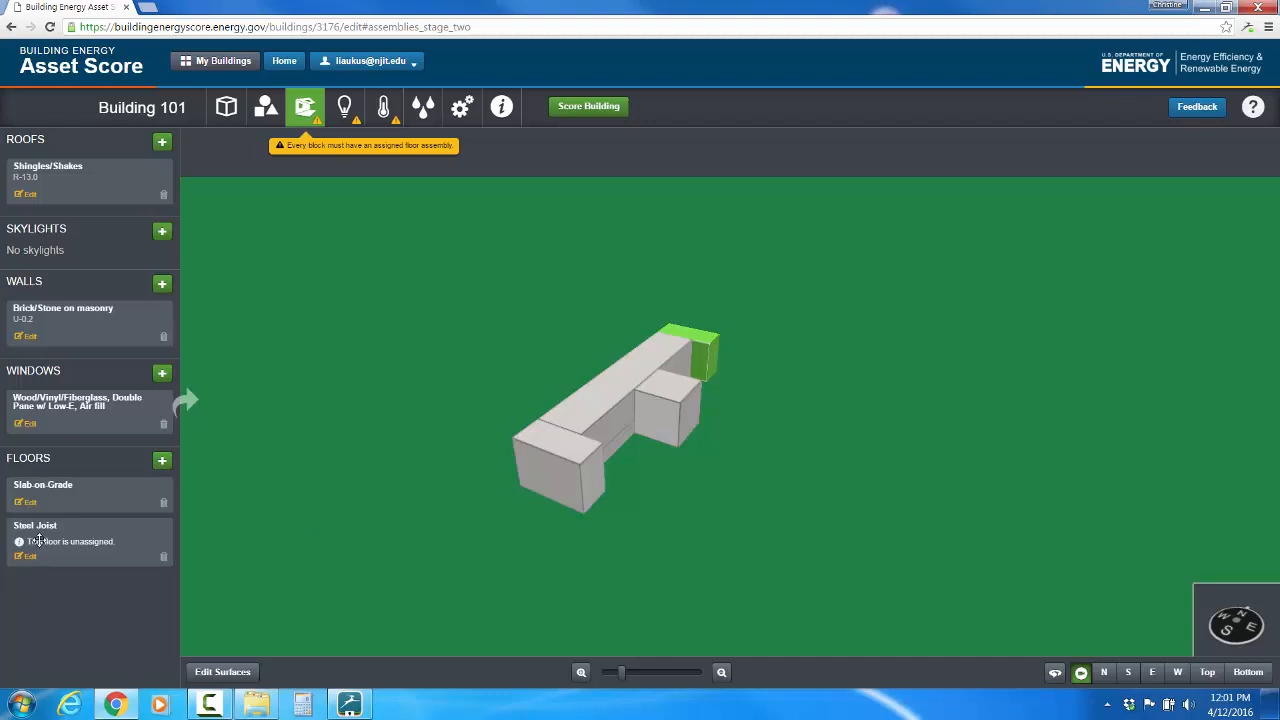
drag(38, 541, 598, 404)
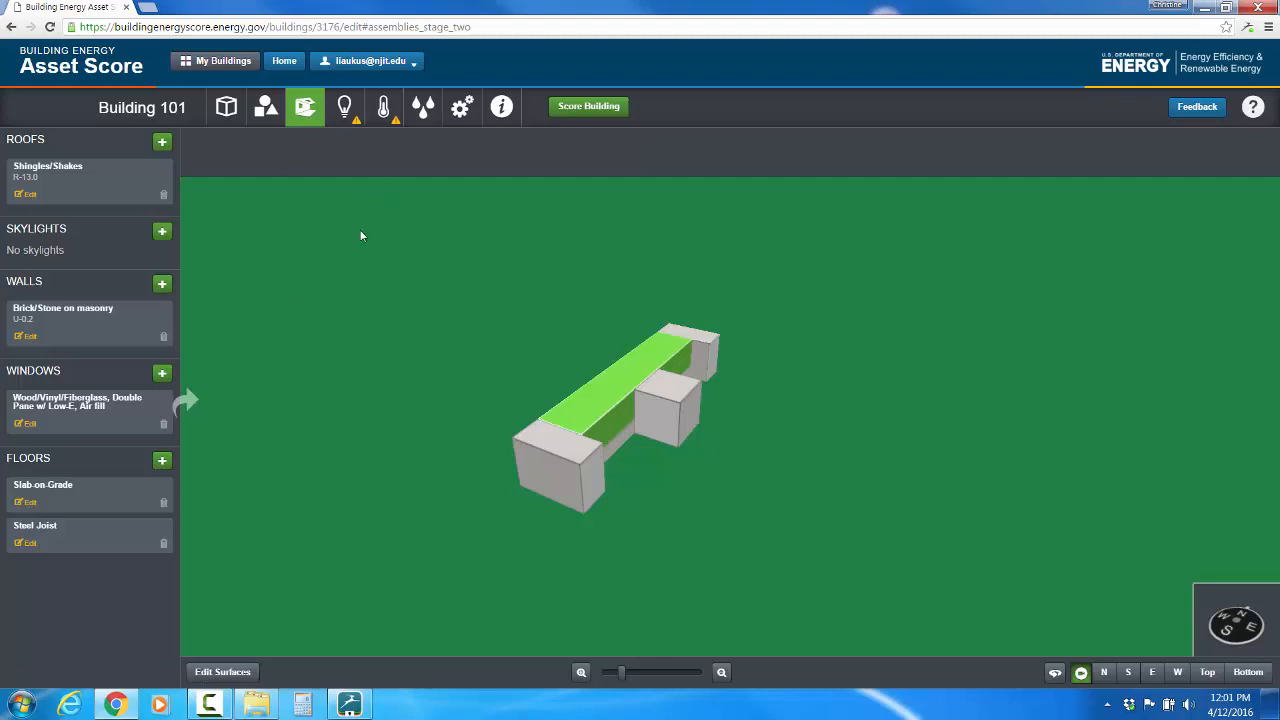
- Assign the Pendant Compact Fluorescent and Recessed Compact Fluorescent lighting fixtures to the South Block
click(344, 110)
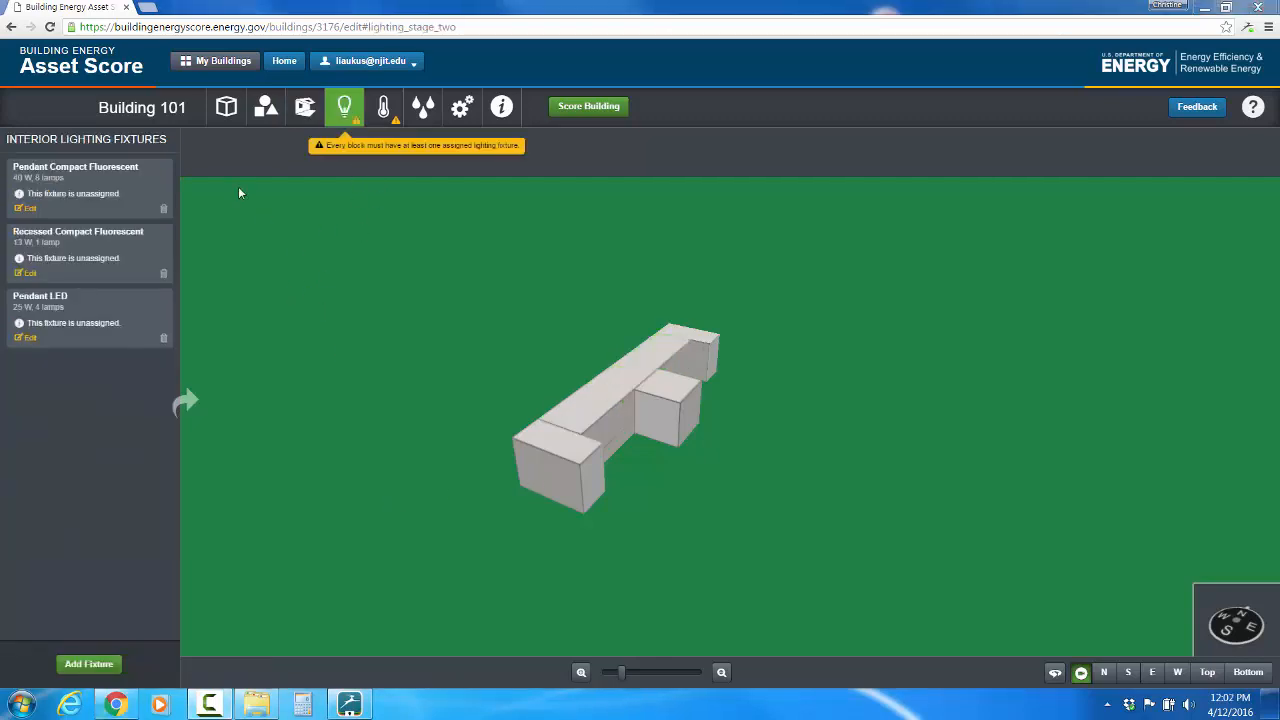
drag(75, 191, 525, 455)
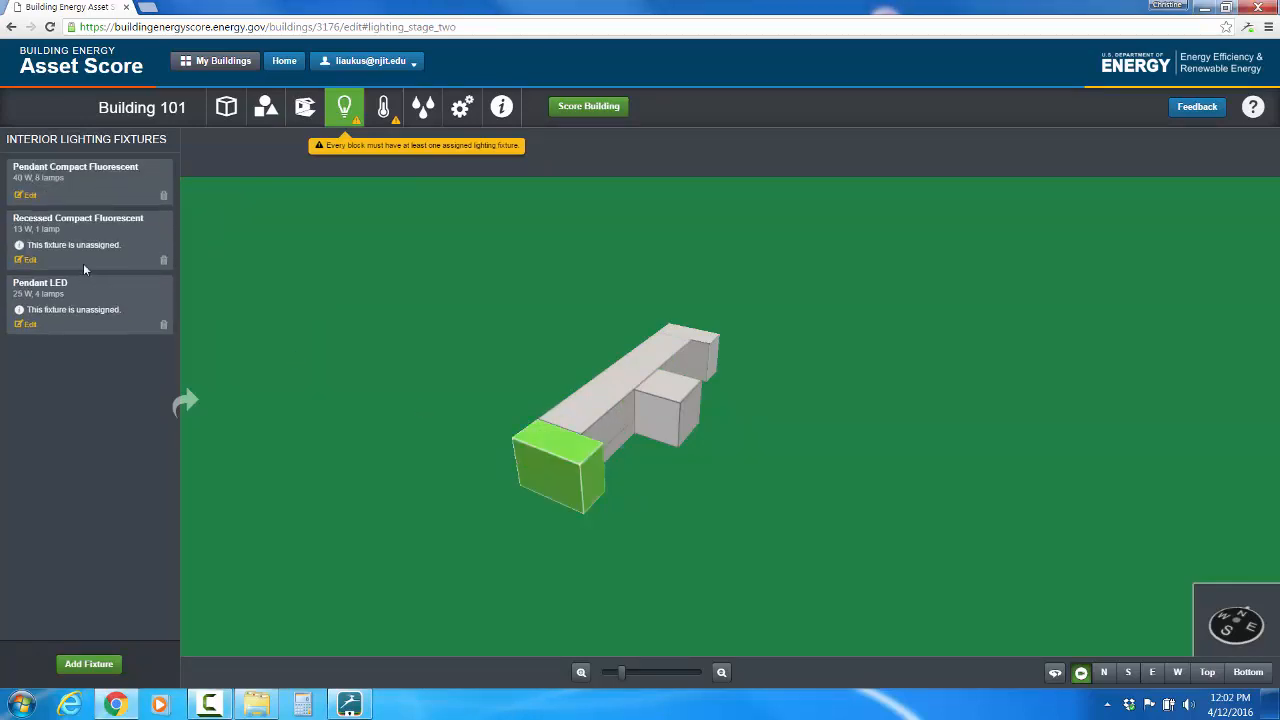
drag(82, 250, 535, 470)
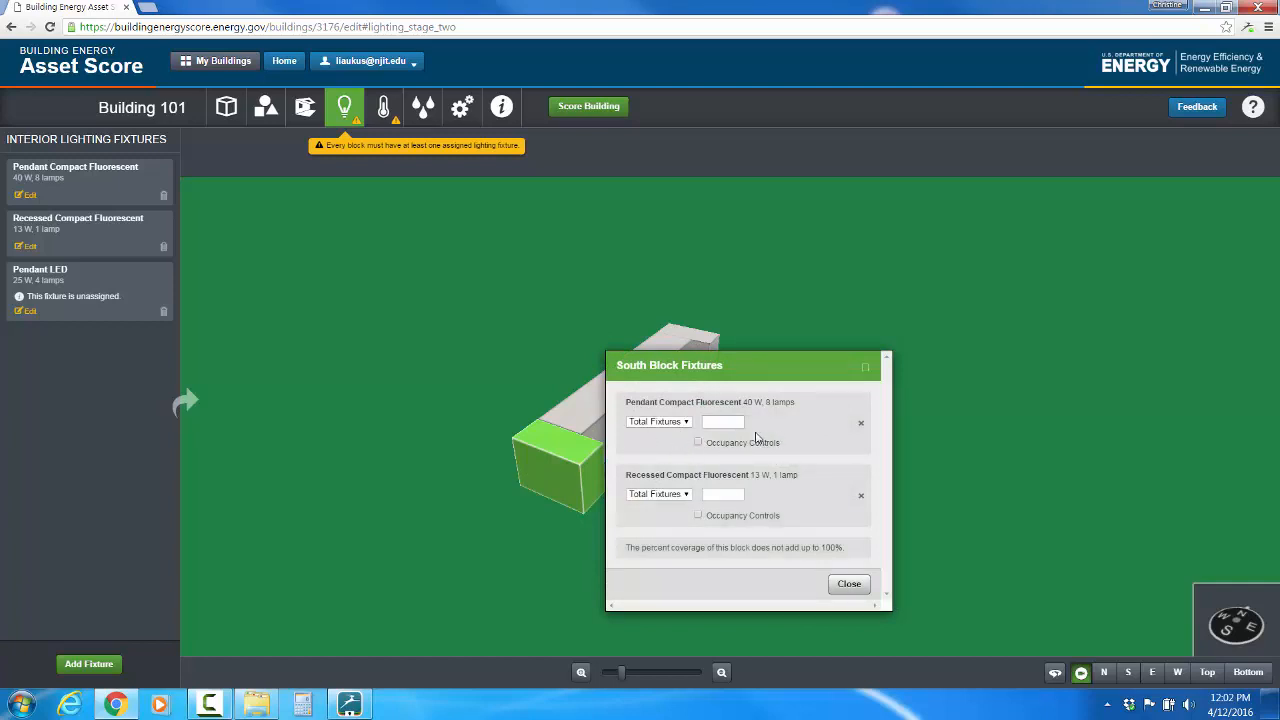
- Set the South Block's Pendant Compact Fluorescent to 90 % Served and Recessed Compact Fluorescent to 10 % Served, and close its fixture details
click(686, 423)
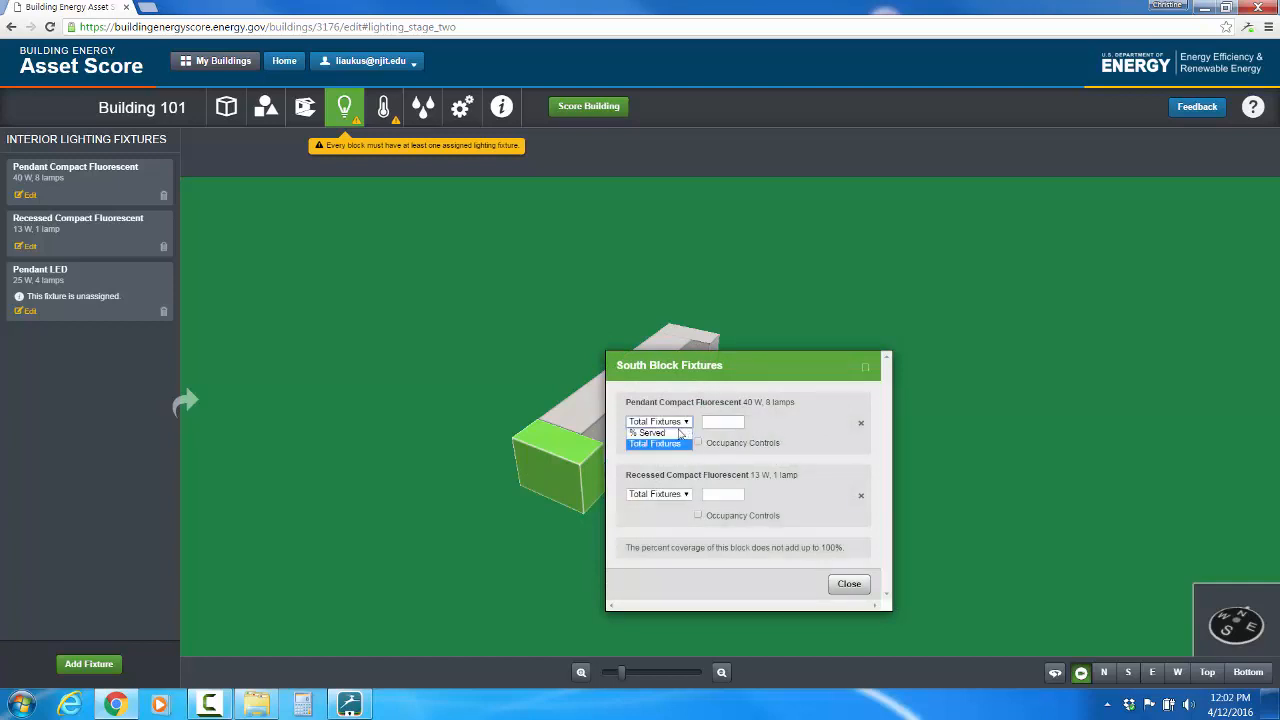
click(652, 432)
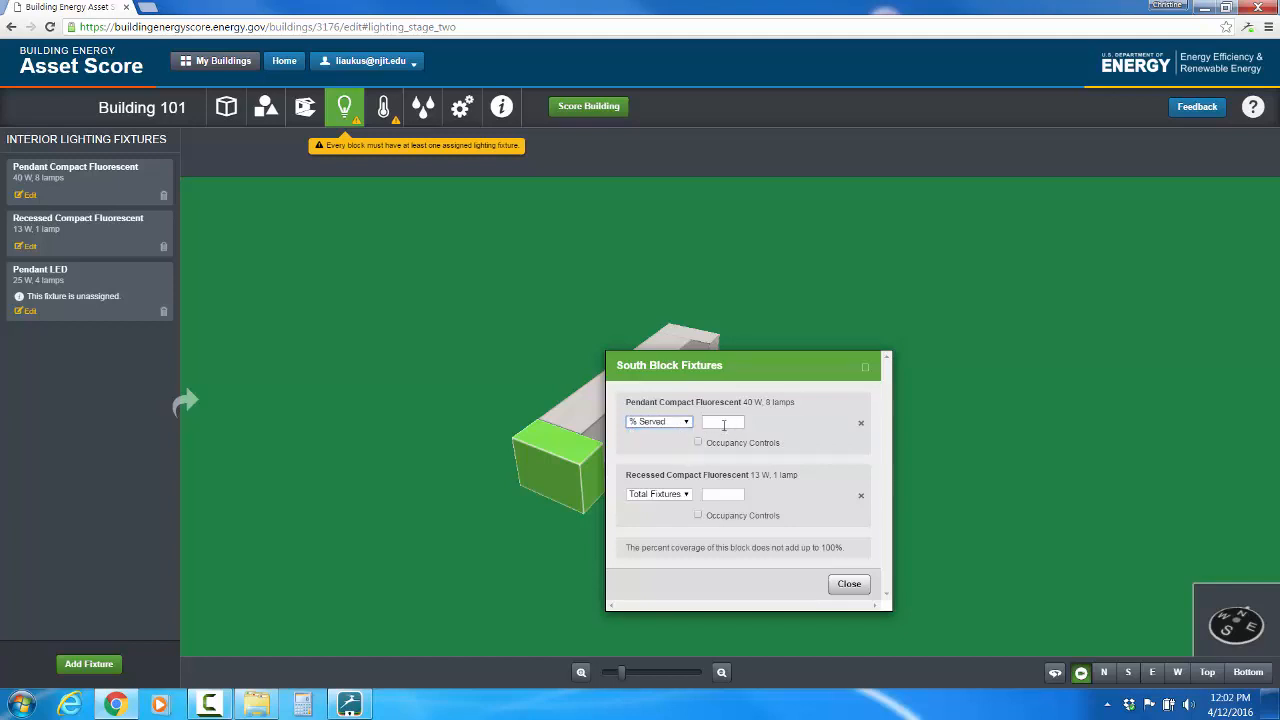
click(724, 424)
text(90)
click(688, 500)
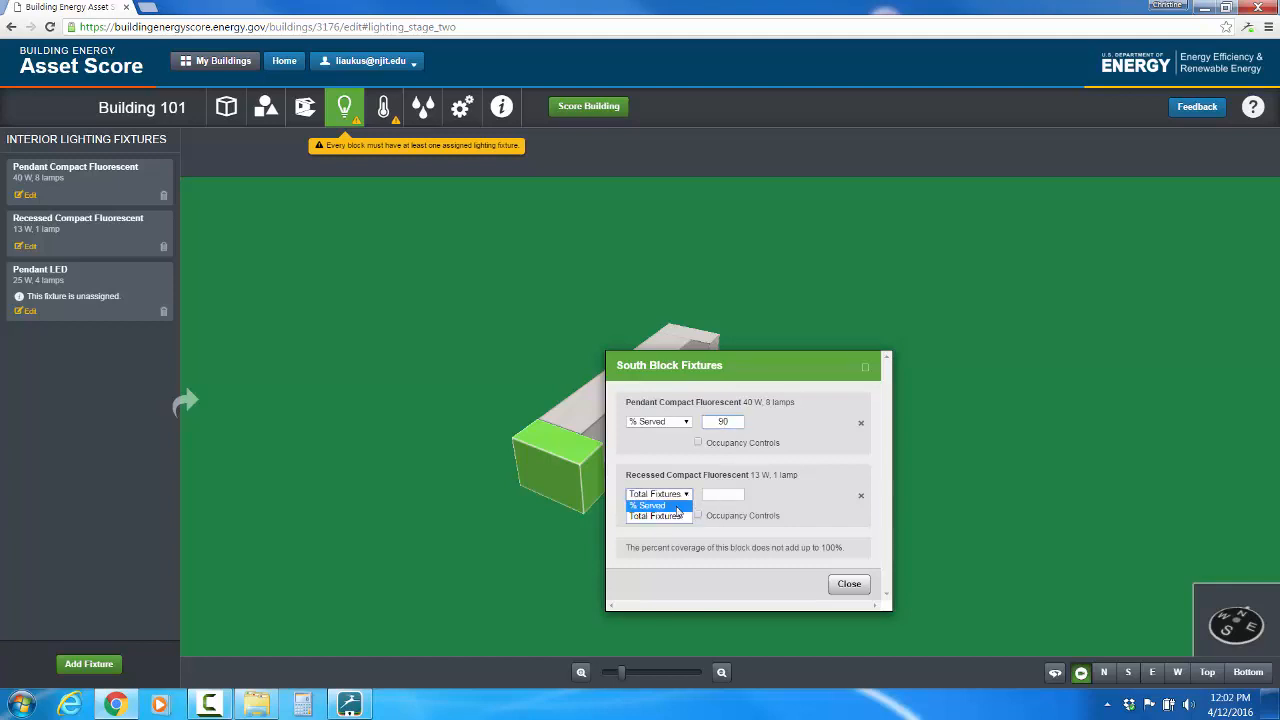
click(680, 513)
click(716, 494)
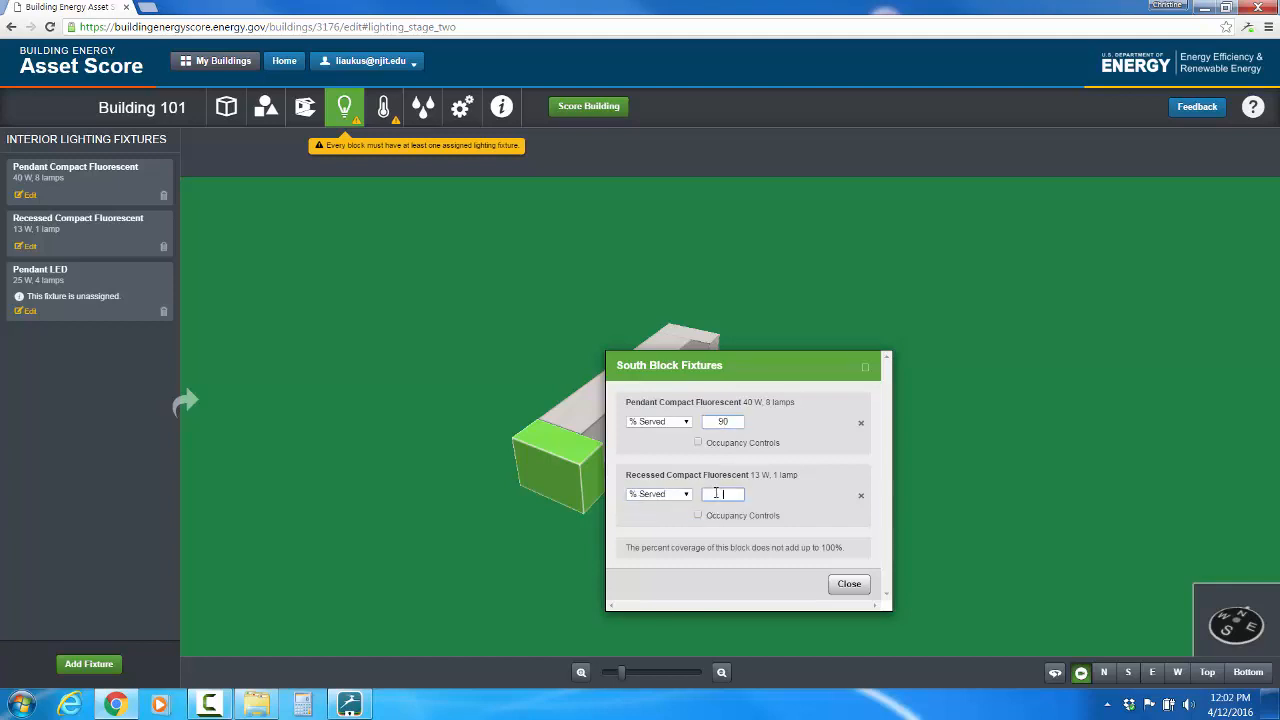
text(10)
click(851, 588)
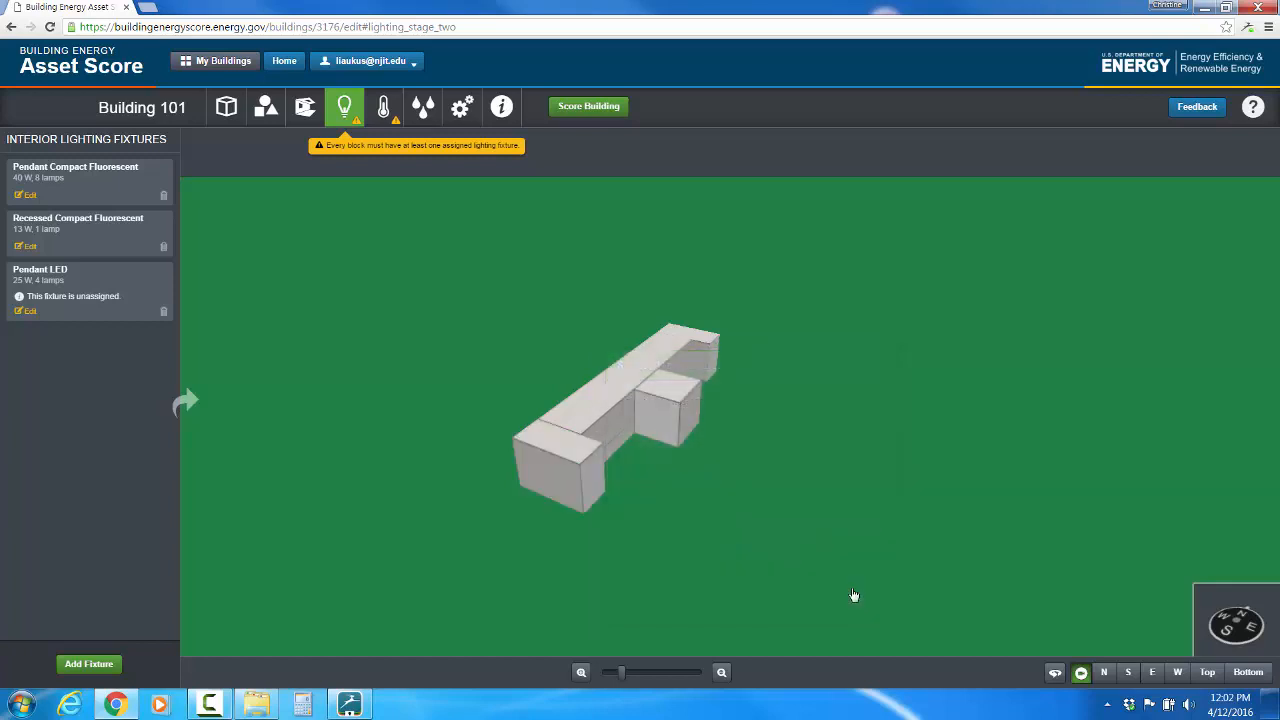
- Assign the Pendant Compact Fluorescent and Recessed Compact Fluorescent fixtures to Long Block 2&3rd FL
click(615, 429)
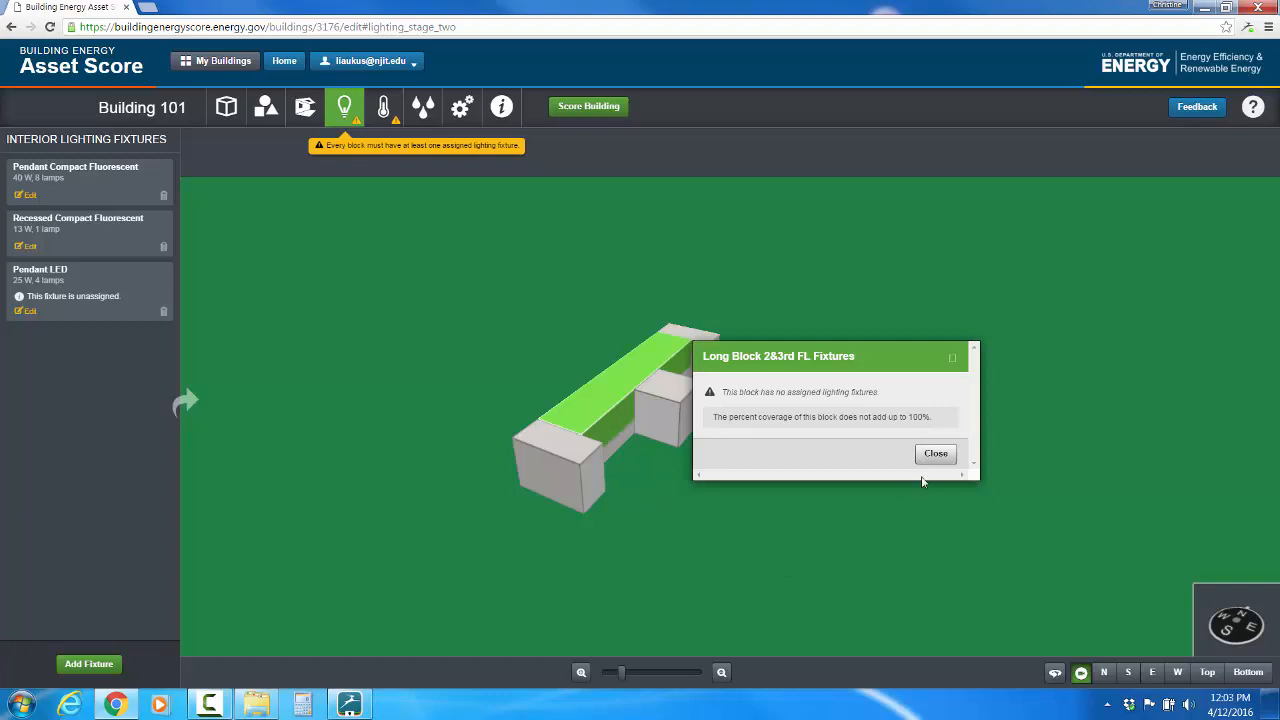
click(936, 453)
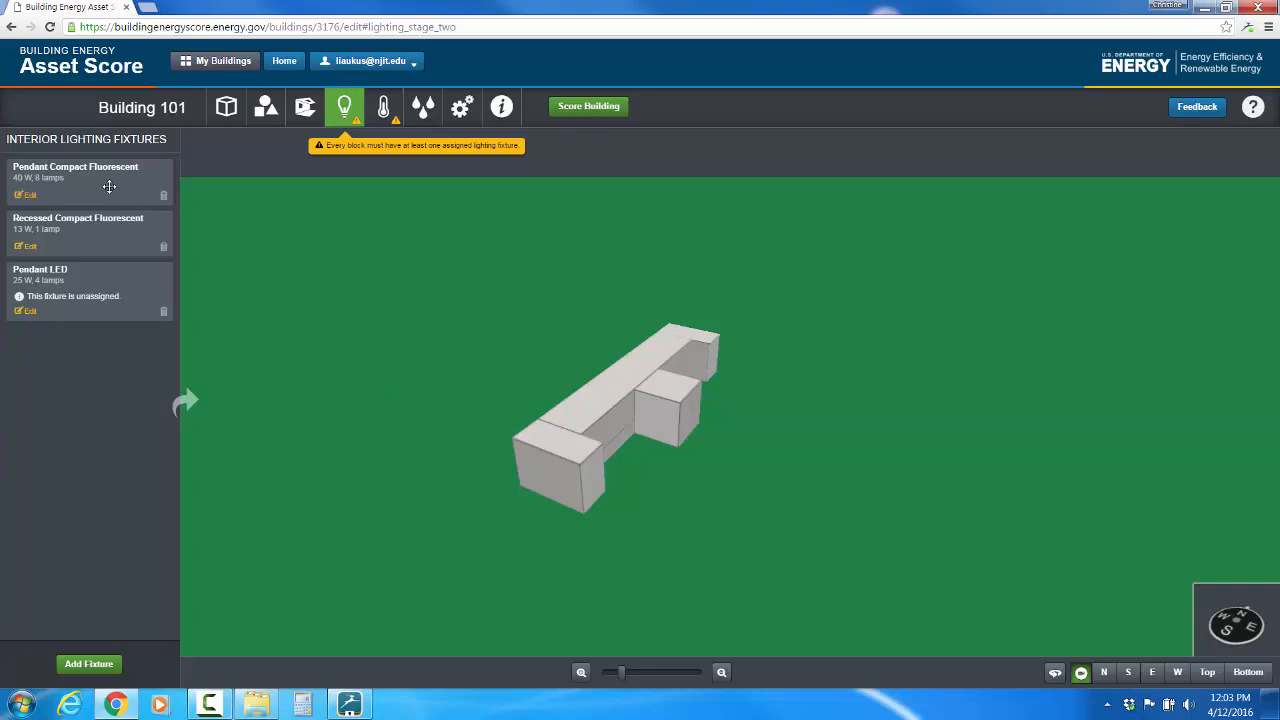
drag(108, 186, 593, 394)
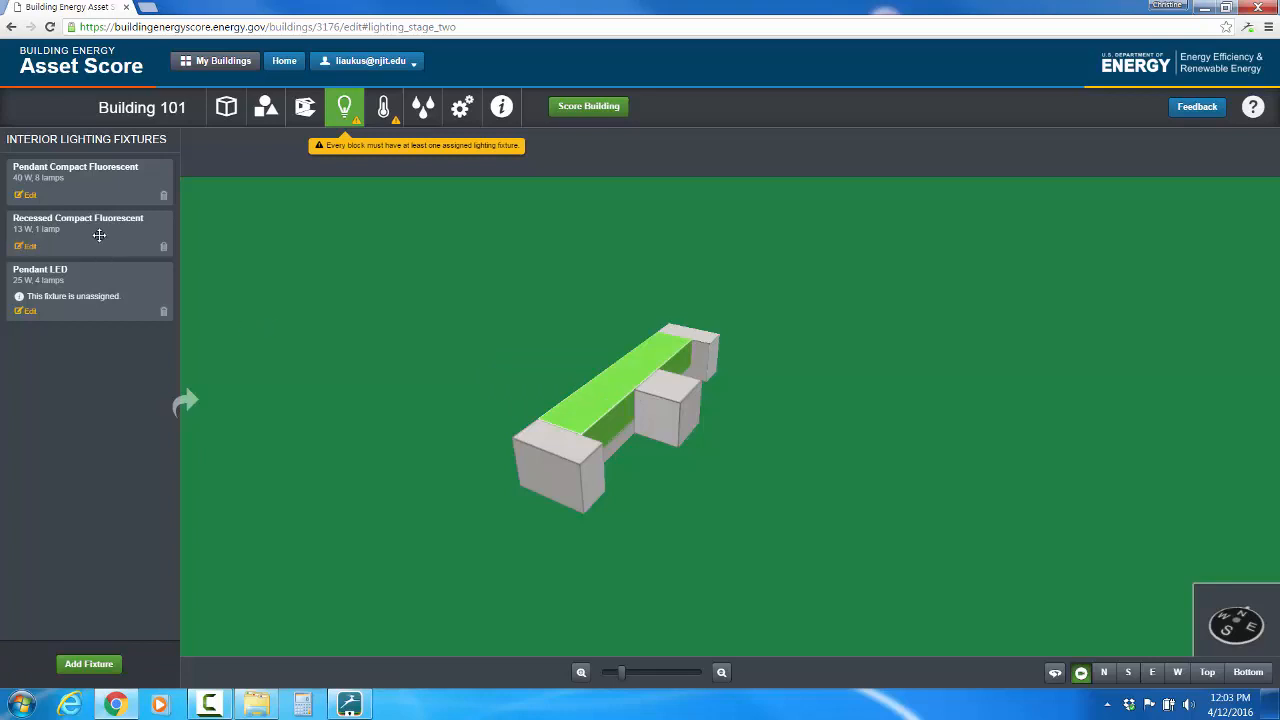
drag(100, 236, 613, 406)
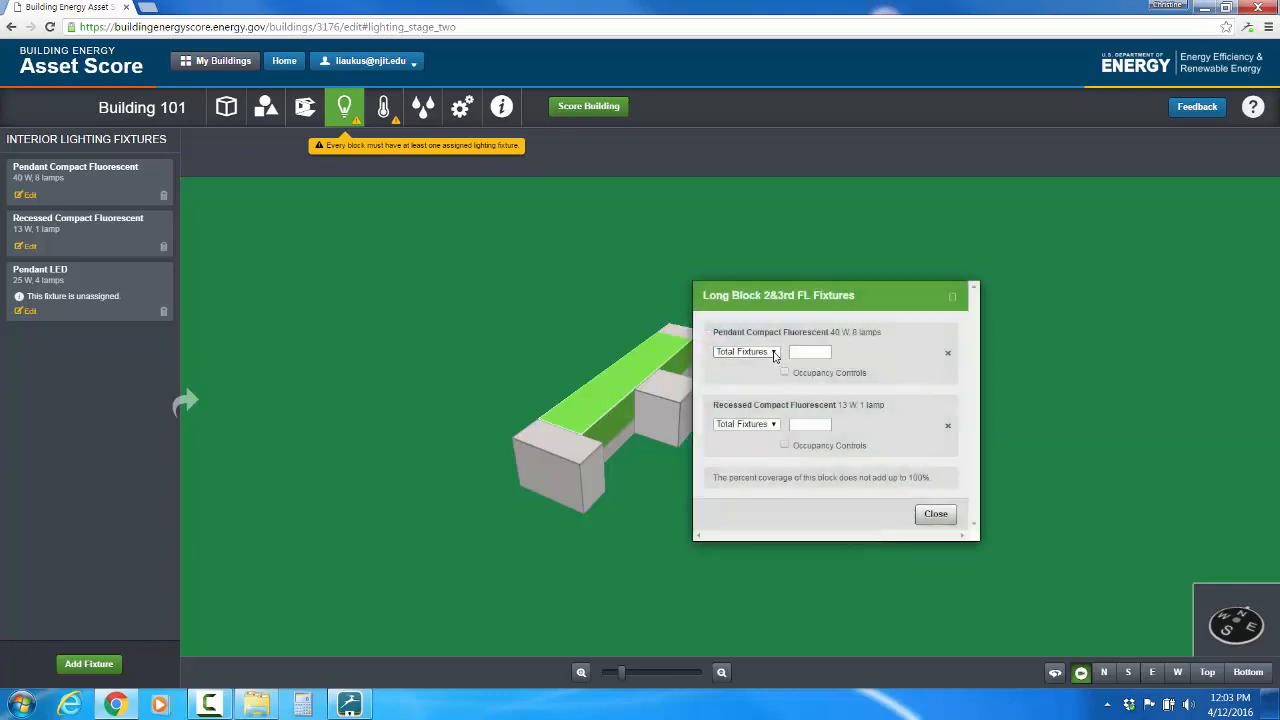
- Set Long Block 2&3rd FL's Pendant Compact Fluorescent to 80 % Served and Recessed Compact Fluorescent to 20 % Served, and close its fixture details
click(774, 352)
click(768, 363)
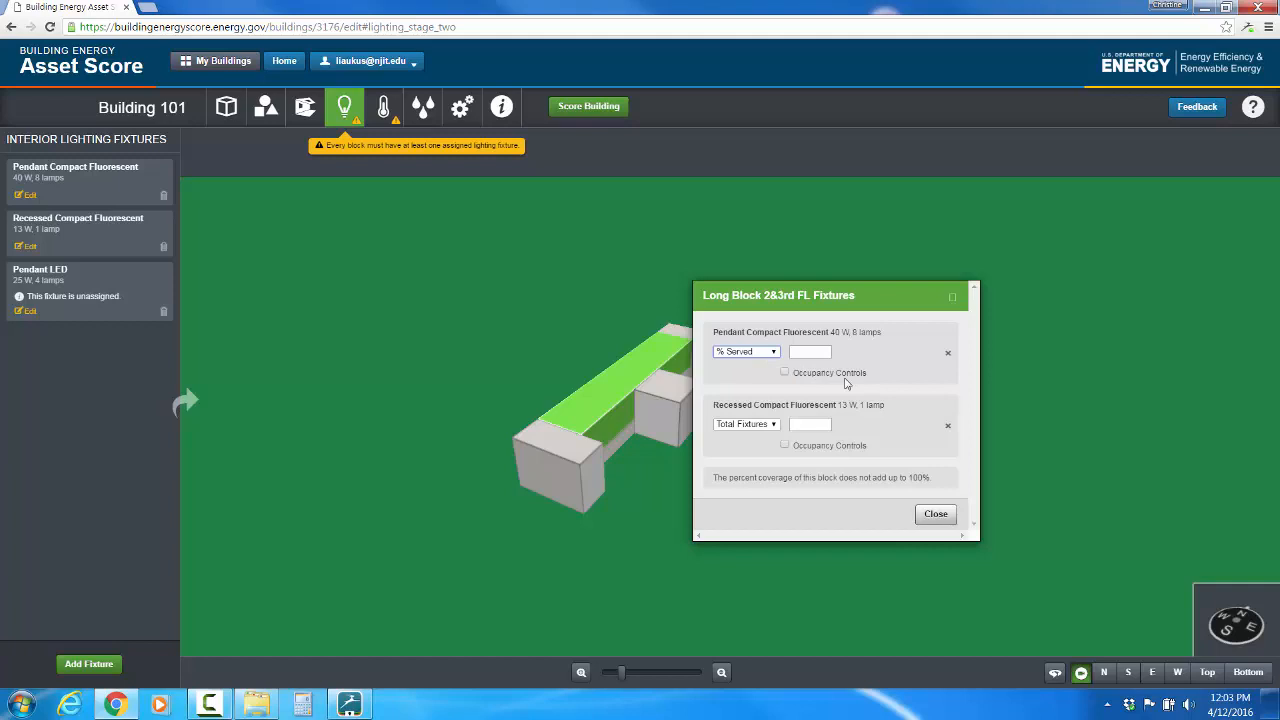
click(803, 356)
text(85)
key(BackSpace)
text(0)
click(777, 426)
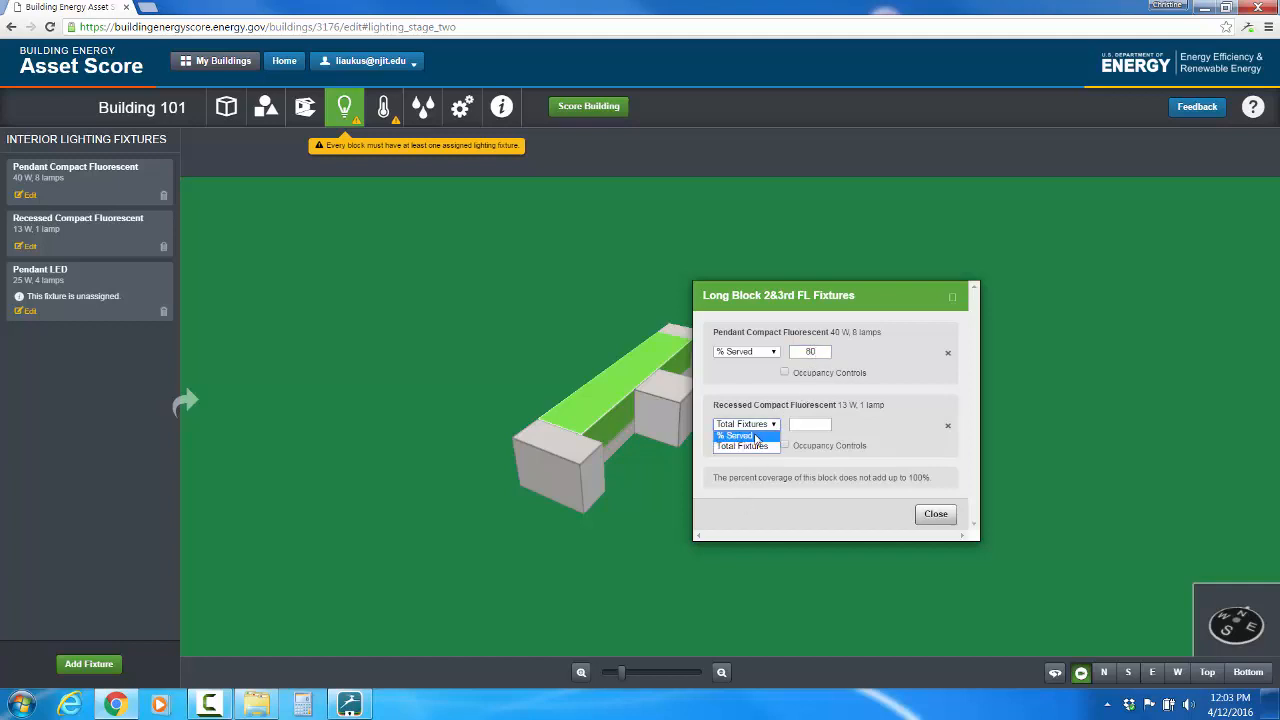
click(745, 444)
click(808, 423)
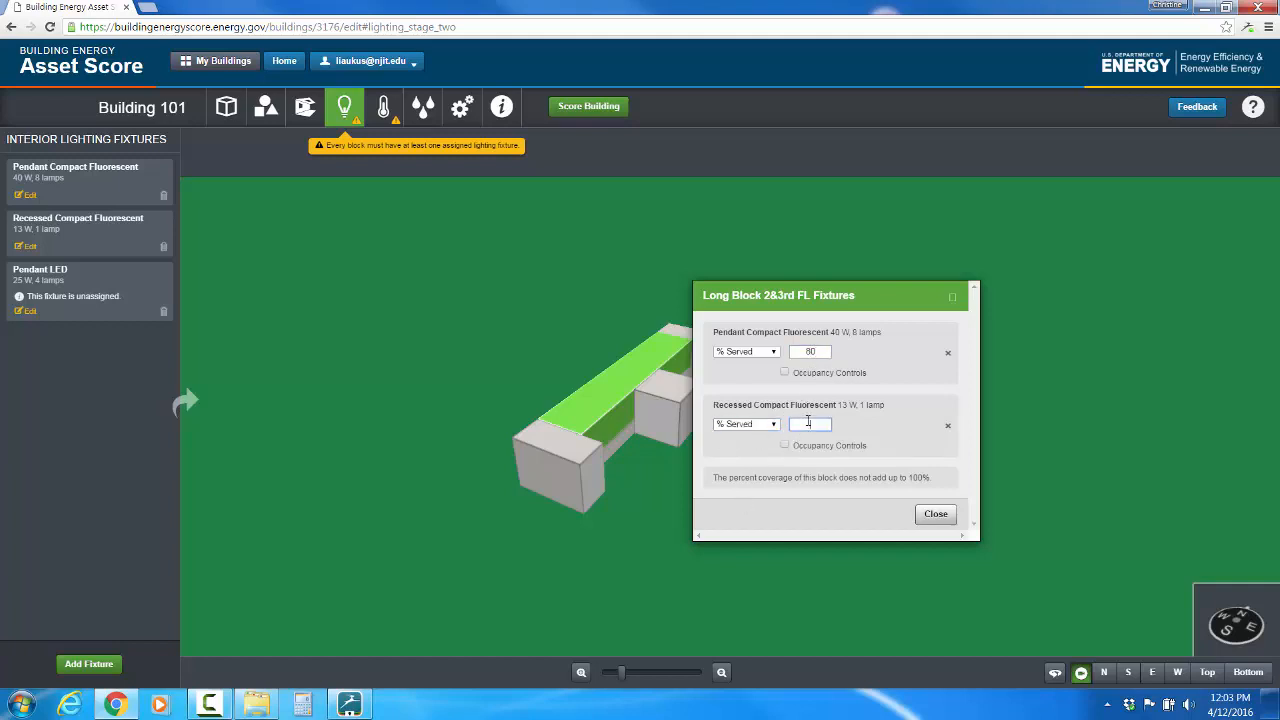
text(20)
click(945, 515)
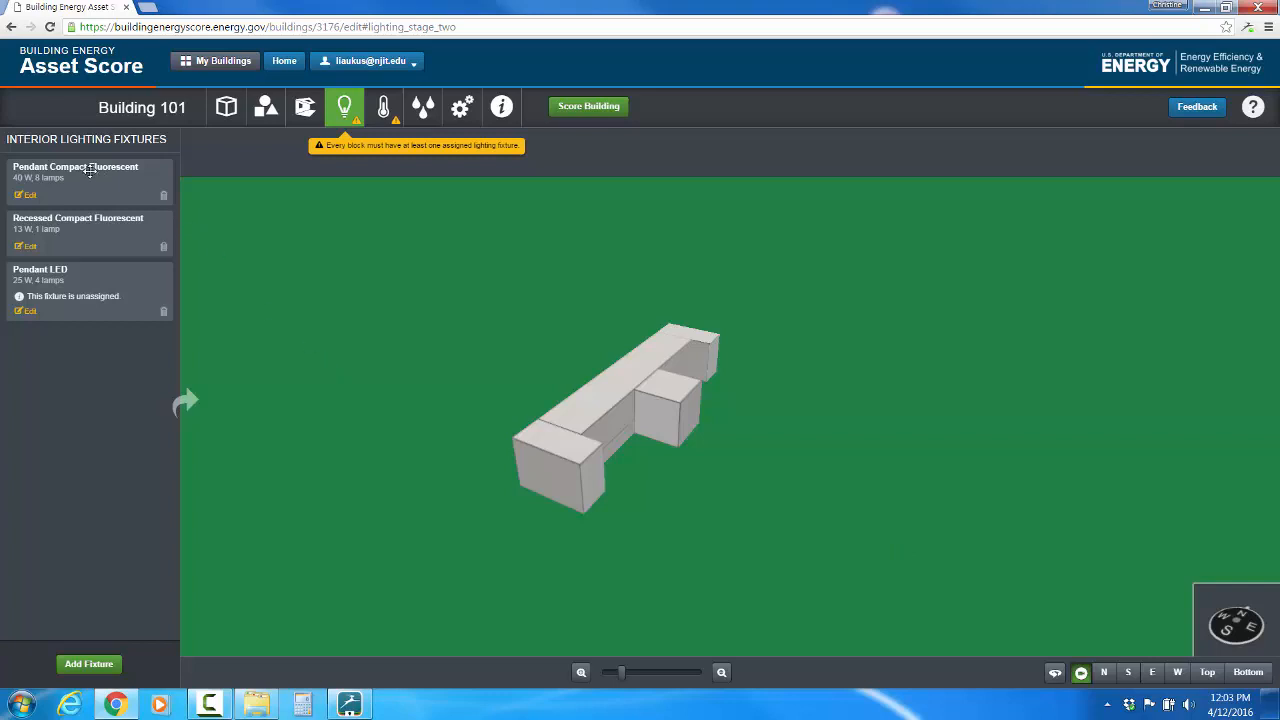
- Assign the Pendant Compact Fluorescent, Recessed Compact Fluorescent and Pendant LED fixtures to Long Block 1st FL
drag(90, 171, 622, 440)
click(1055, 673)
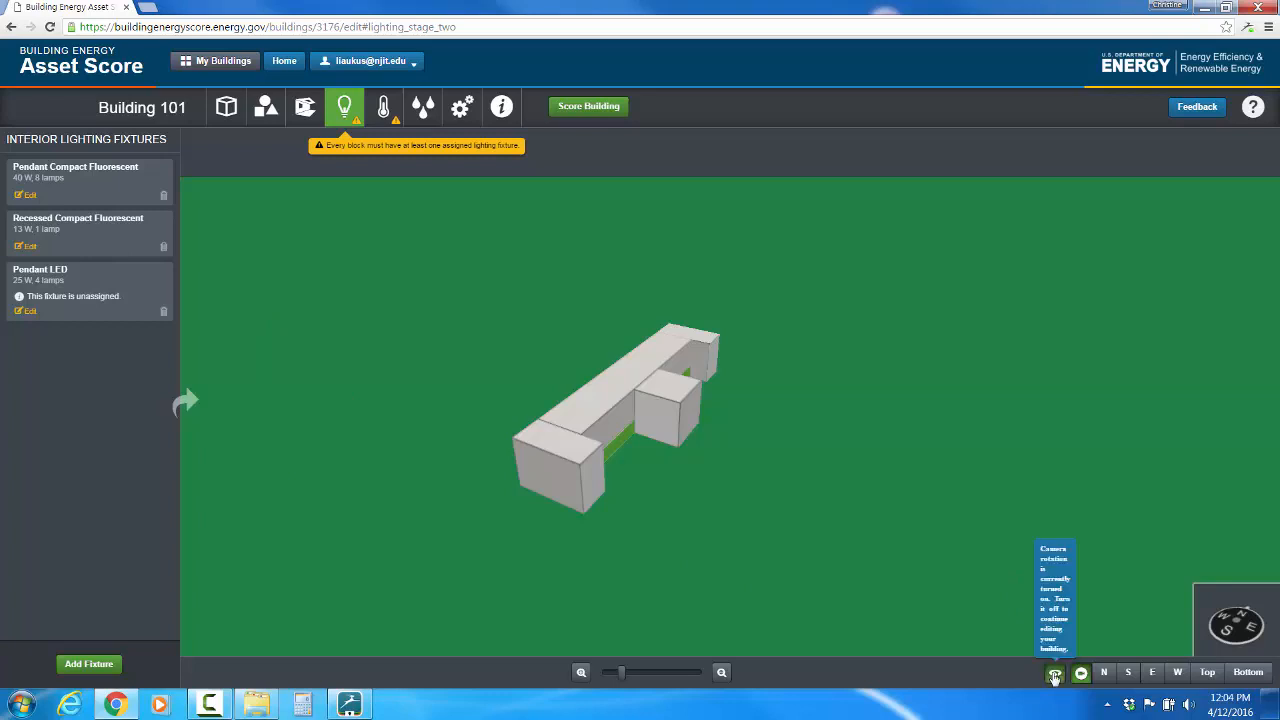
click(1055, 675)
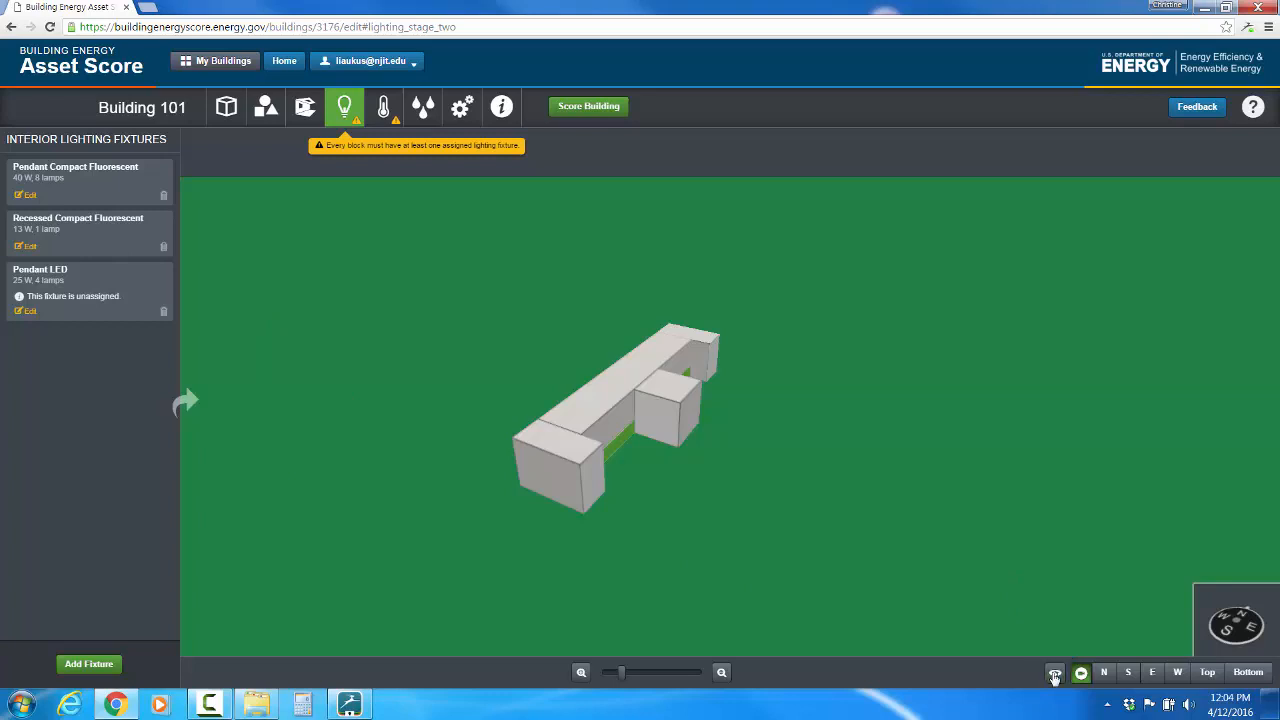
click(1241, 680)
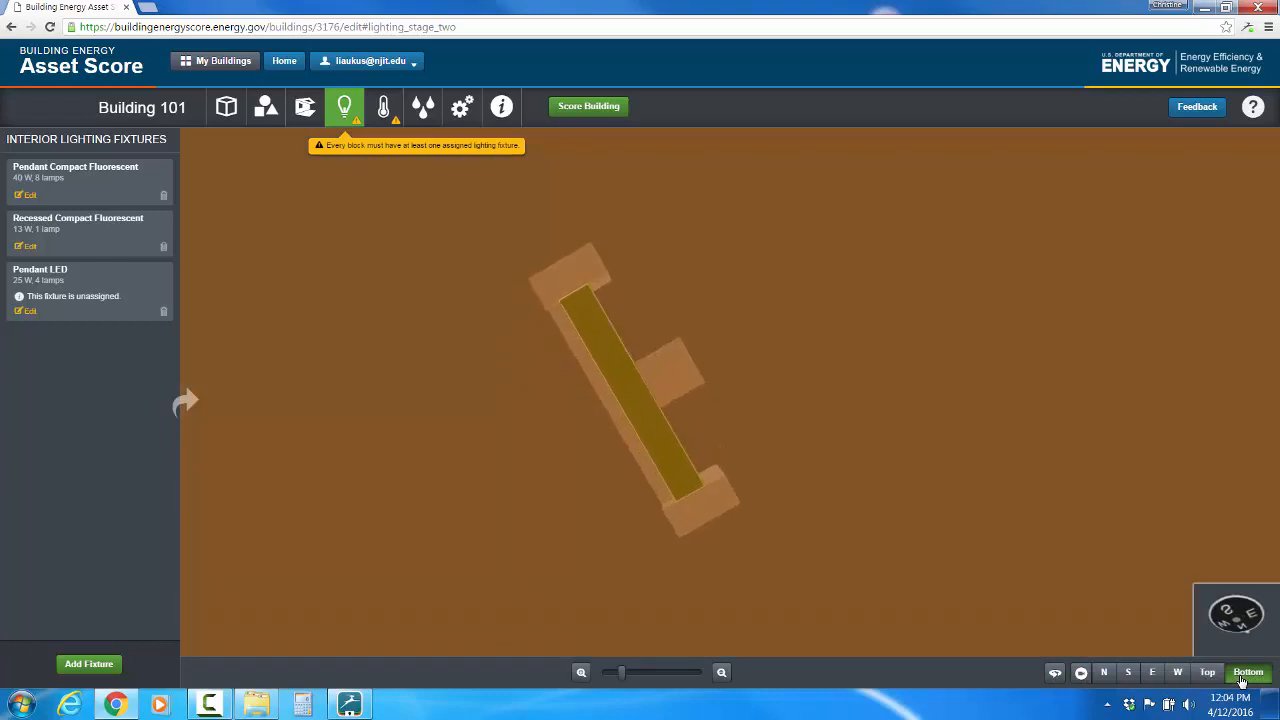
drag(125, 229, 647, 417)
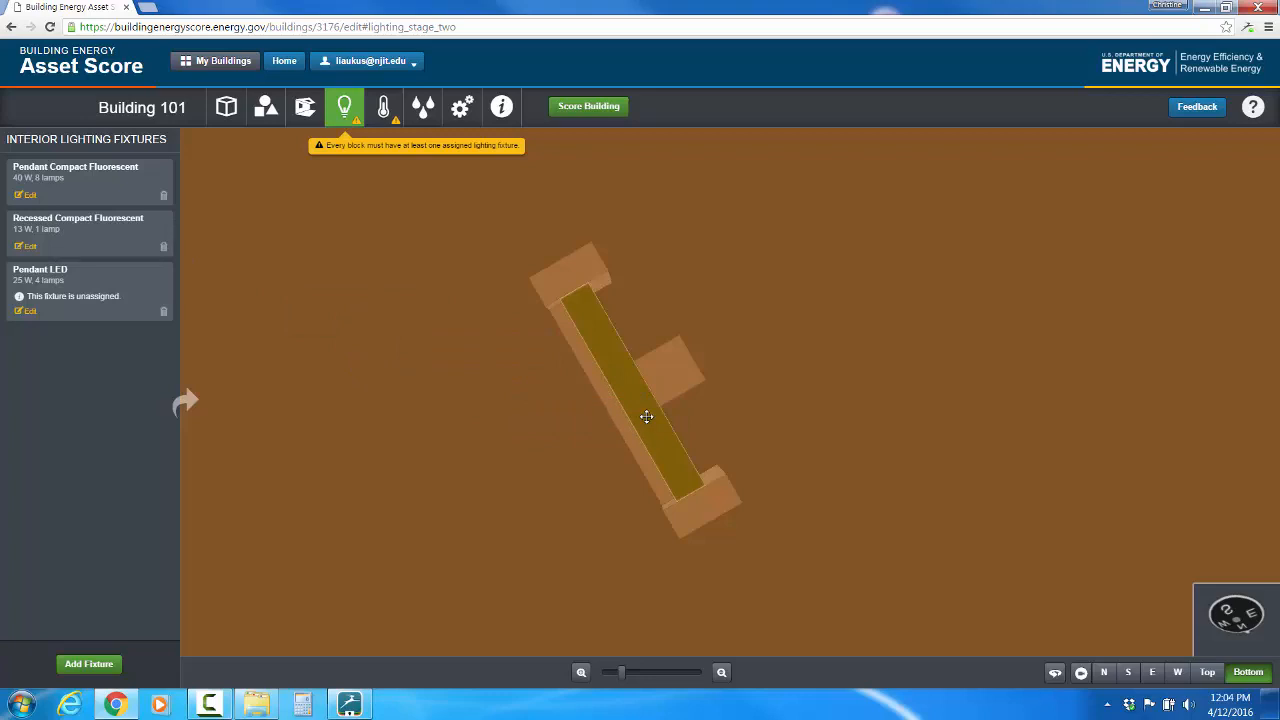
drag(53, 274, 671, 434)
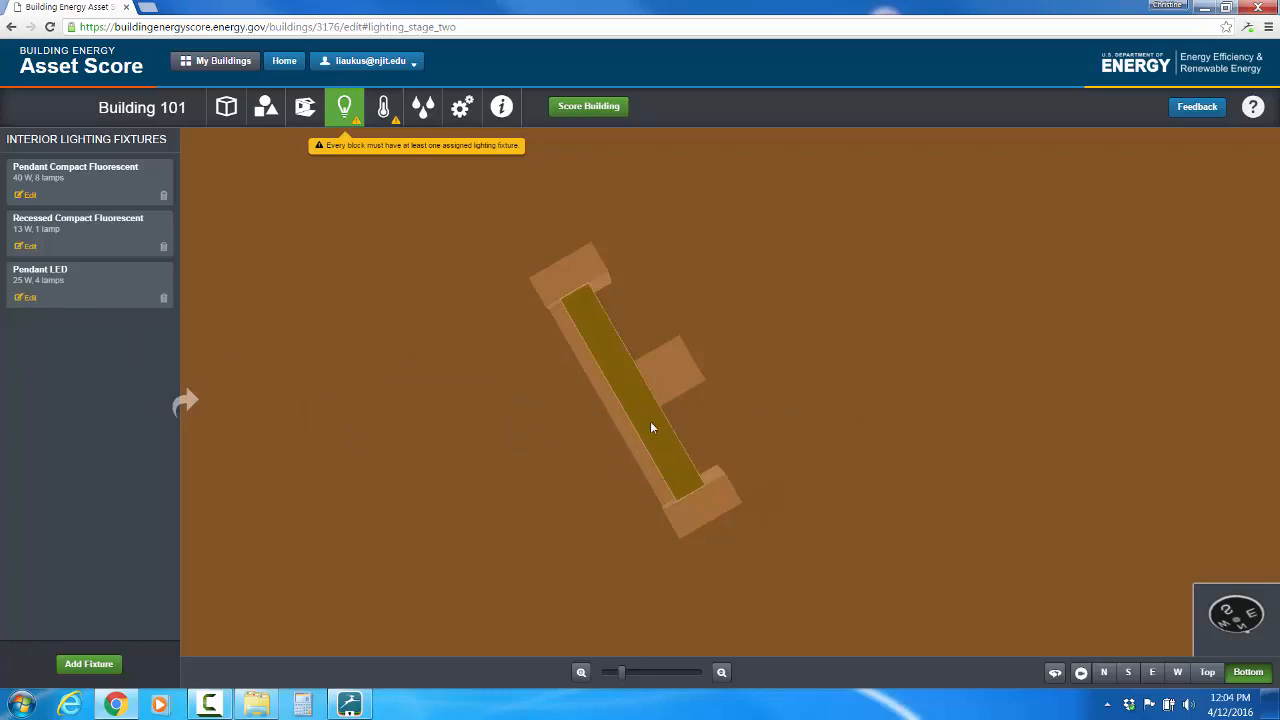
- Set Long Block 1st FL's Pendant Compact Fluorescent to 50 % Served and its Recessed Compact Fluorescent to 20 % Served
click(650, 422)
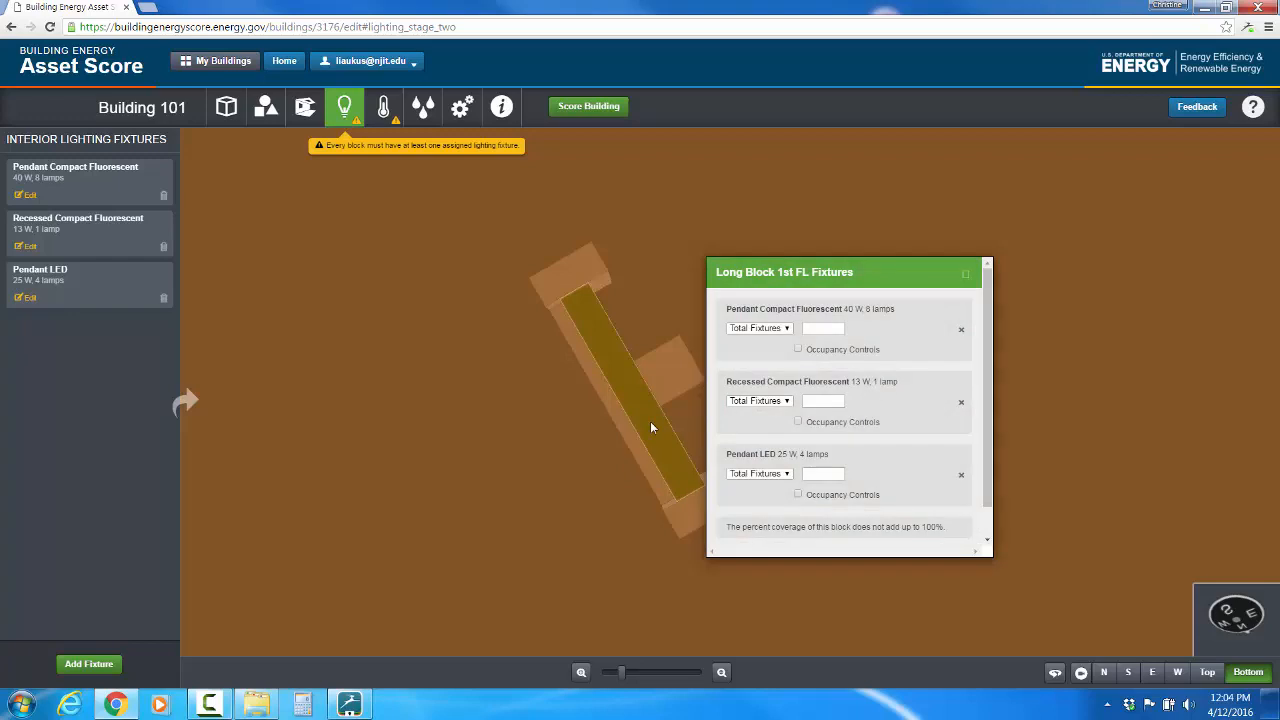
click(824, 328)
click(785, 329)
click(775, 340)
click(833, 331)
text(50)
click(789, 401)
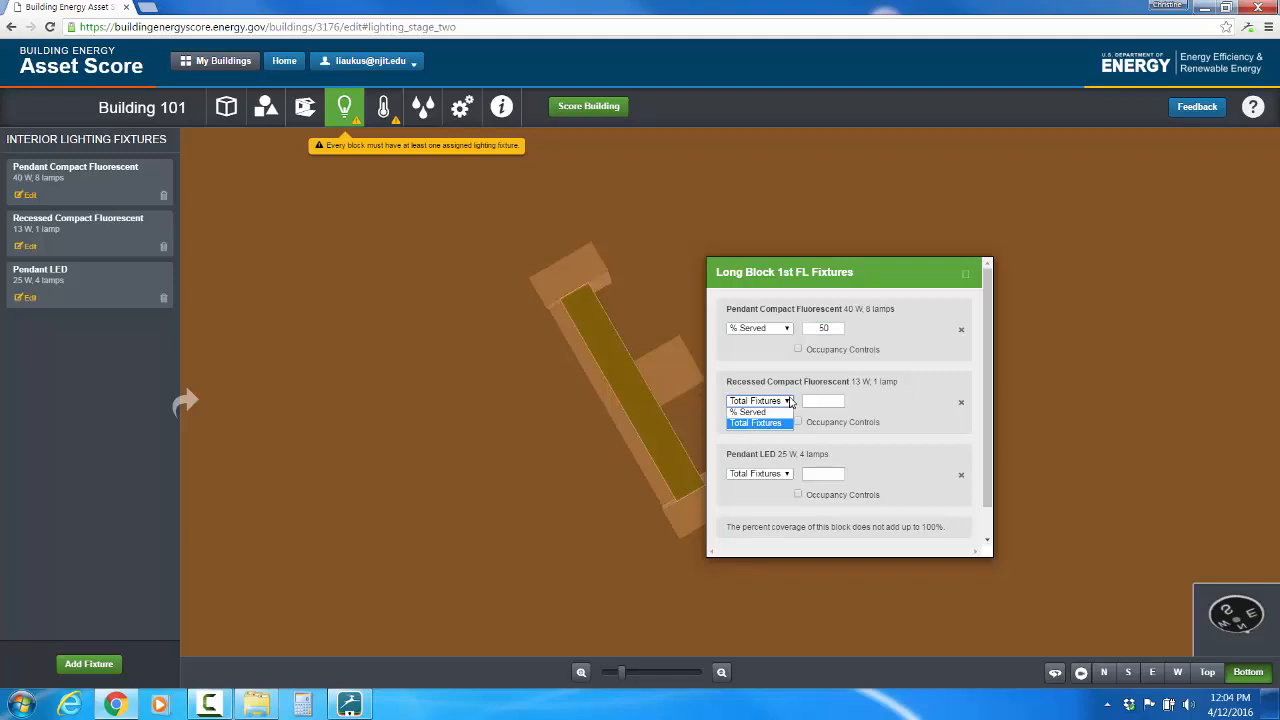
click(750, 412)
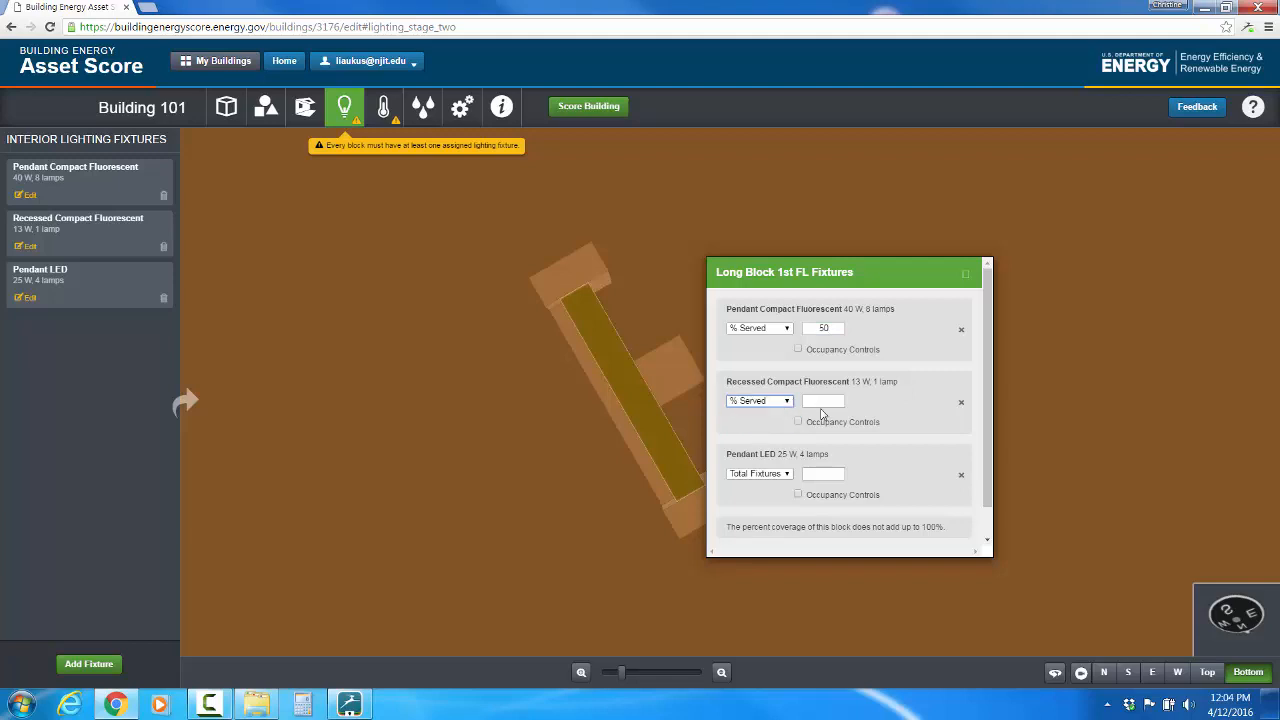
click(824, 400)
text(20)
- Set Long Block 1st FL's Pendant LED to 30 % Served and close its fixture details
click(787, 477)
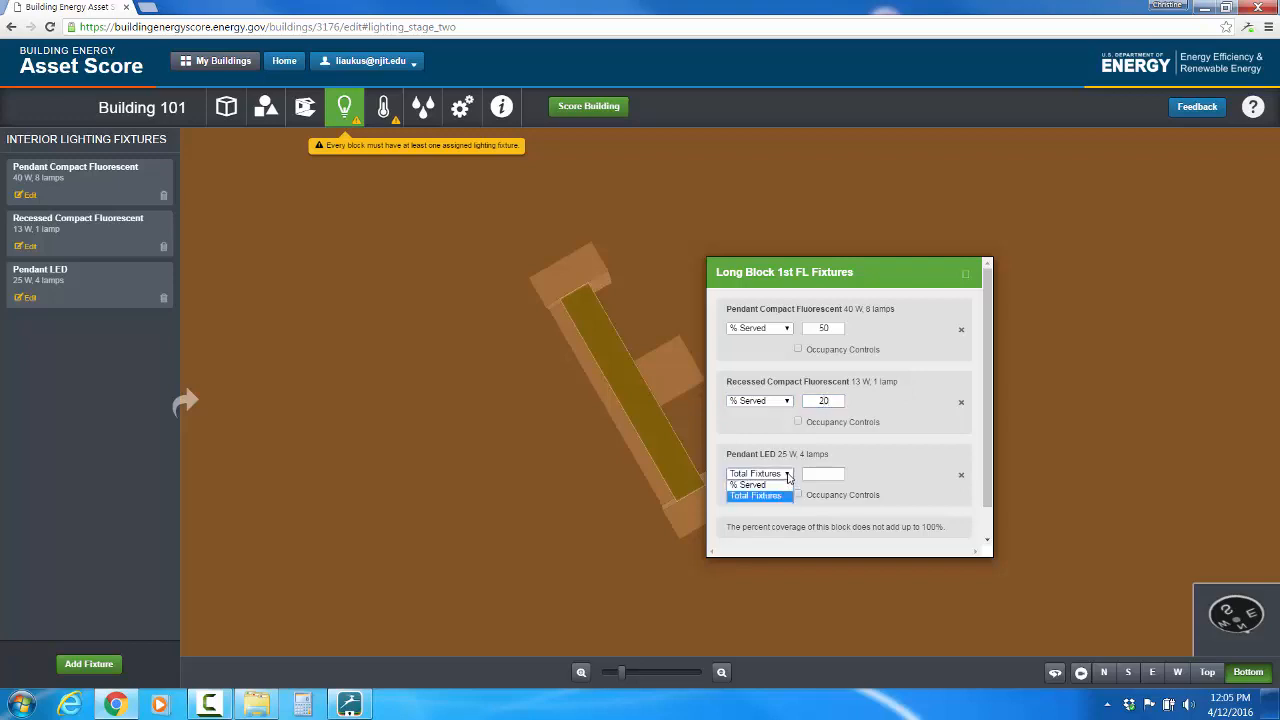
click(755, 486)
click(825, 476)
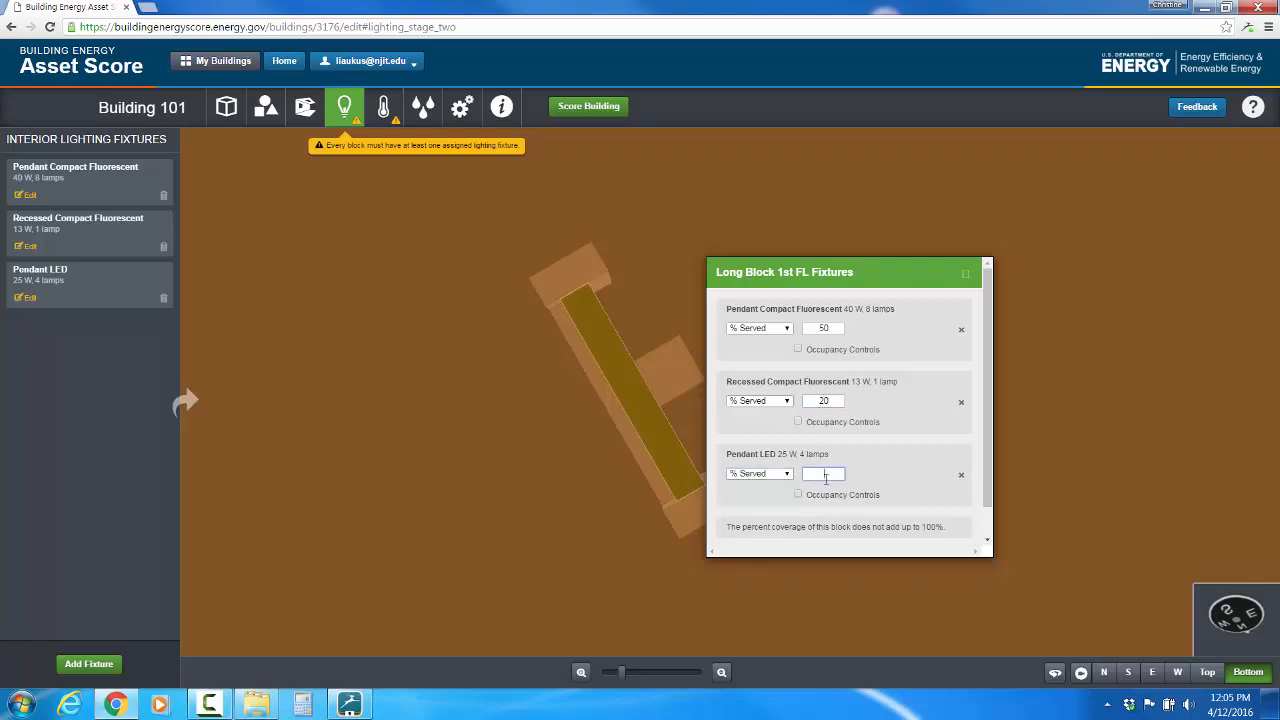
text(30)
scroll(990, 460, down, 1)
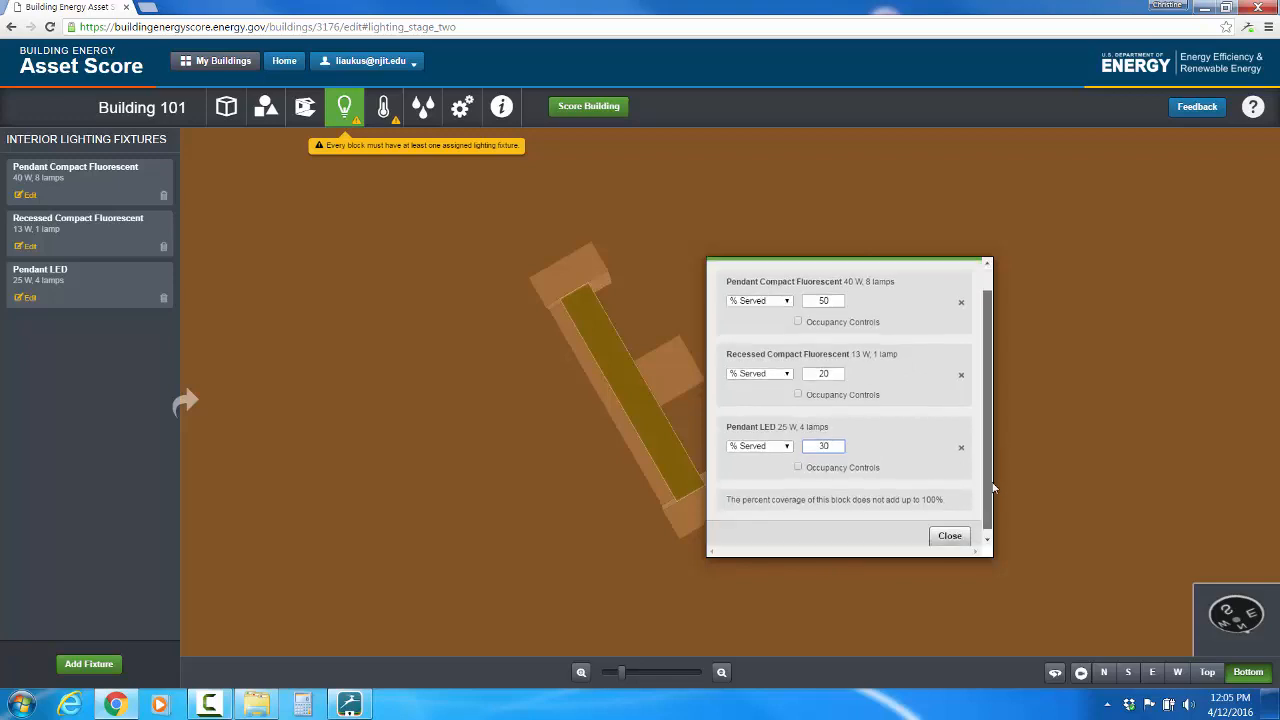
click(950, 532)
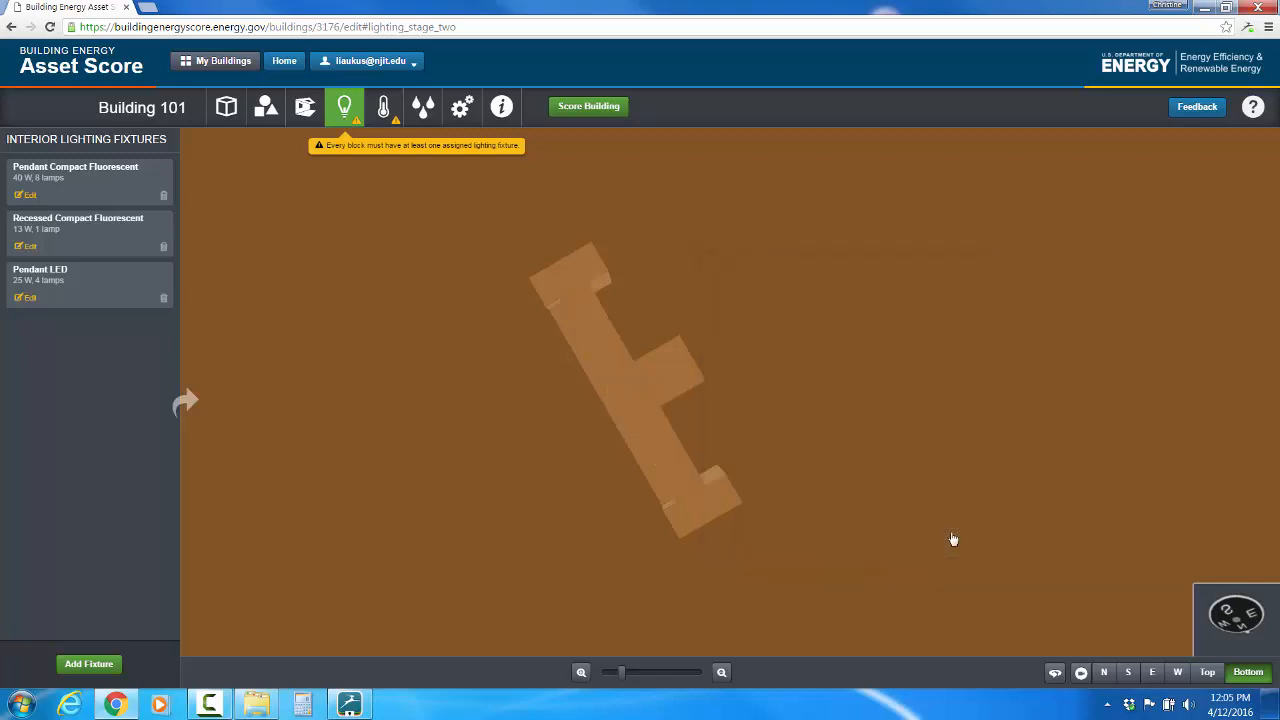
- Assign the Pendant Compact Fluorescent and Recessed Compact Fluorescent fixtures to the Center Block
click(1056, 674)
click(1208, 674)
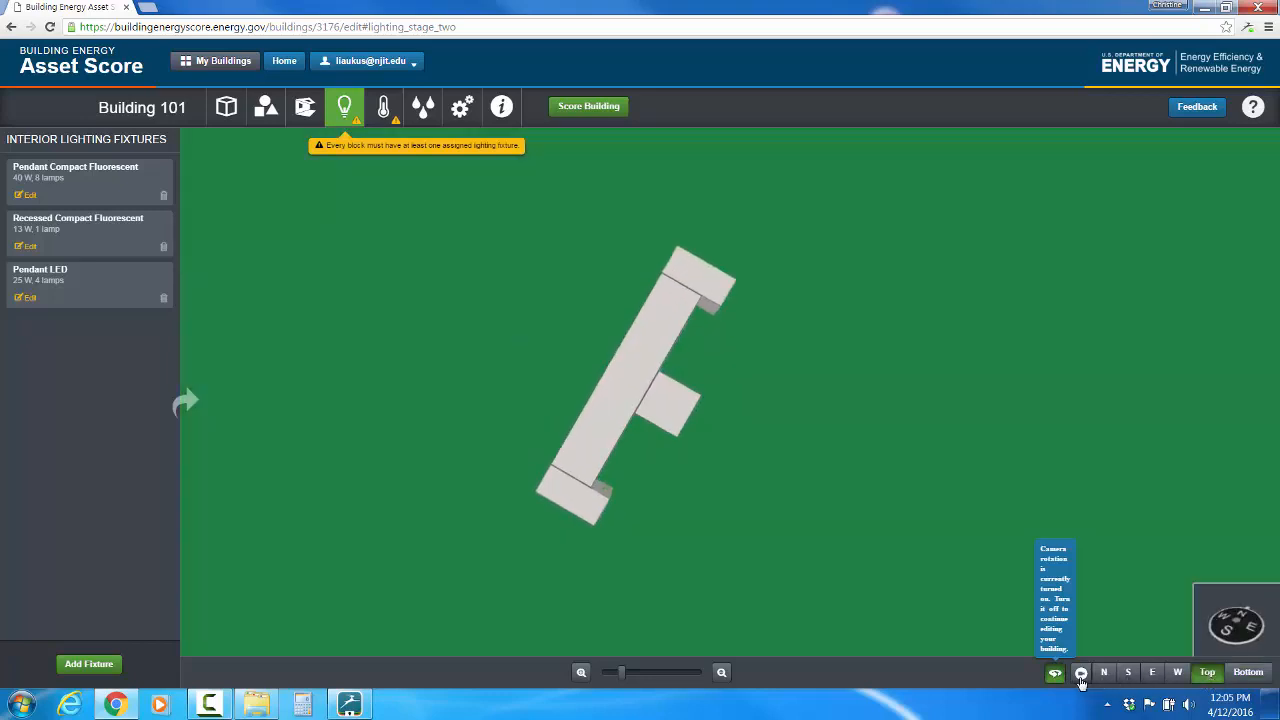
click(1080, 676)
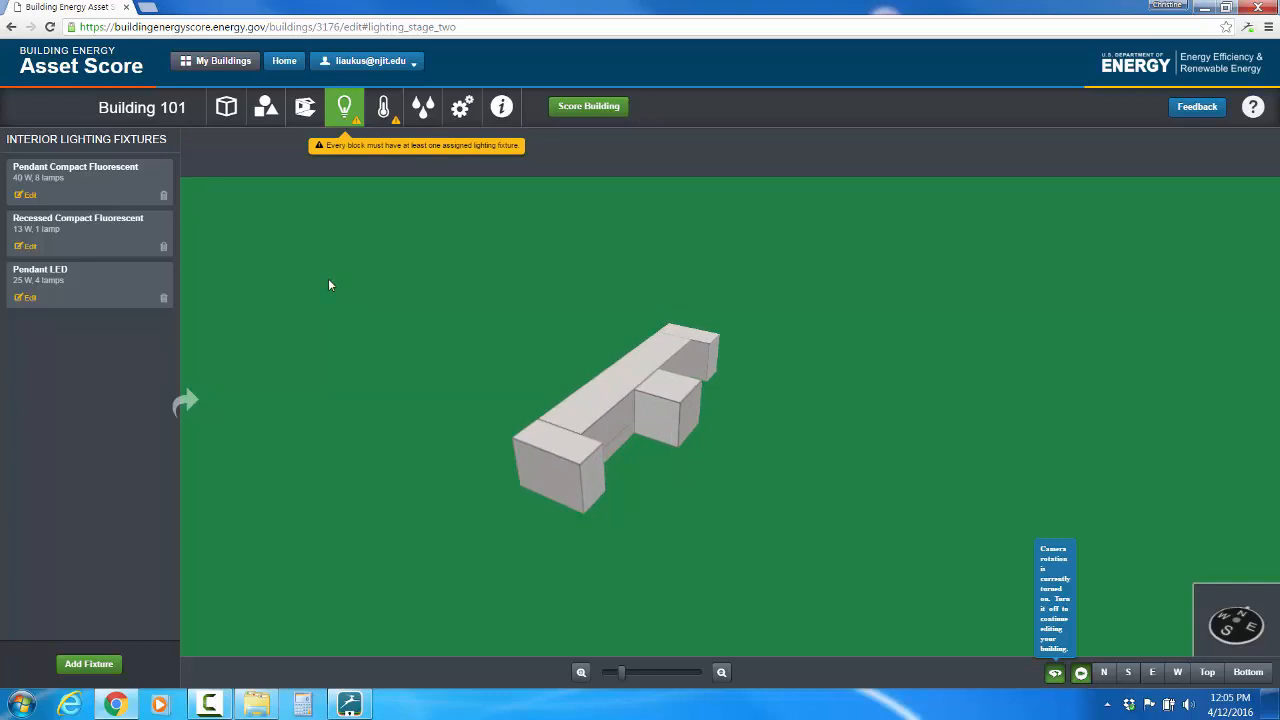
drag(78, 182, 736, 404)
drag(686, 408, 686, 408)
drag(124, 238, 652, 407)
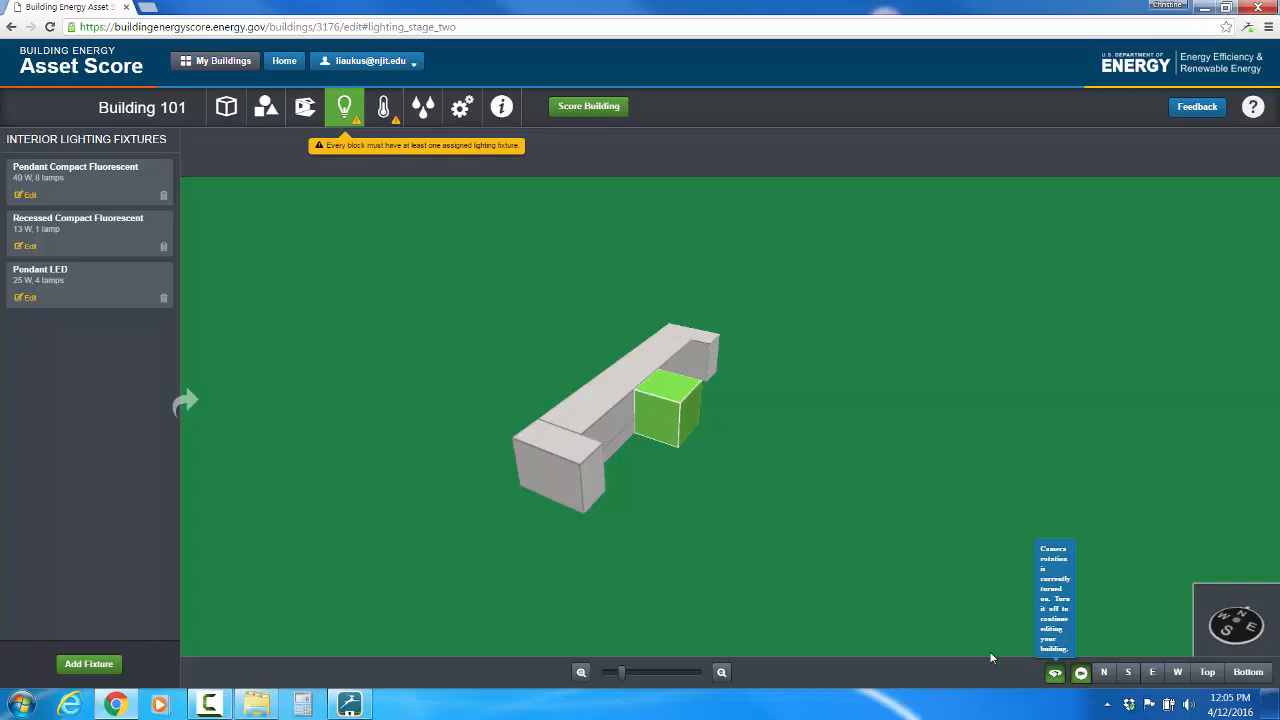
click(1054, 674)
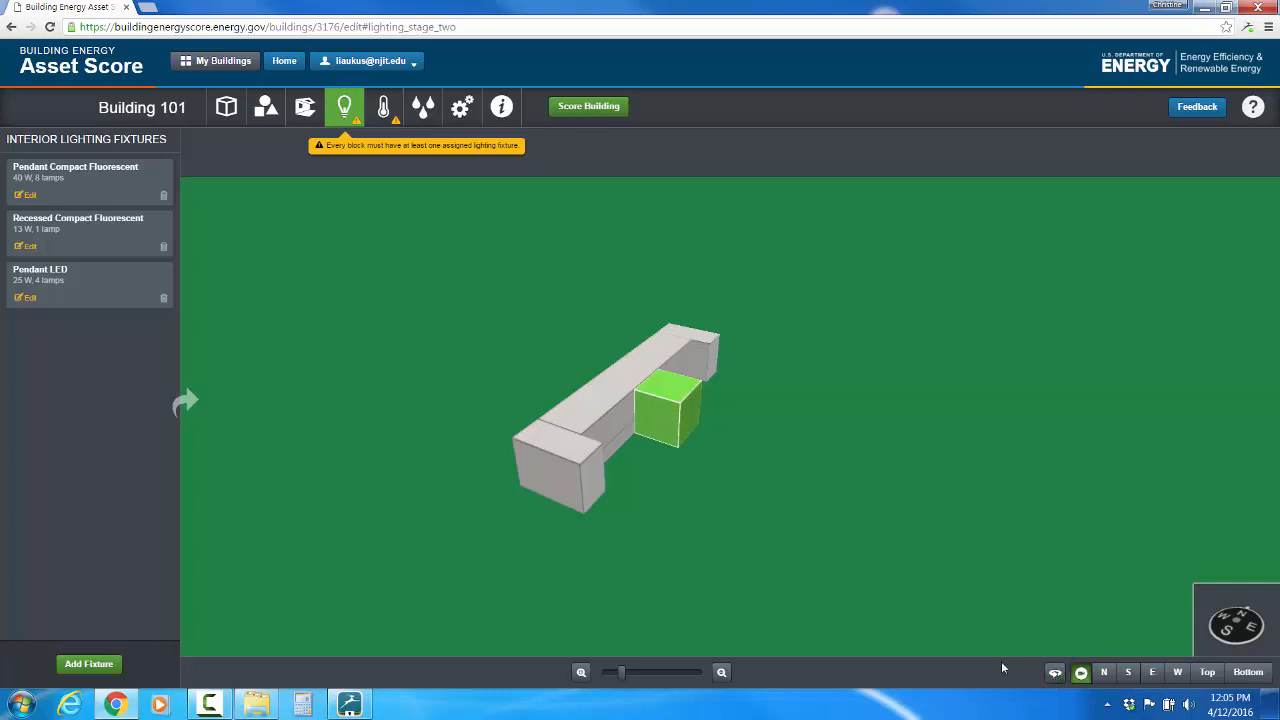
- Set the Center Block's Pendant Compact Fluorescent to 85 % Served and its Recessed Compact Fluorescent to 15 % Served, and close its fixture details
click(664, 410)
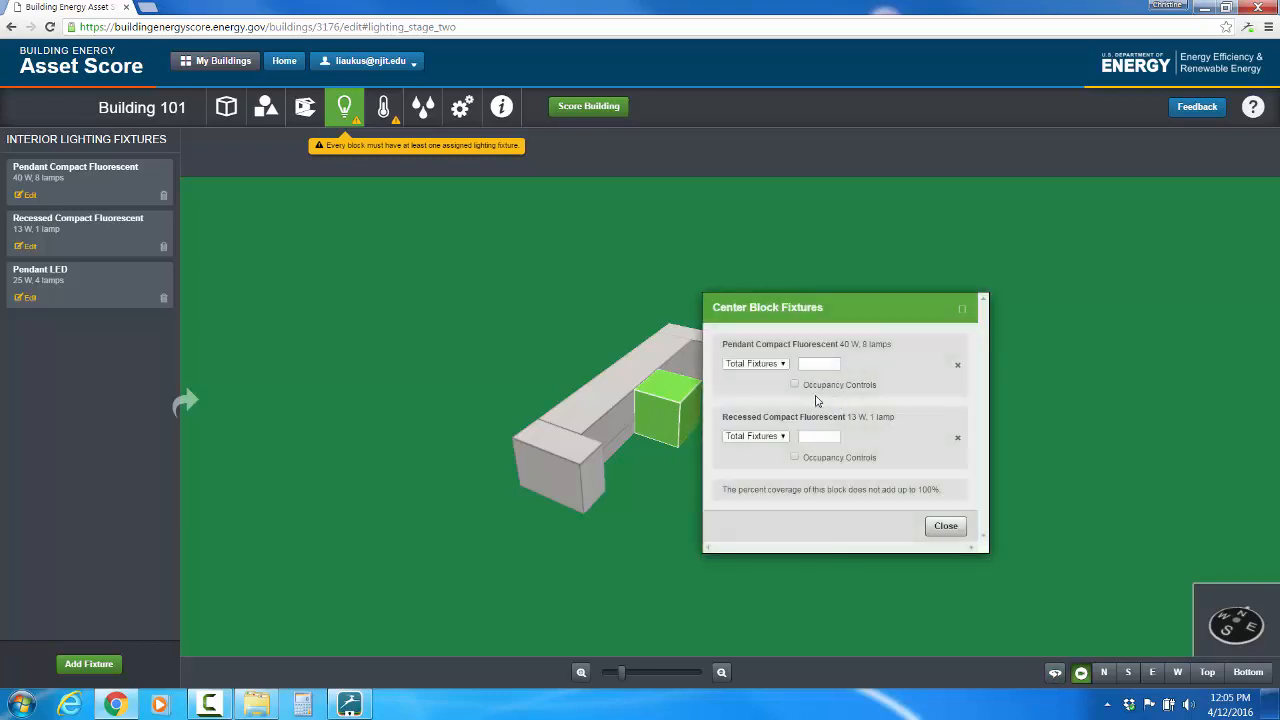
click(784, 365)
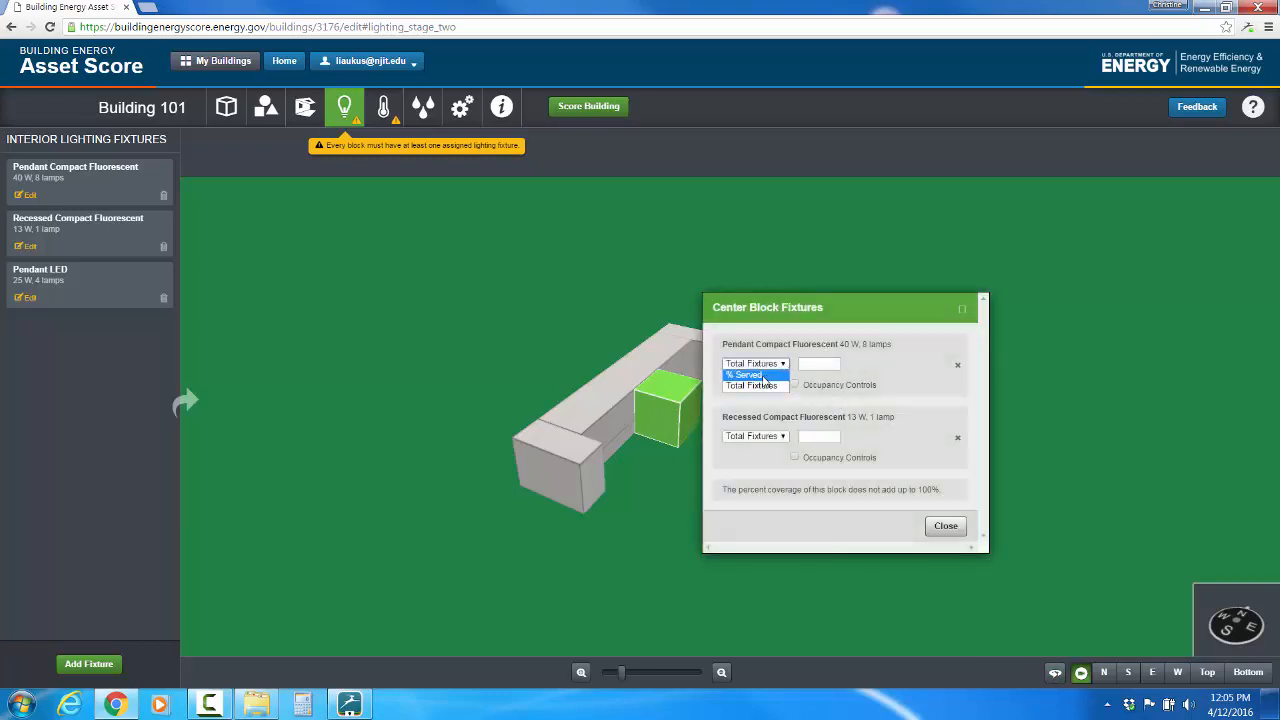
click(763, 376)
click(816, 365)
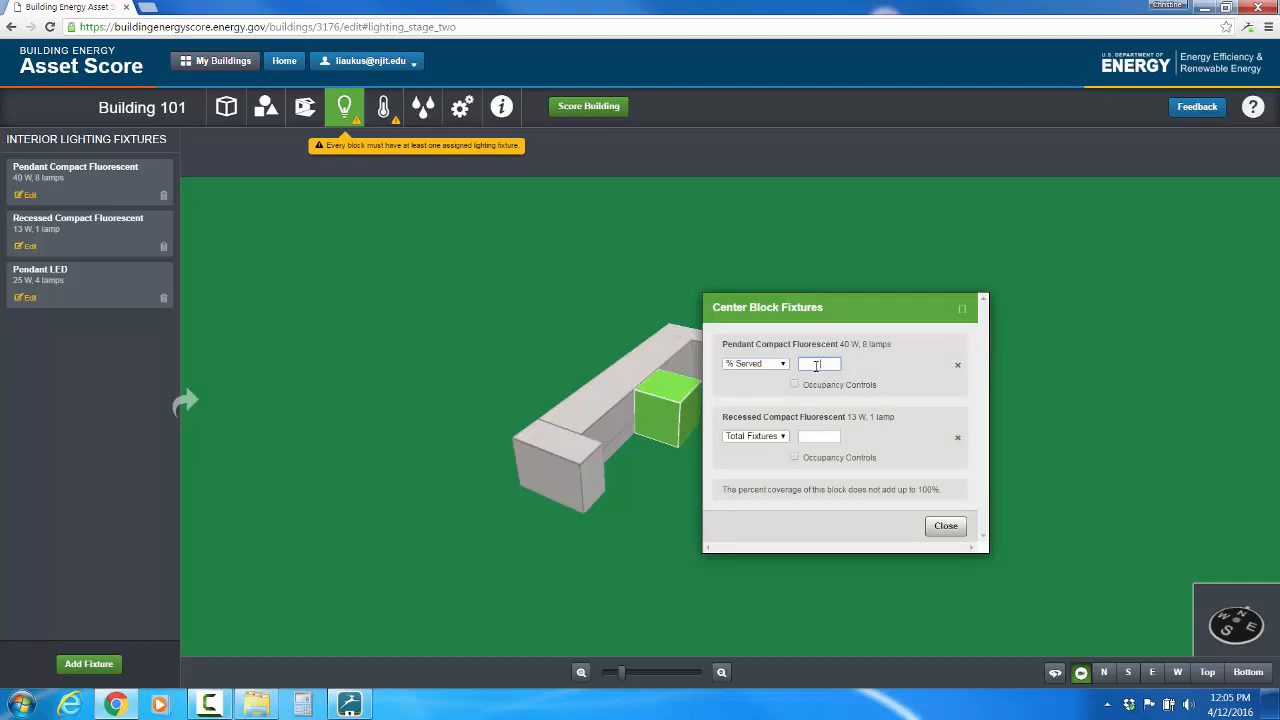
text(85)
click(779, 437)
click(760, 447)
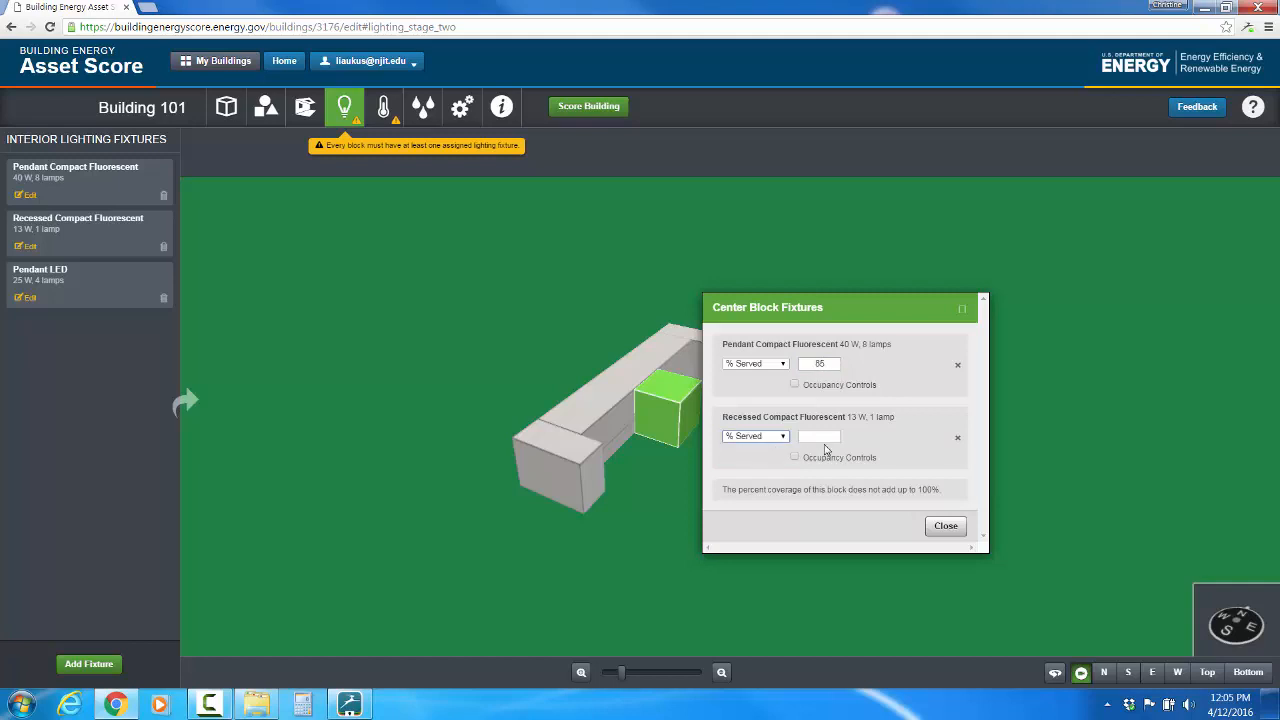
click(825, 438)
text(15)
click(946, 527)
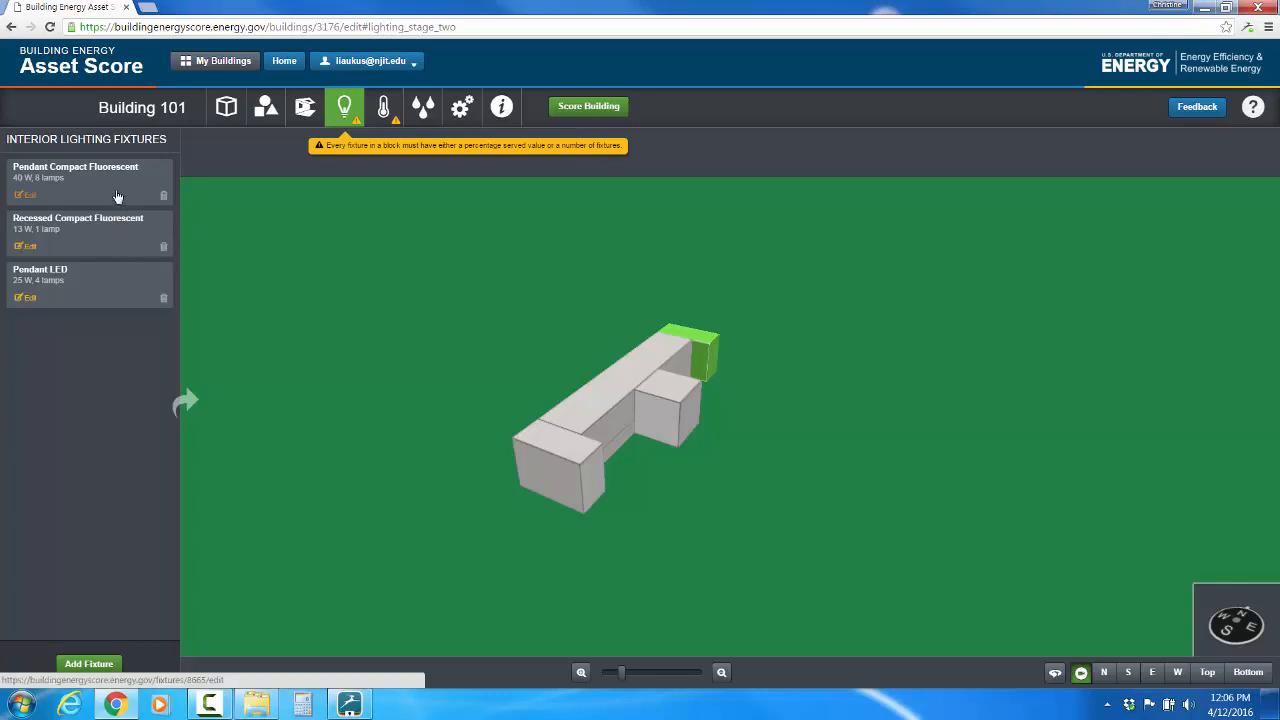
- Assign the Recessed Compact Fluorescent fixture to the North Block and remove the Pendant LED fixture from the South Block
drag(101, 229, 711, 338)
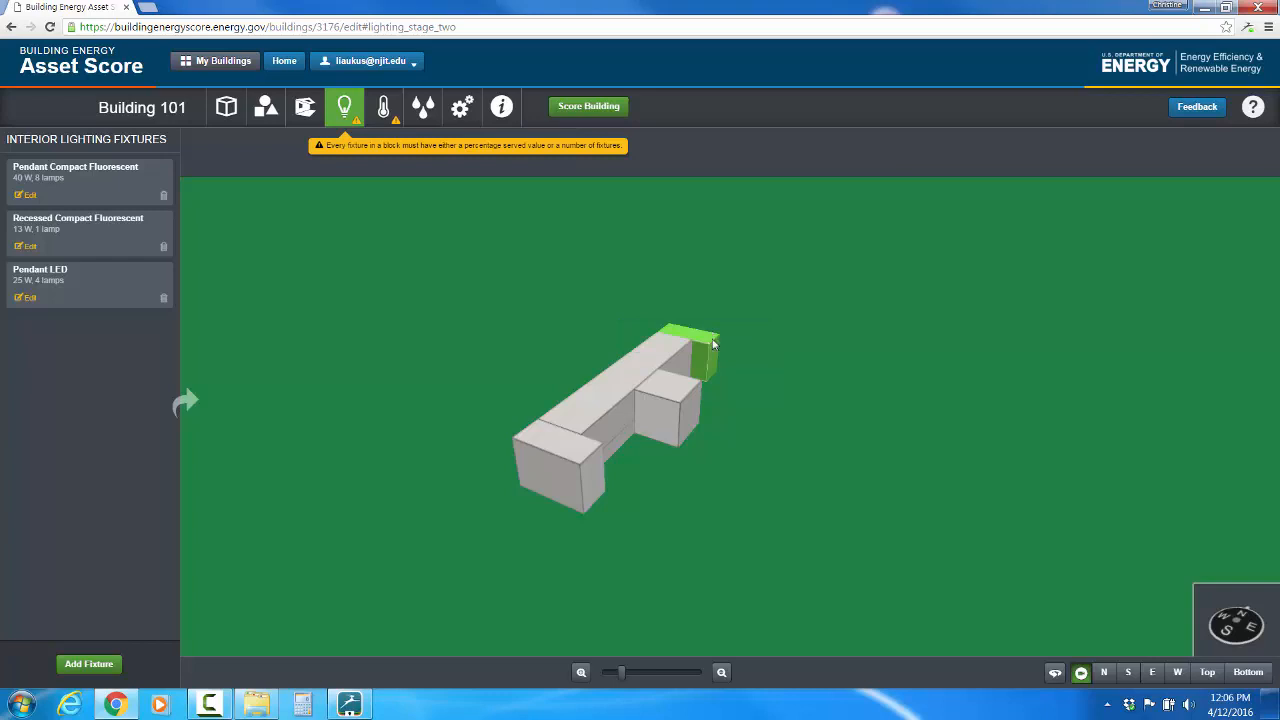
drag(713, 344, 550, 480)
click(550, 480)
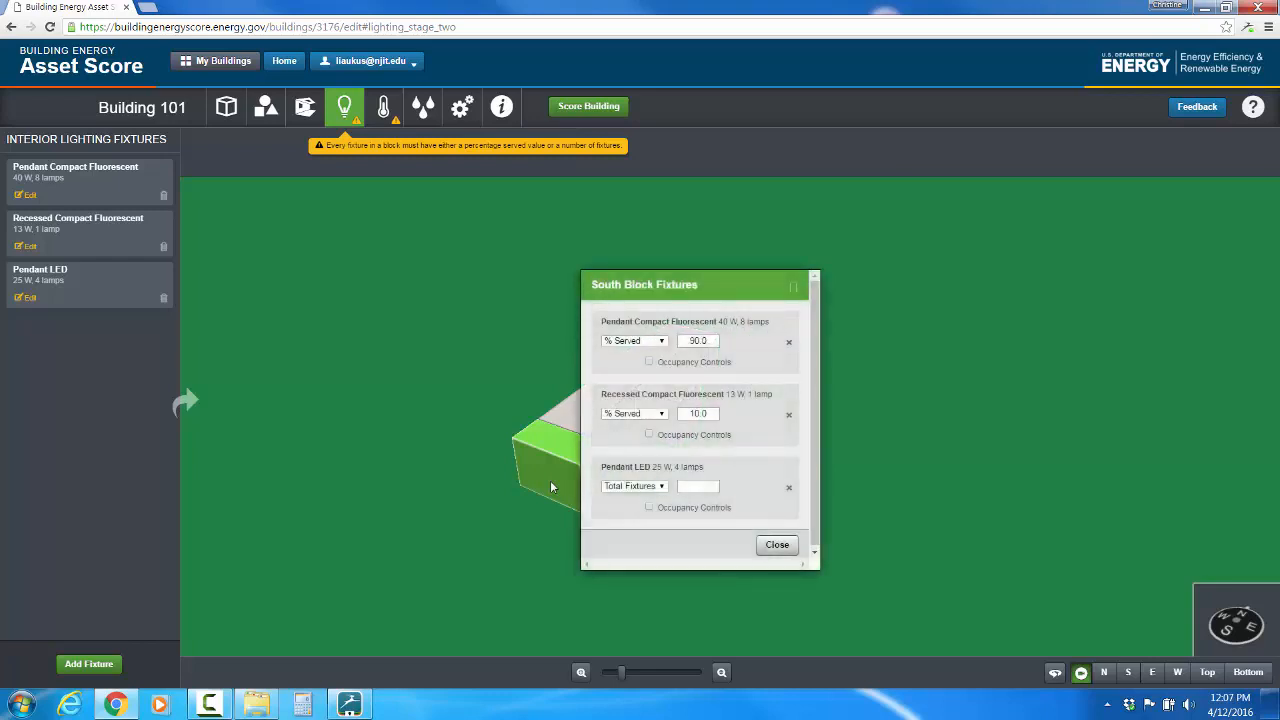
click(789, 488)
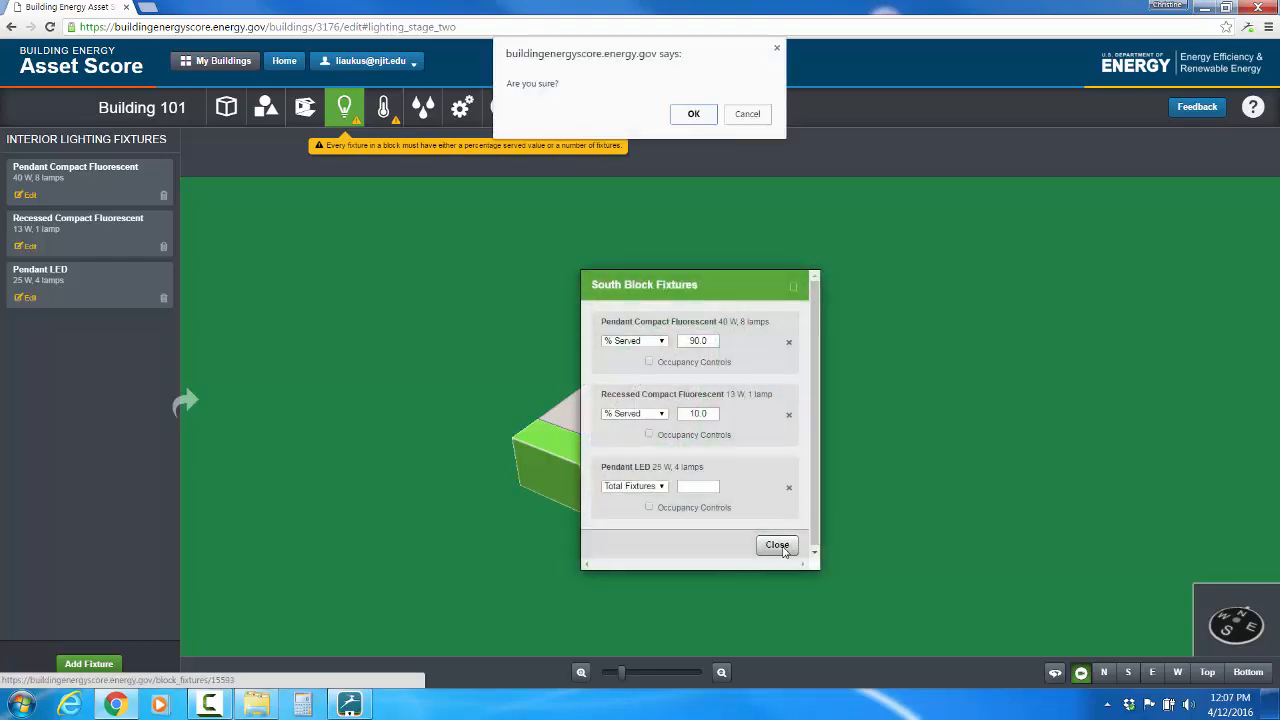
click(696, 113)
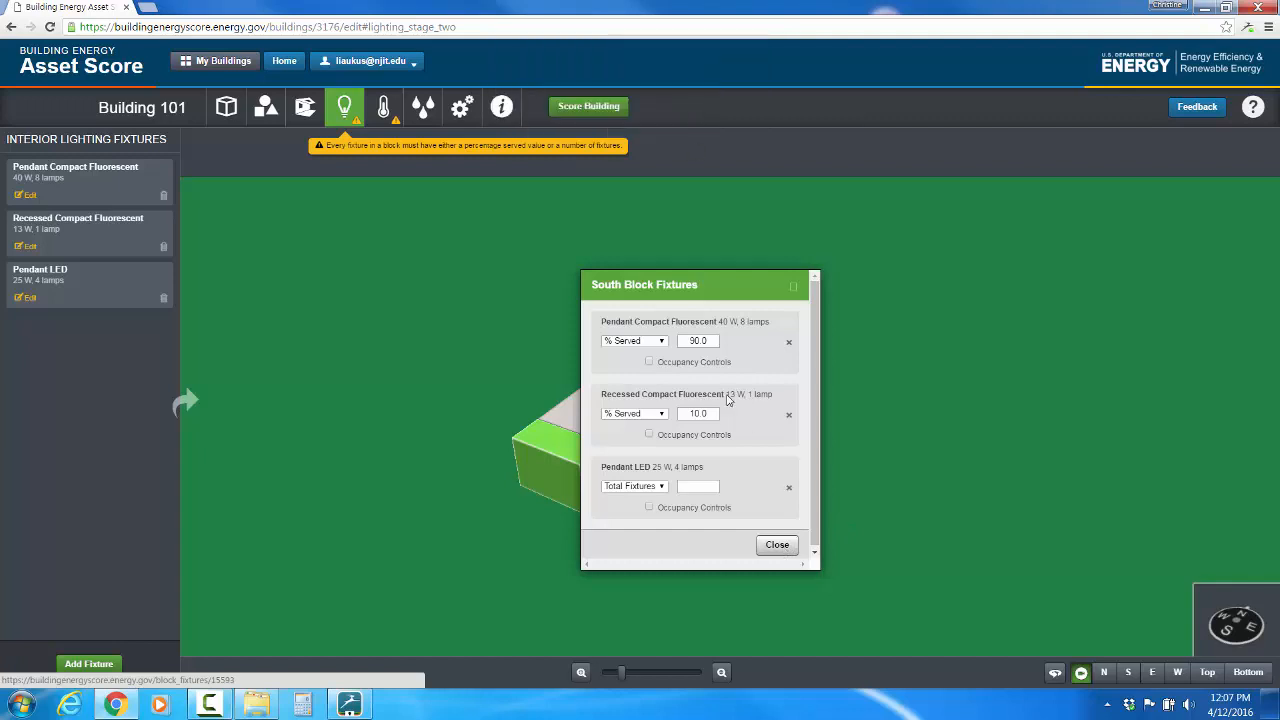
click(777, 544)
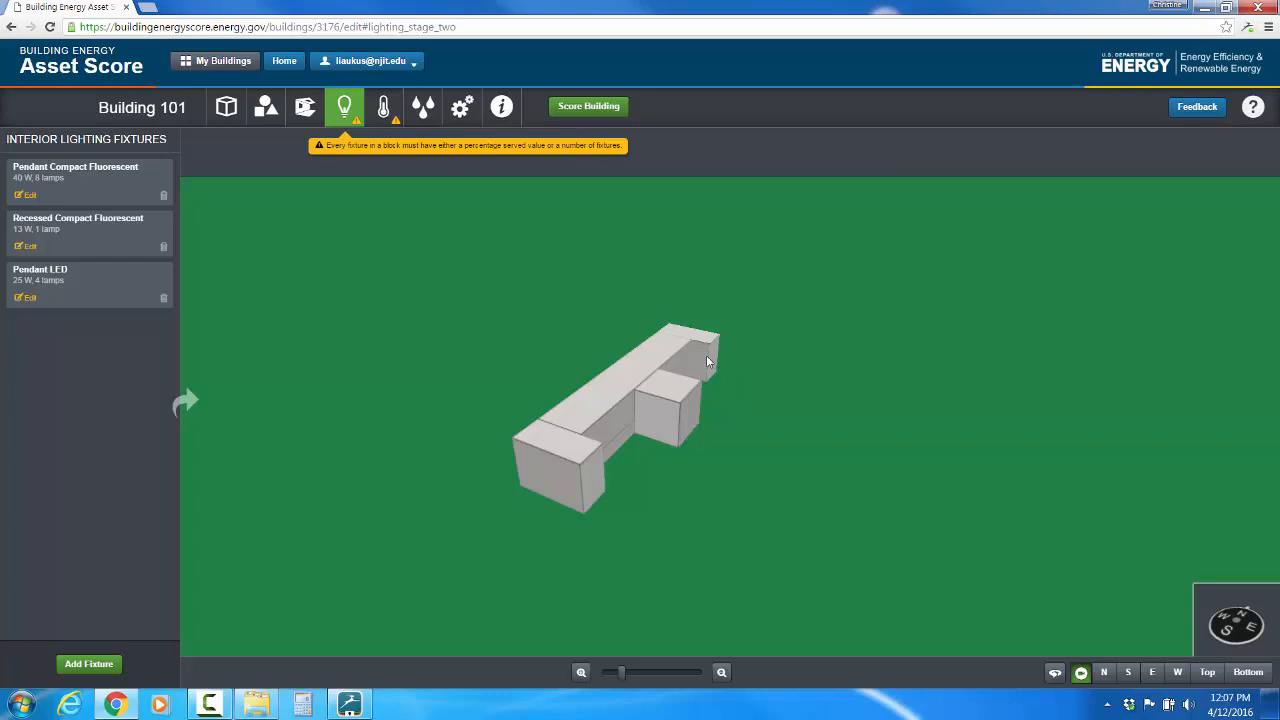
- Set the North Block's Pendant Compact Fluorescent to 90 % Served and its Recessed Compact Fluorescent to 10 % Served, and close its fixture details
click(707, 361)
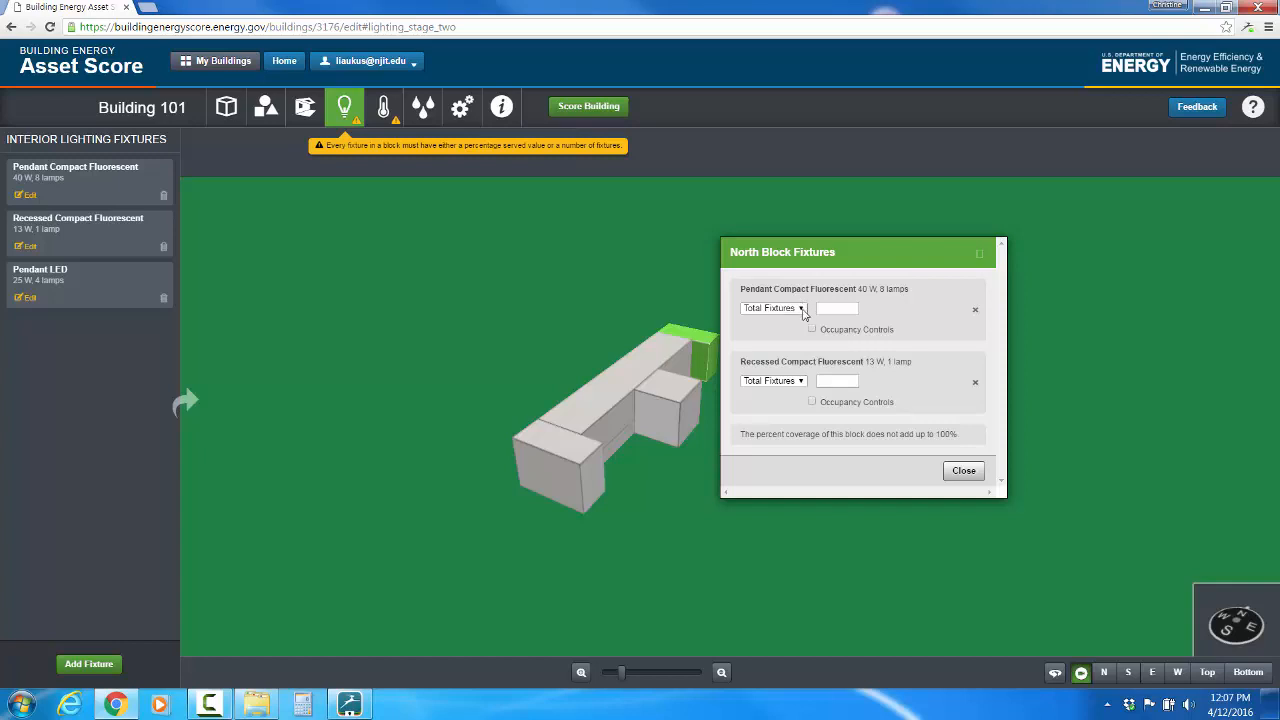
click(802, 310)
click(790, 319)
click(830, 309)
text(90)
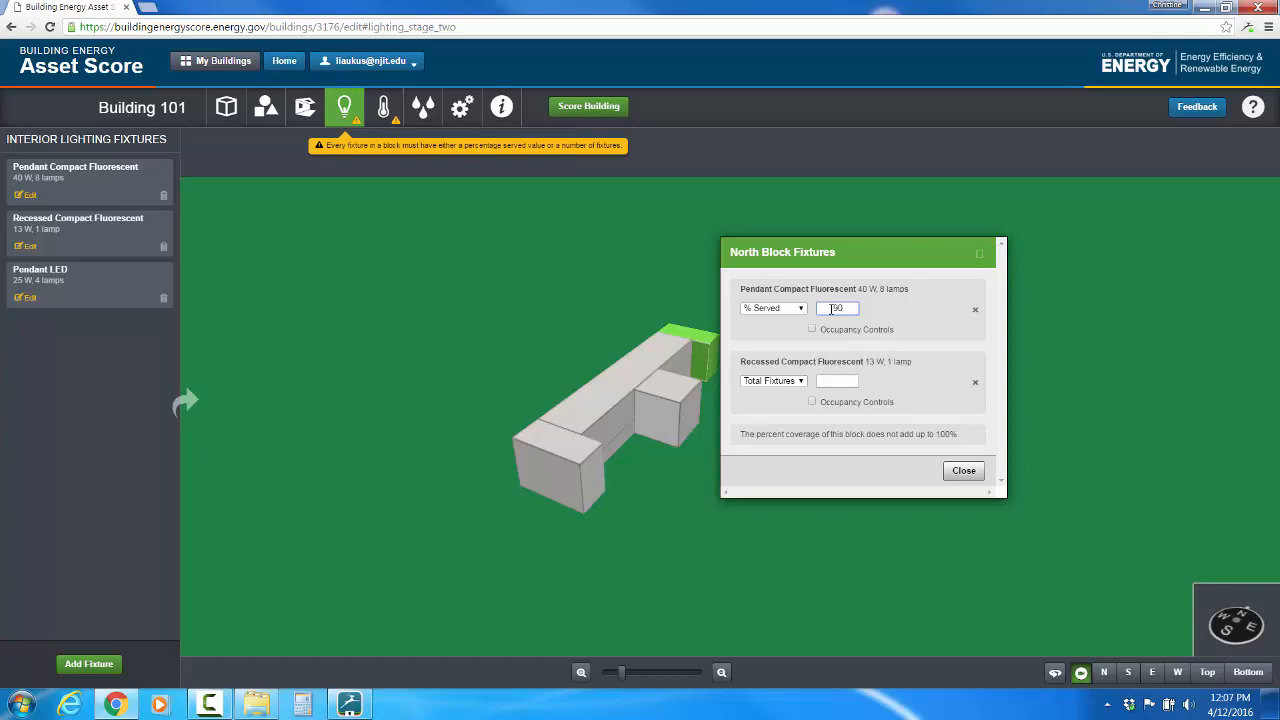
click(800, 383)
click(778, 393)
click(840, 380)
text(10)
click(962, 472)
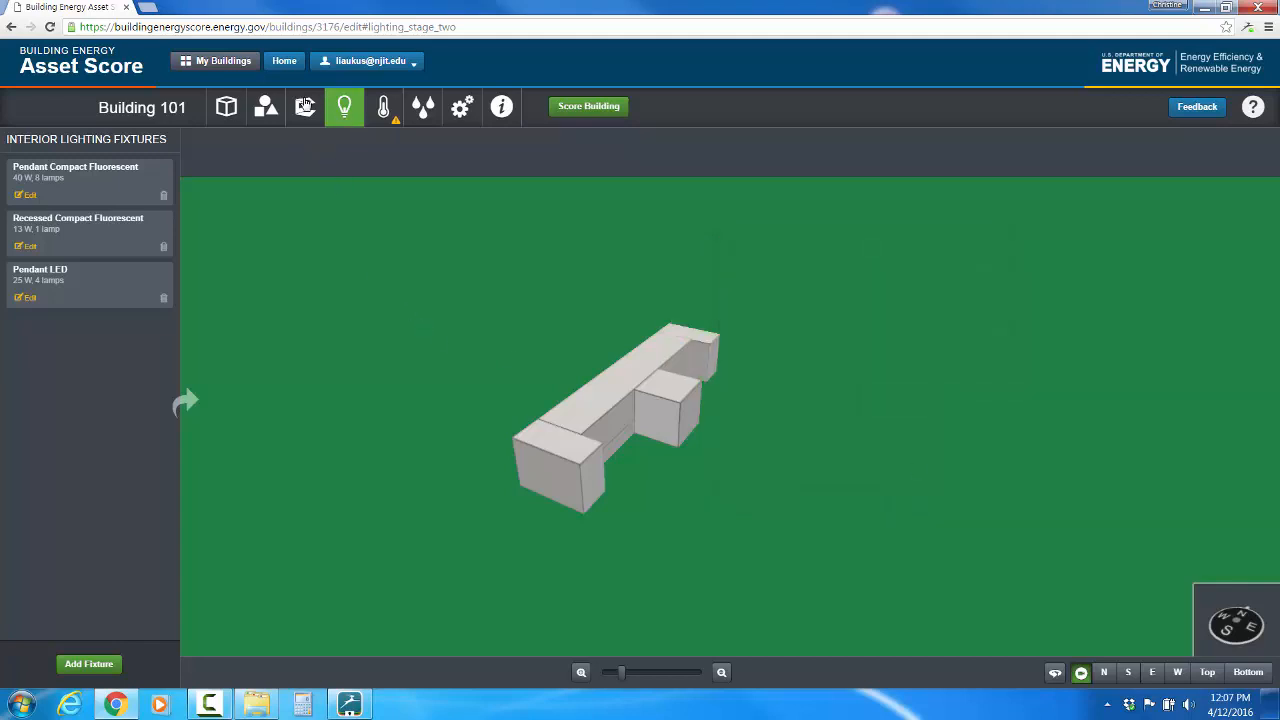
- Assign Air Handler #3 to the South Block in the HVAC section and review the block's HVAC system details
click(384, 110)
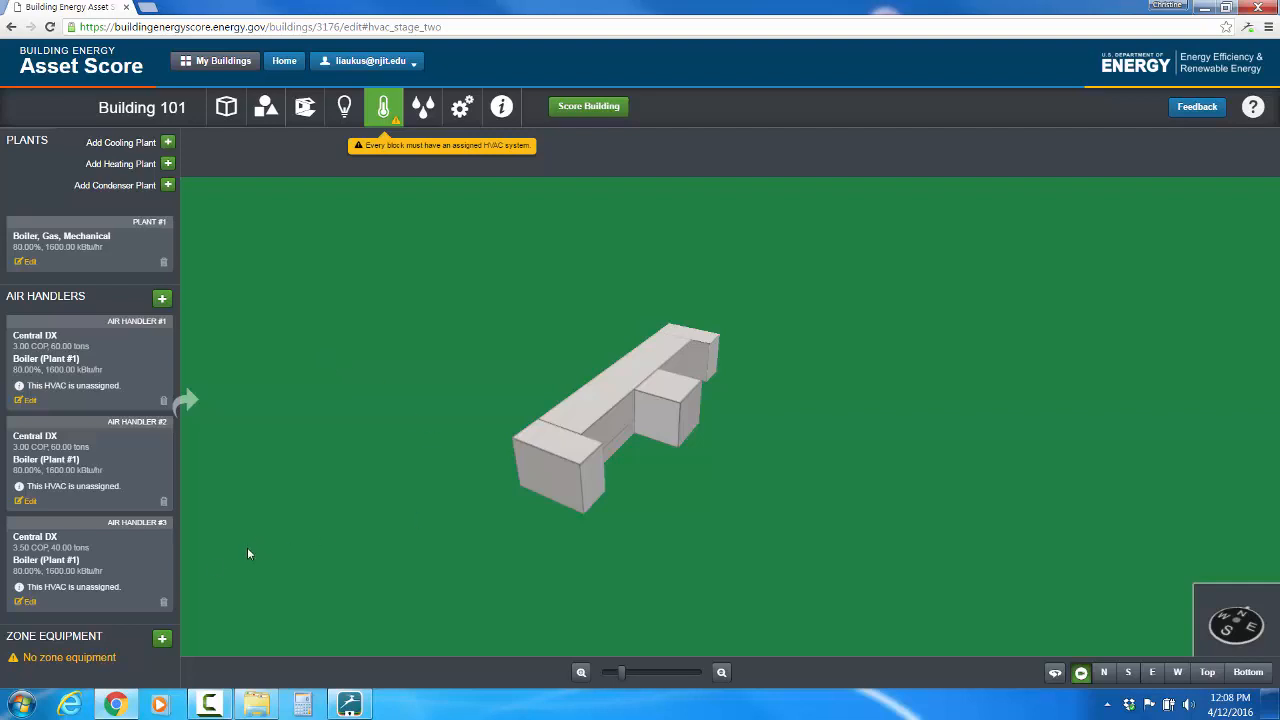
drag(150, 562, 540, 477)
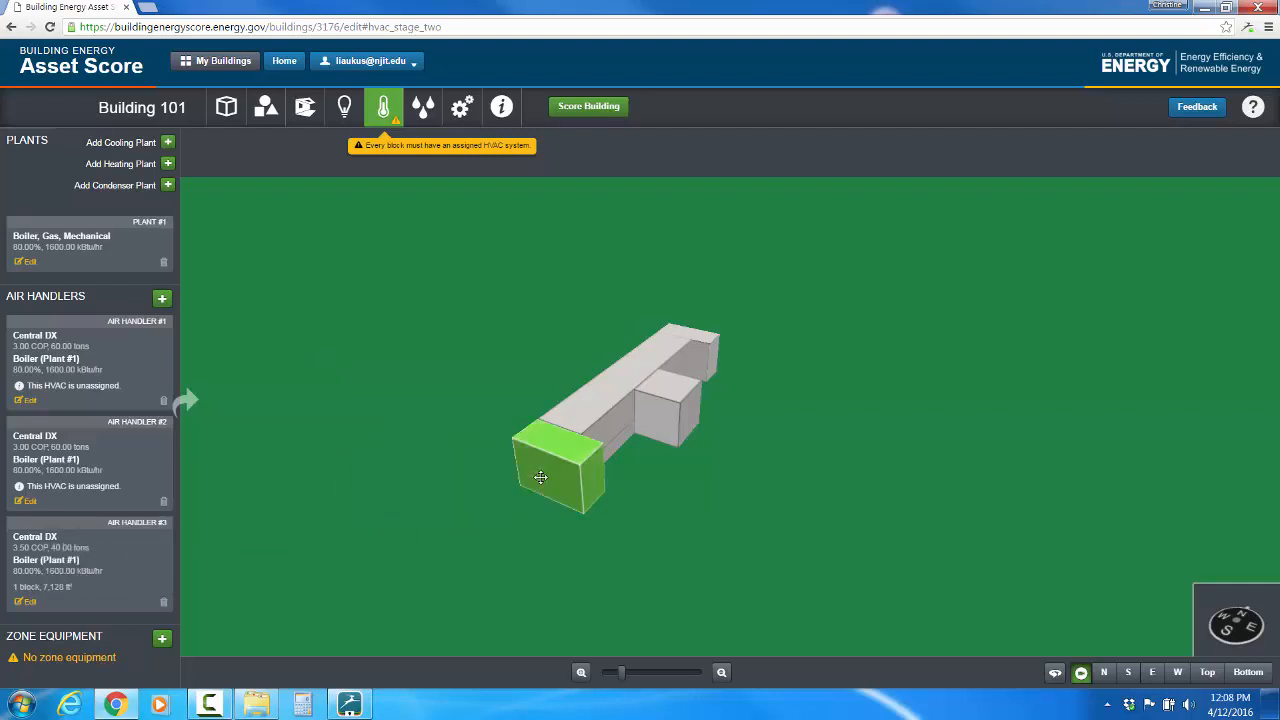
click(540, 477)
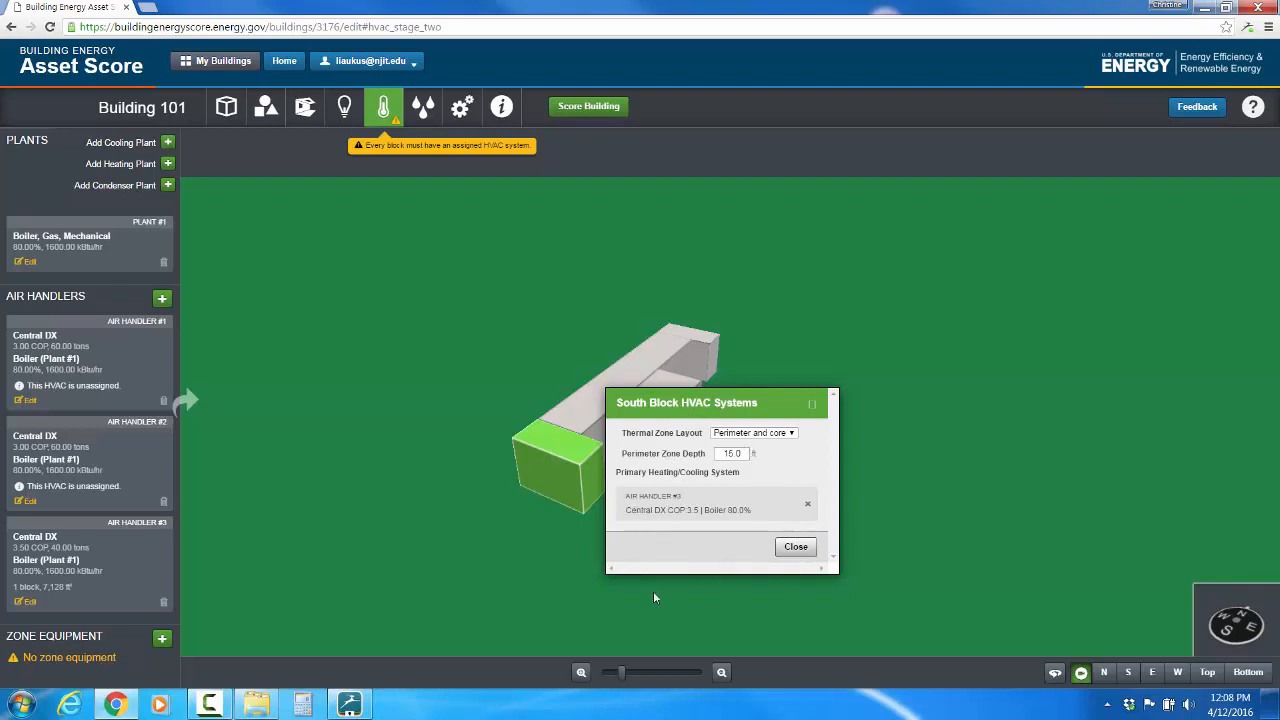
click(795, 548)
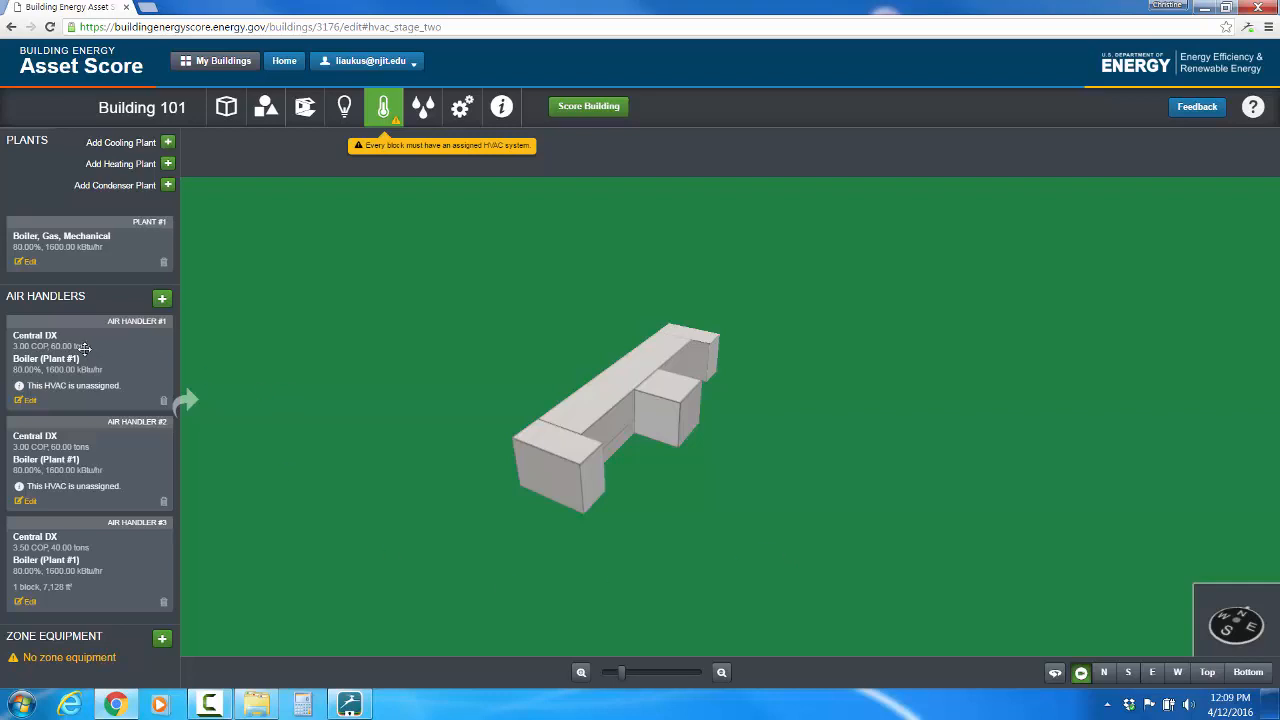
- Assign Air Handler #1 to the upper long block and Air Handler #2 to Long Block 1st FL beneath it
drag(95, 345, 584, 393)
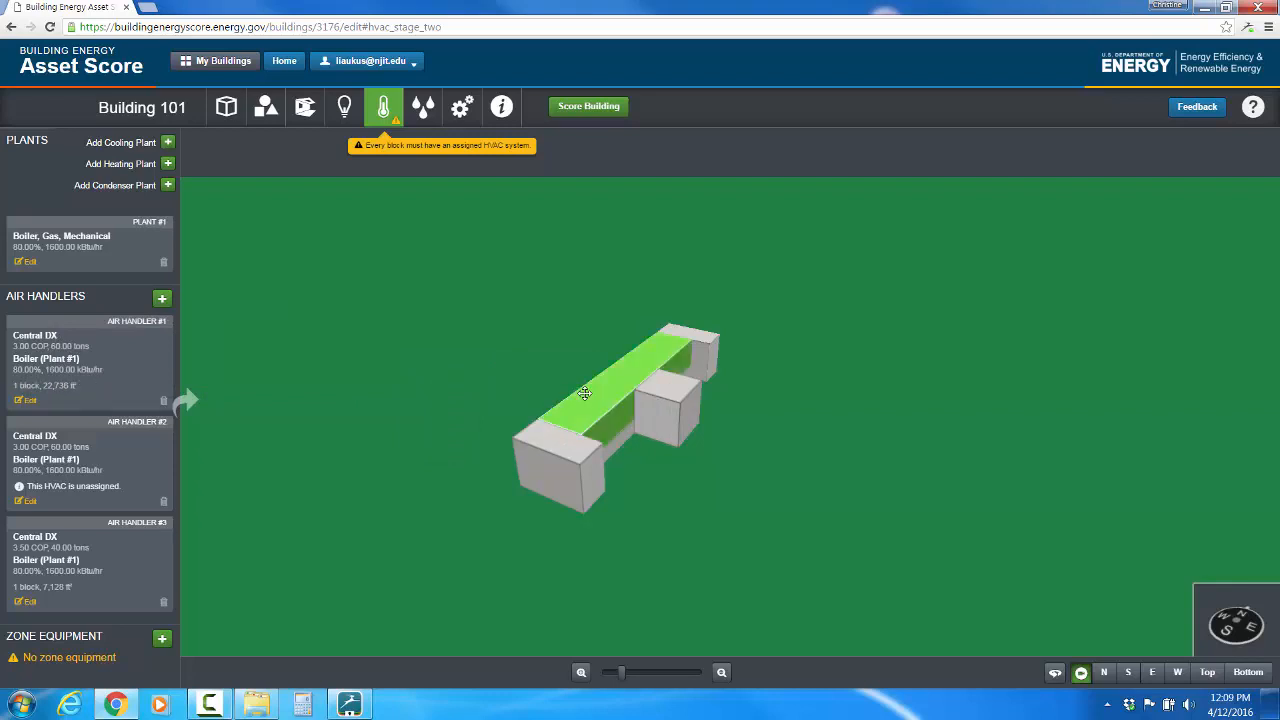
drag(126, 446, 418, 458)
click(1247, 674)
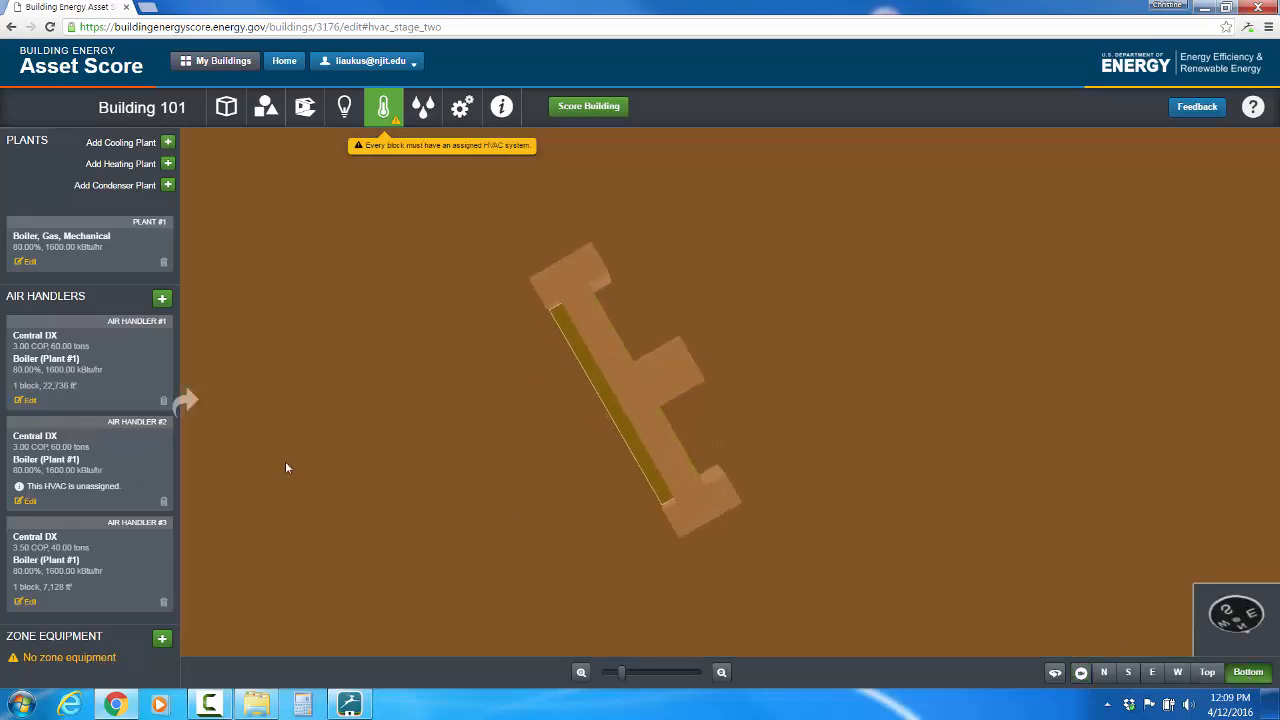
drag(146, 456, 646, 409)
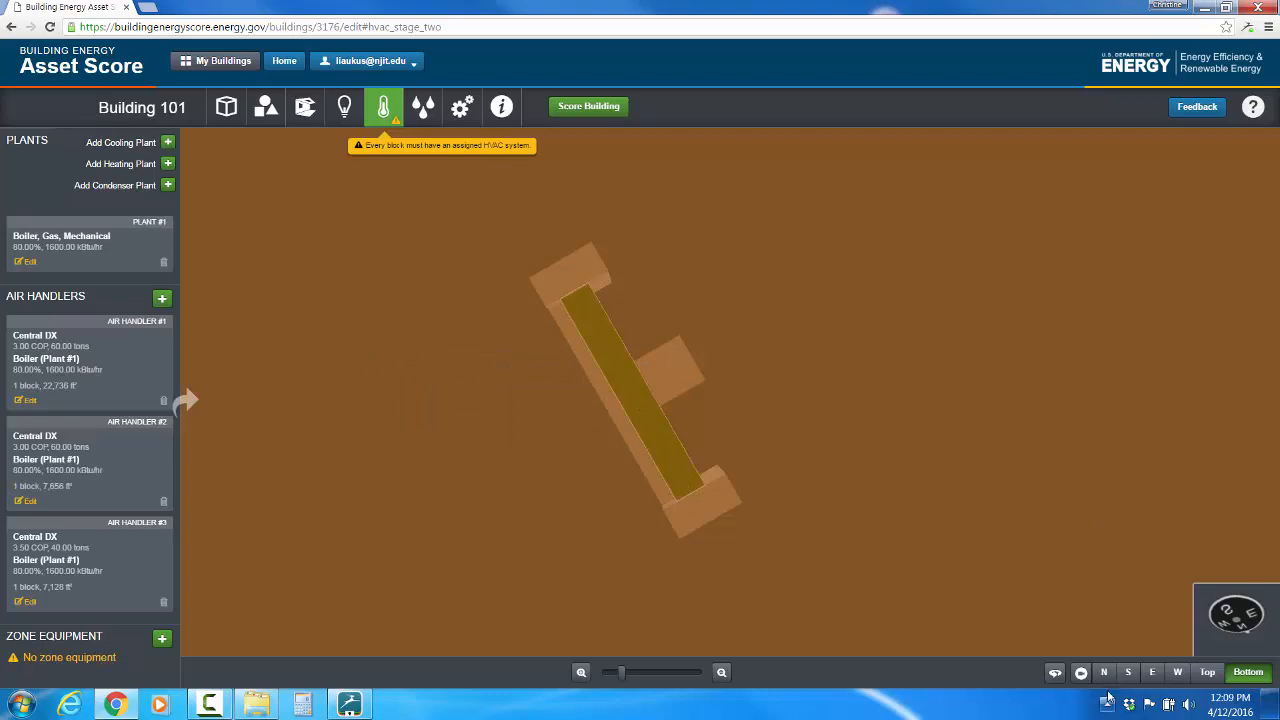
- Assign Air Handler #3 to the Center Block and Air Handler #1 to the North Block
click(1208, 674)
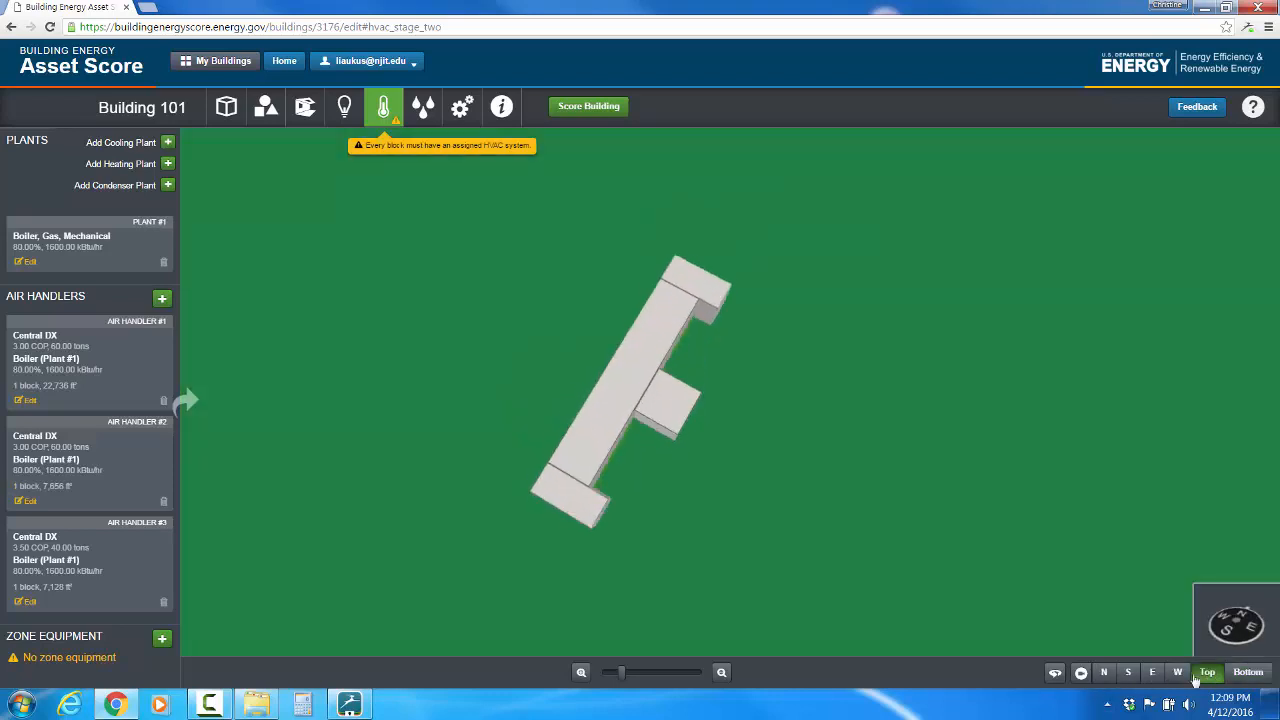
click(1081, 678)
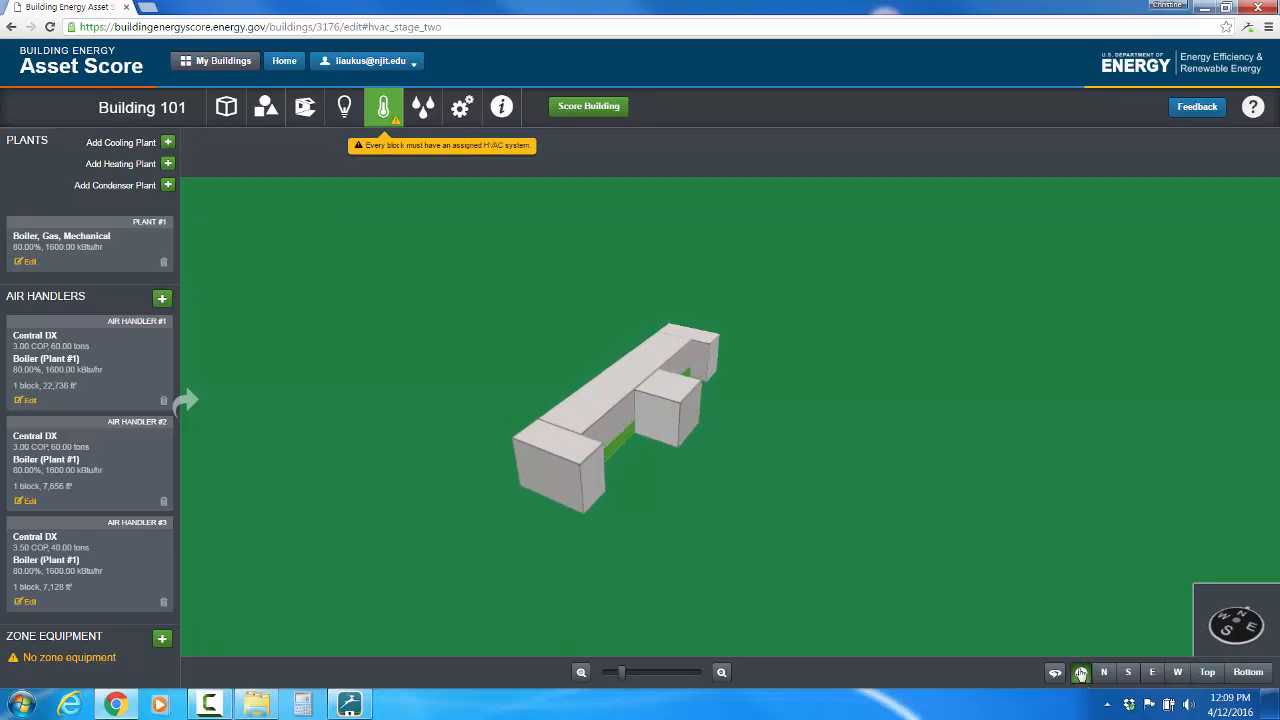
drag(153, 559, 676, 437)
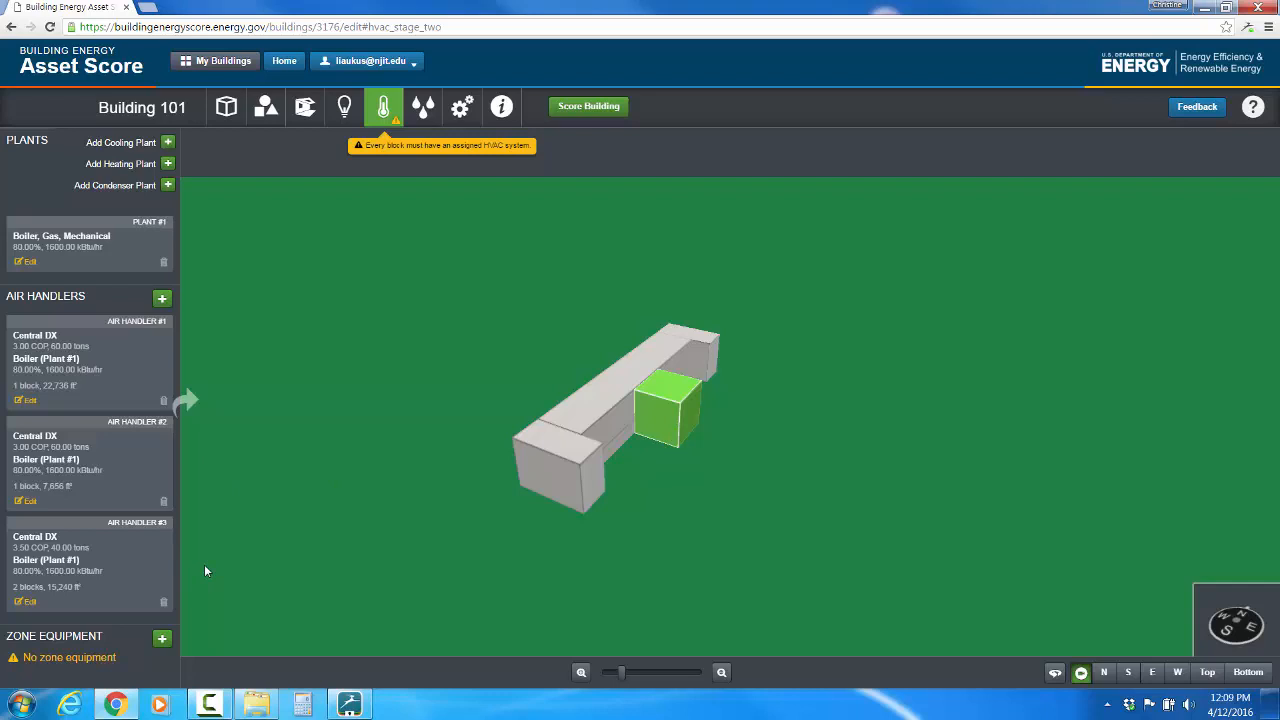
drag(128, 336, 702, 338)
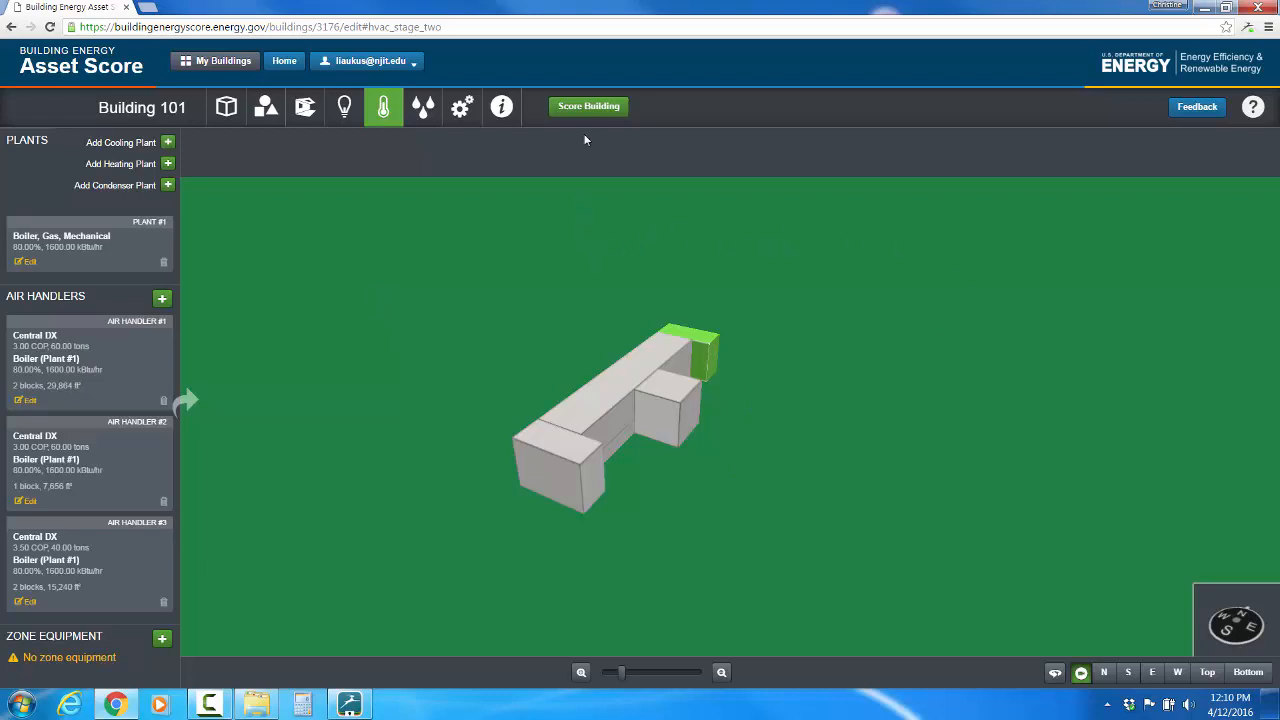
- Submit Building 101 for simulation and scoring
click(586, 107)
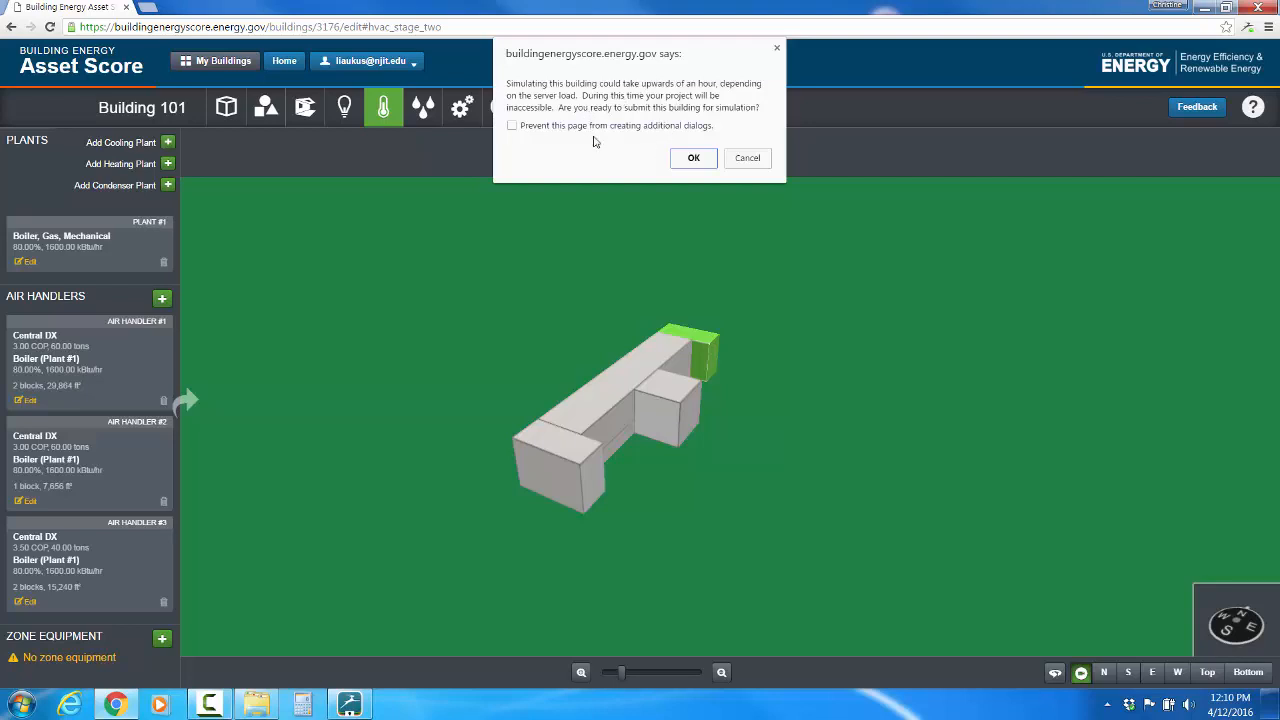
click(692, 157)
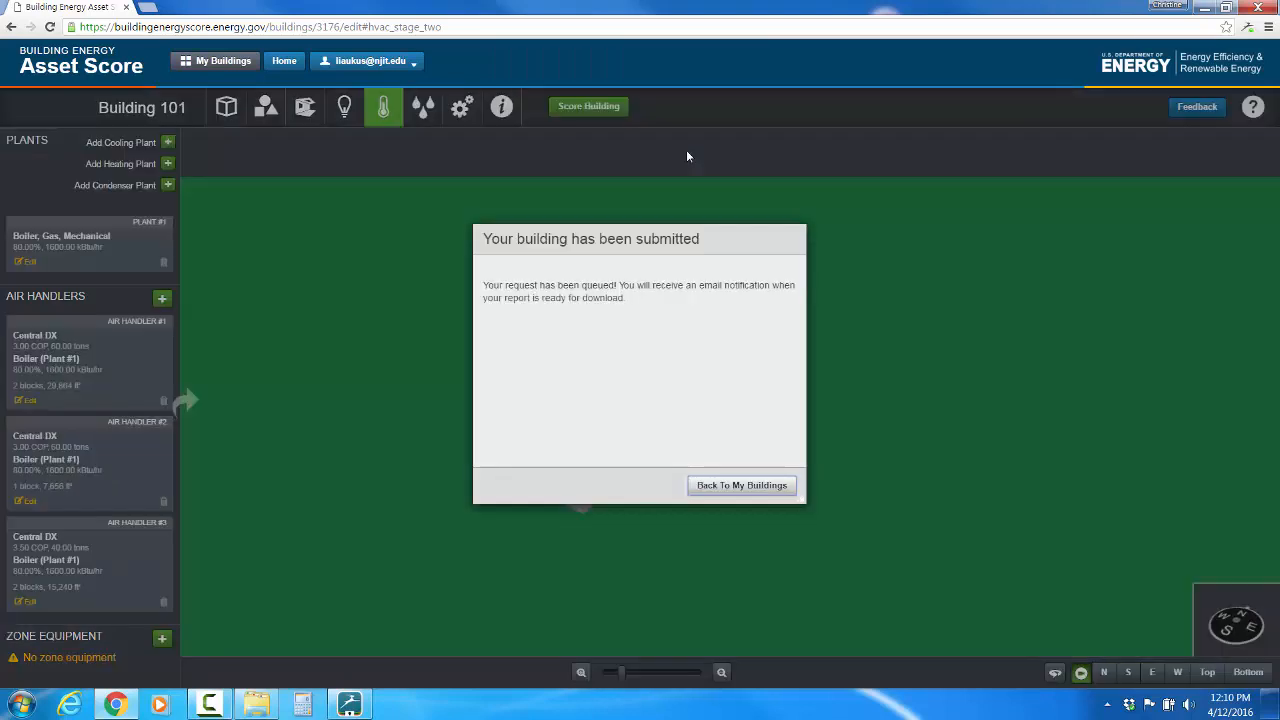